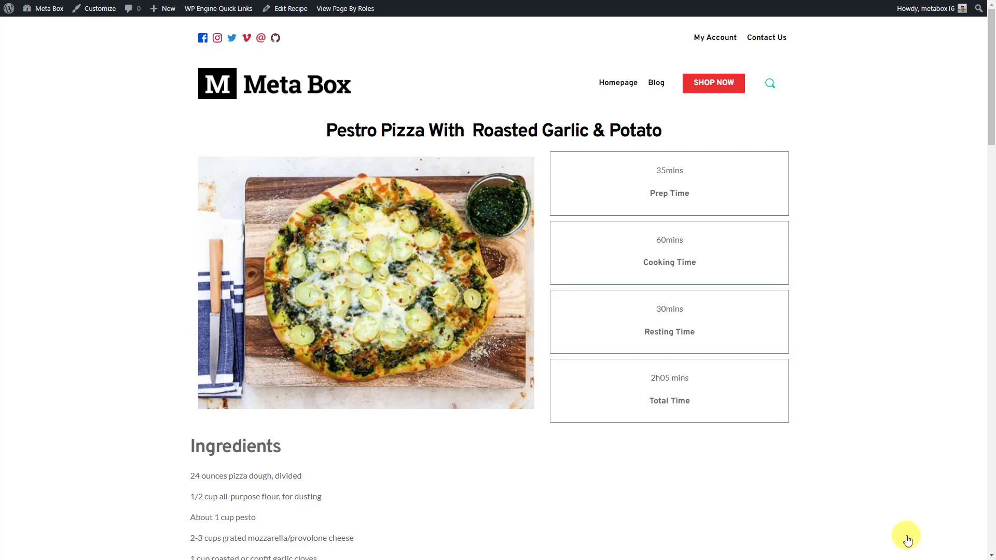
# - Look through the finished pizza recipe page, from the time boxes and ingredients down to the video, notes and nutrition sections
pyautogui.scroll(-2, 907, 540)
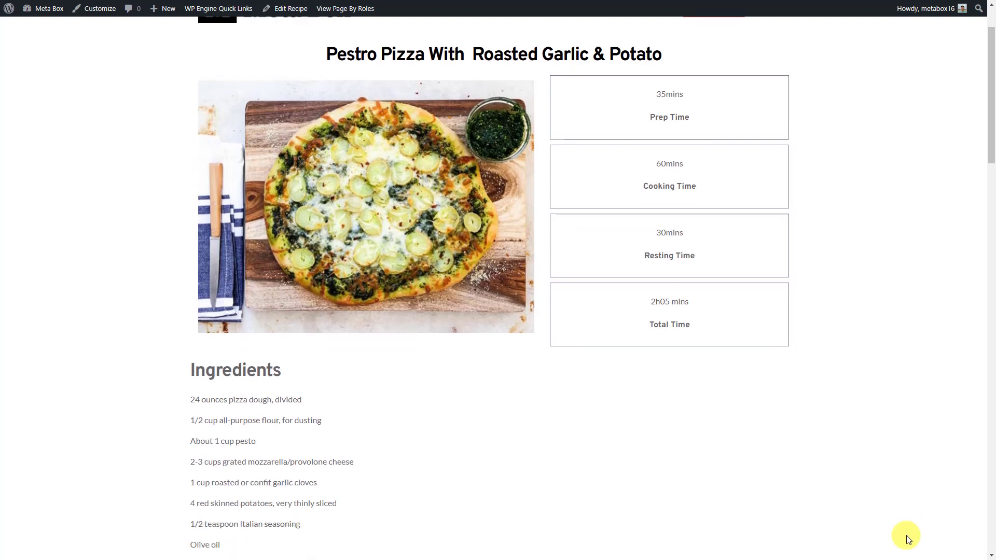
pyautogui.scroll(-1, 908, 540)
pyautogui.scroll(-3, 908, 540)
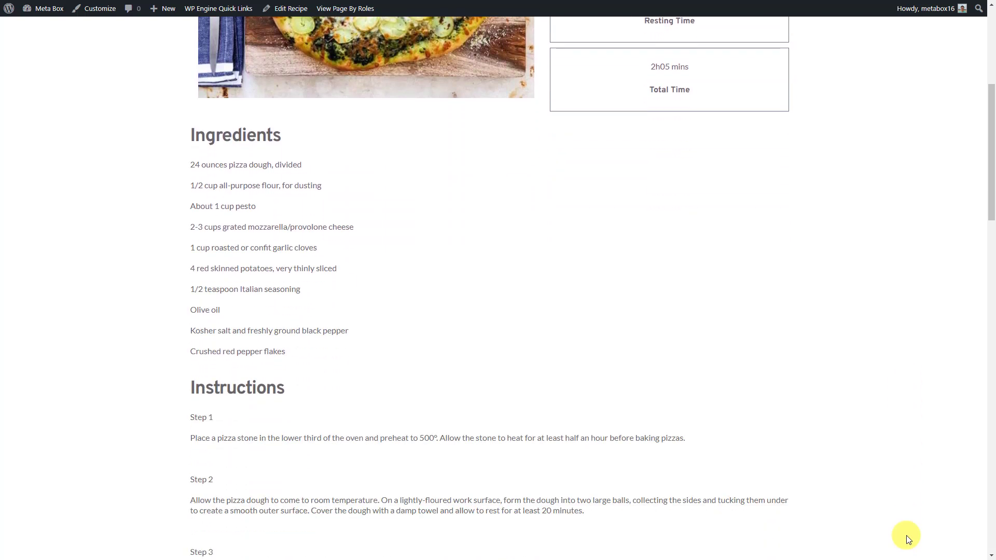
pyautogui.scroll(-4, 908, 540)
pyautogui.scroll(-7, 906, 535)
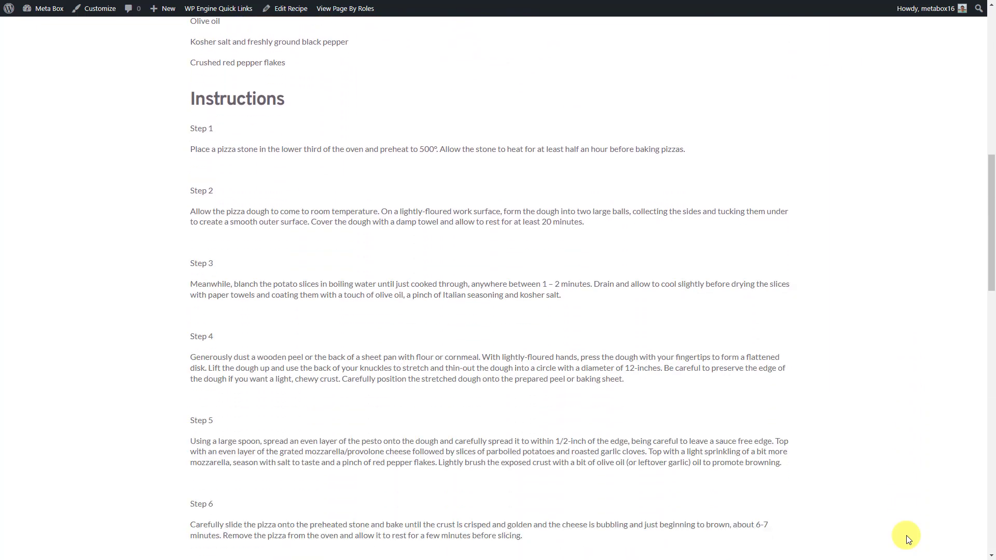
pyautogui.scroll(-4, 907, 535)
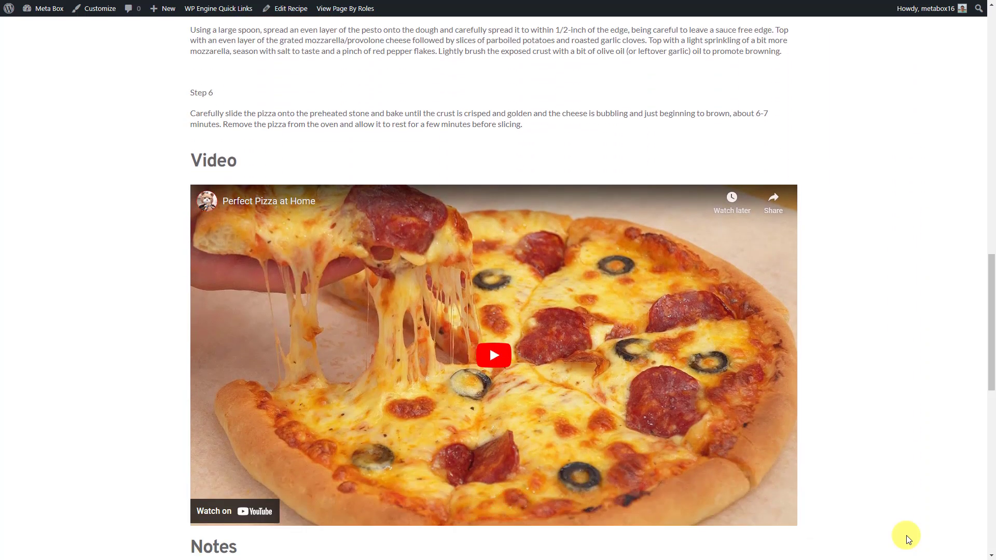
pyautogui.scroll(-2, 907, 535)
pyautogui.scroll(-6, 906, 535)
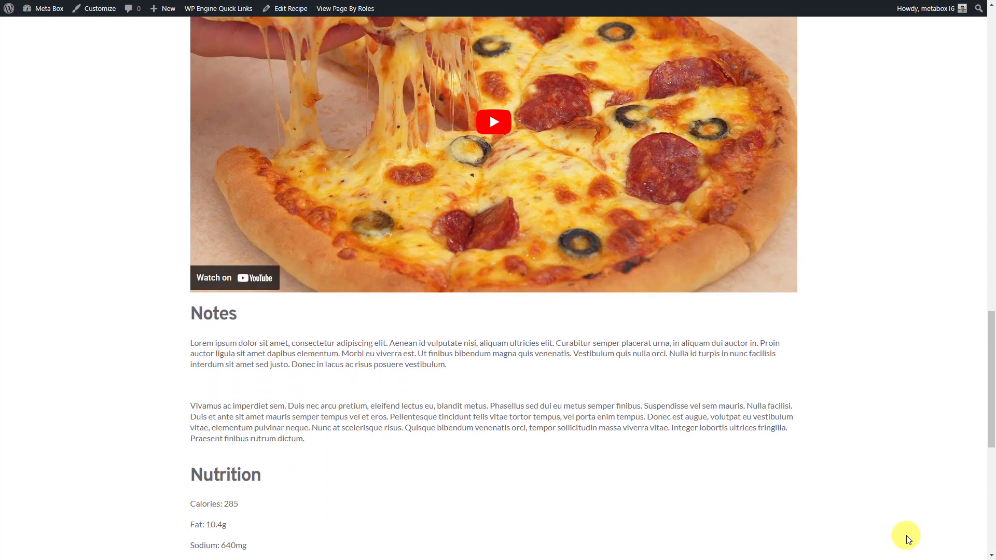
pyautogui.scroll(-3, 907, 536)
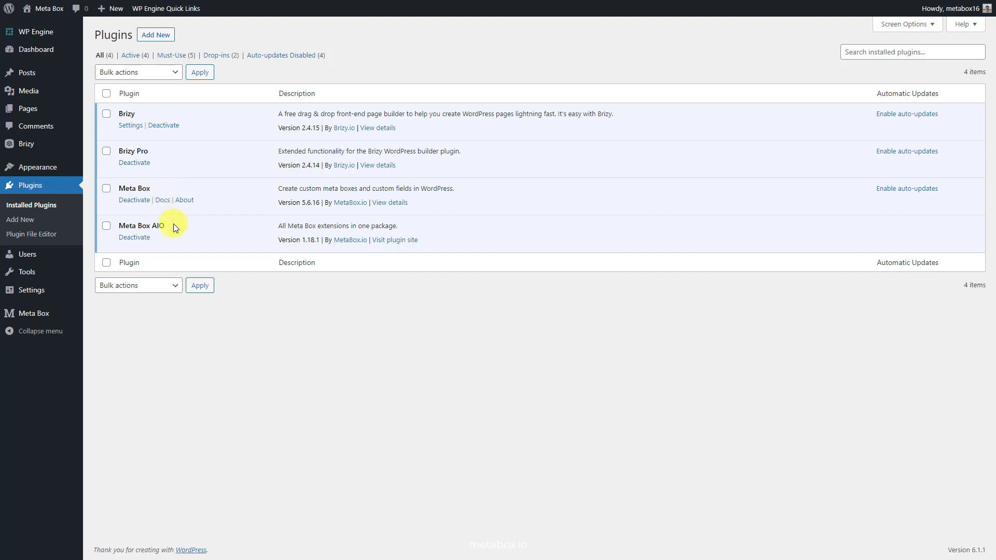
# - Open the Meta Box extensions list and review which extensions are enabled
pyautogui.moveTo(65, 313)
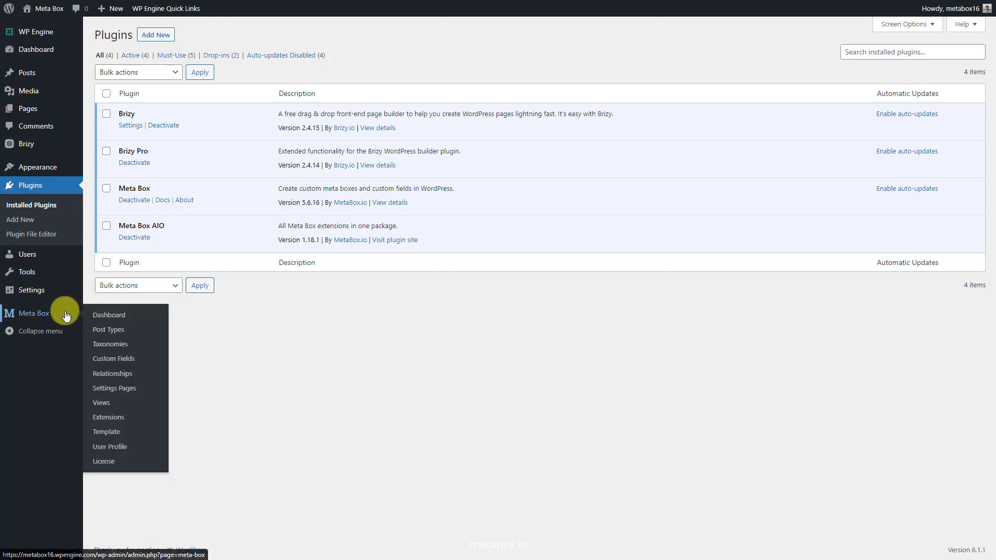
pyautogui.click(109, 417)
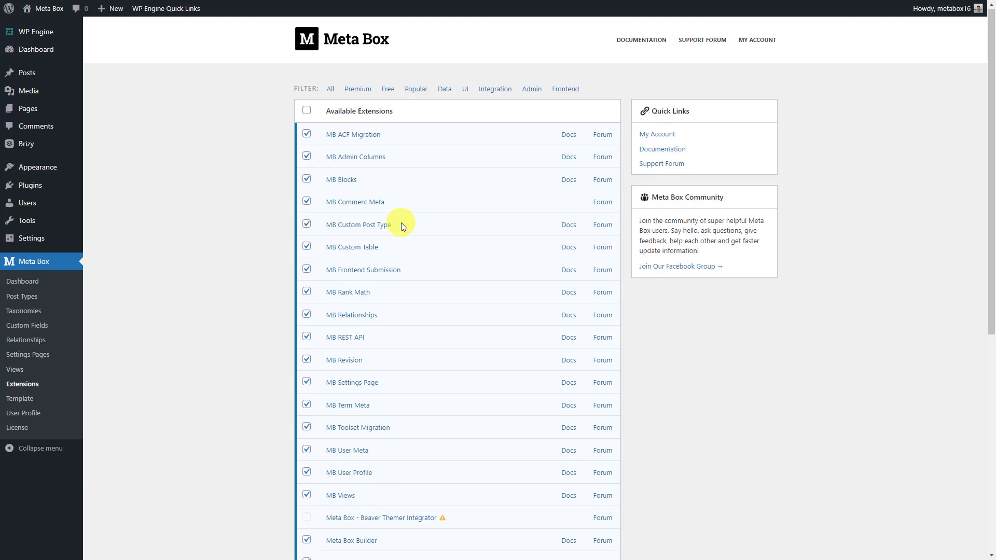
pyautogui.scroll(-5, 400, 222)
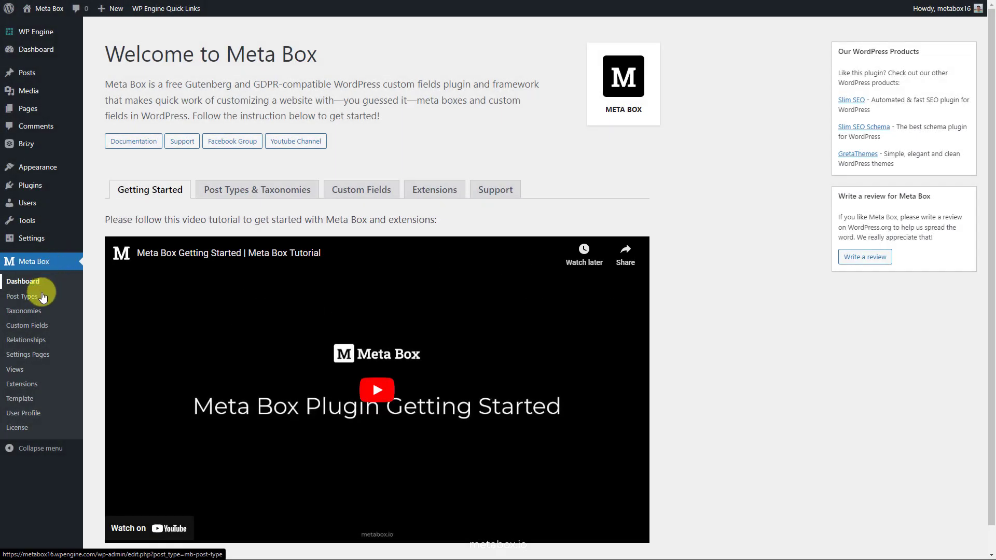
# - Create and publish a new Meta Box post type with plural name Recipes and singular name Recipe
pyautogui.click(43, 298)
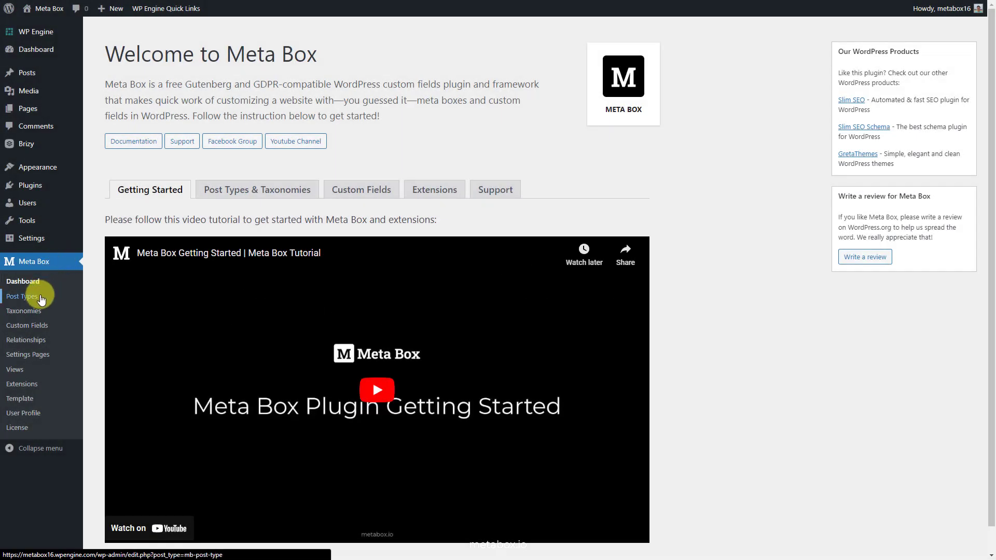
pyautogui.click(184, 36)
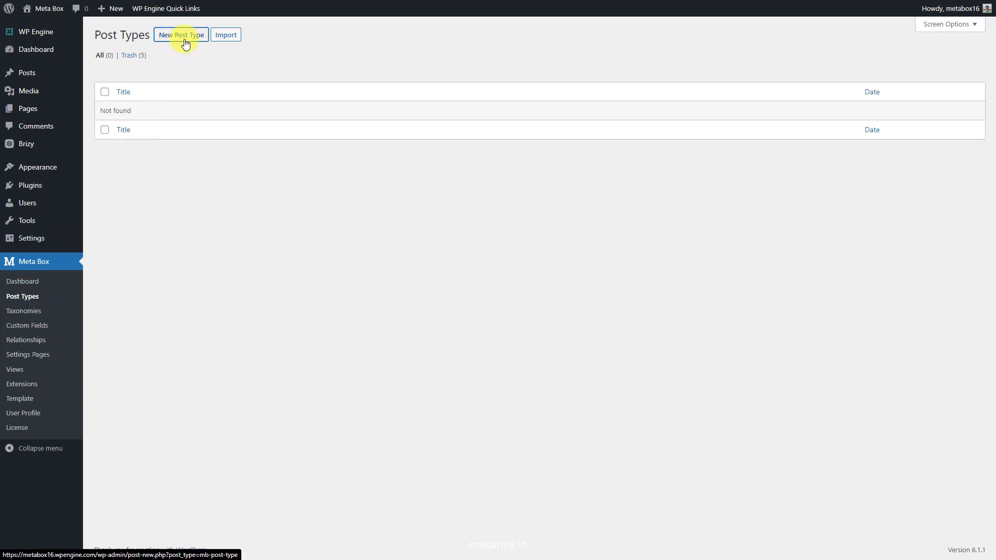
pyautogui.click(404, 95)
pyautogui.write('Recipes')
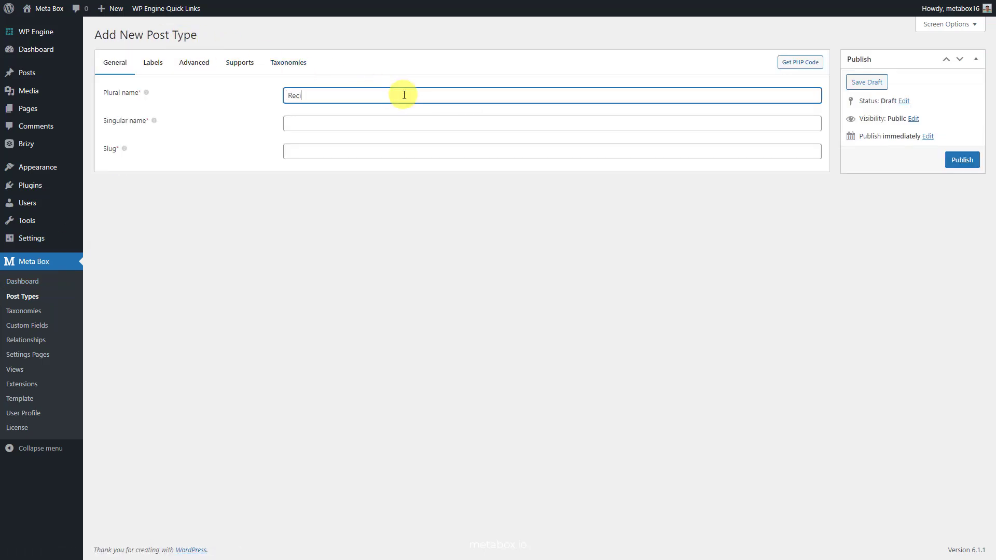
pyautogui.click(413, 120)
pyautogui.write('Recip')
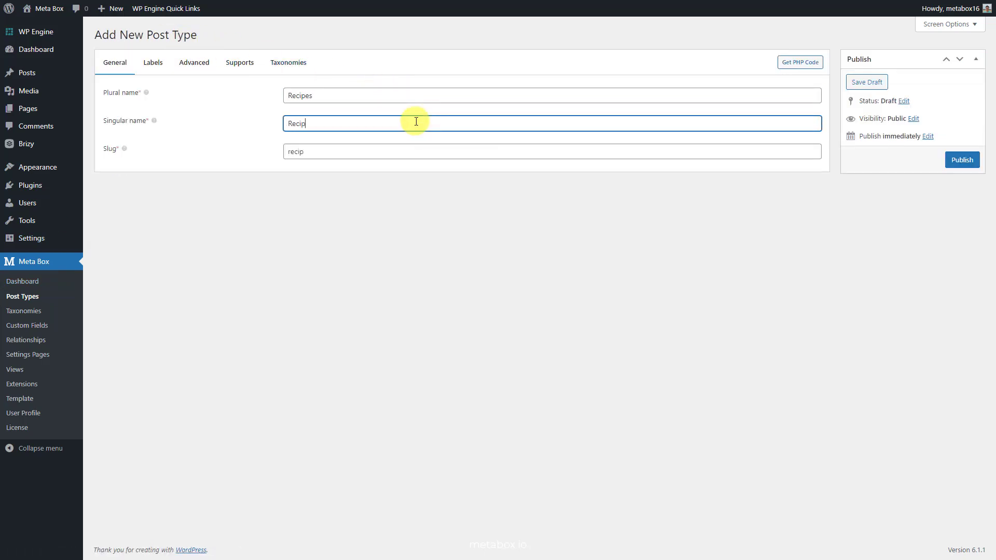
pyautogui.write('e')
pyautogui.click(954, 160)
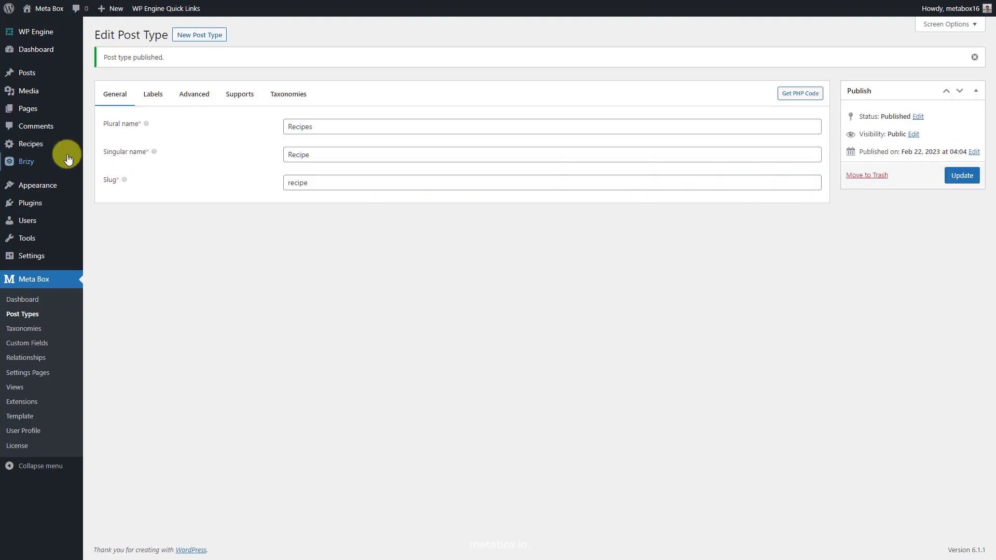
# - Examine the Recipe Information custom fields of the pizza recipe post, from the times through ingredients, instructions, video link, notes and nutrition
pyautogui.moveTo(52, 145)
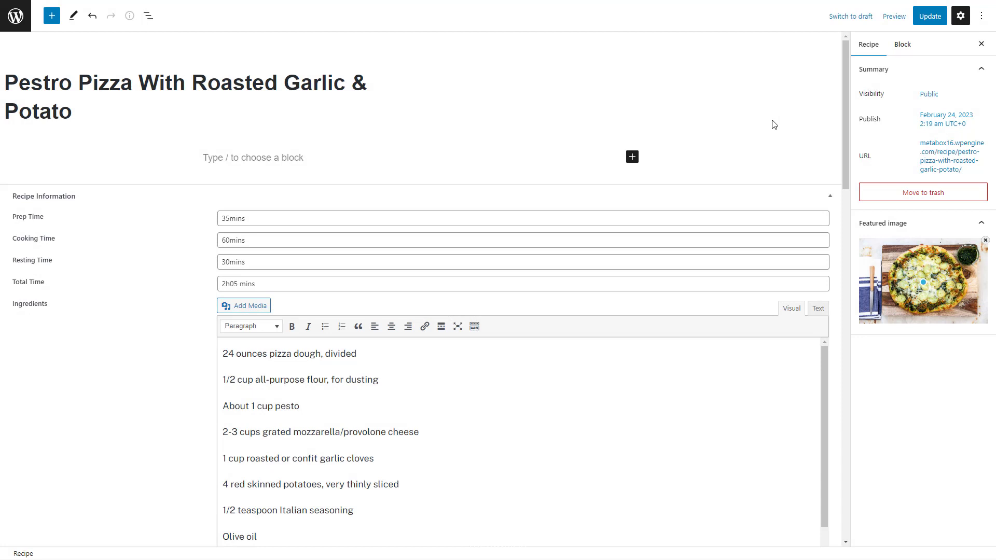
pyautogui.scroll(-8, 773, 124)
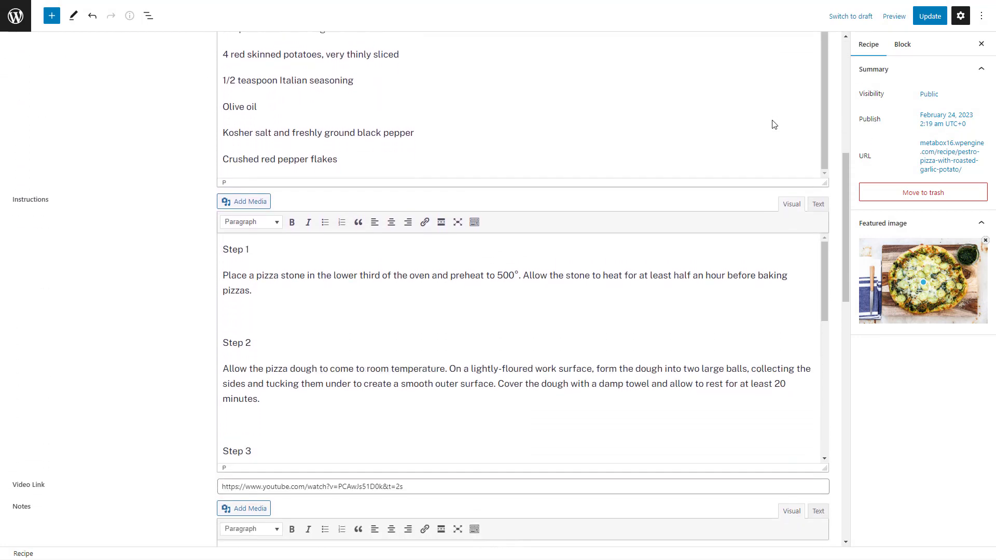
pyautogui.scroll(-10, 773, 124)
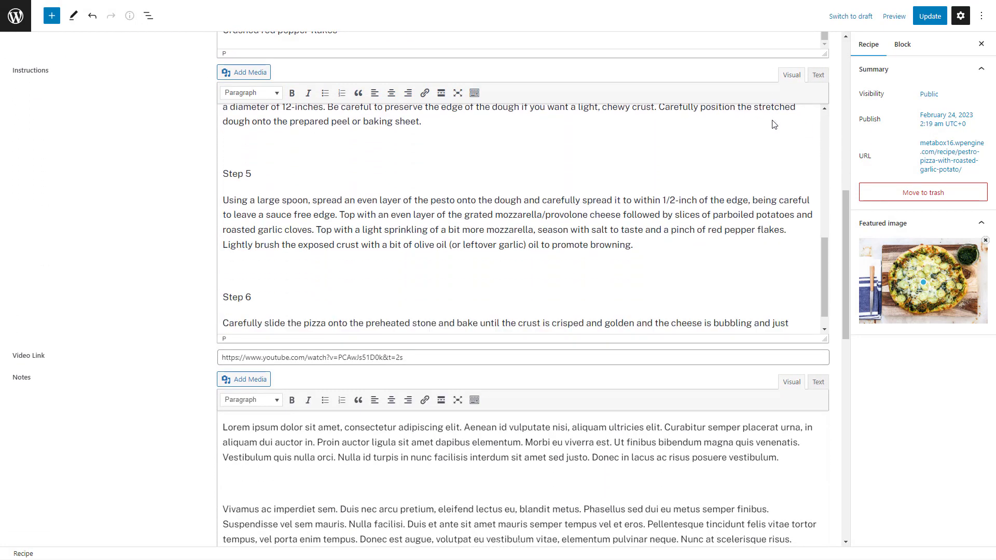
pyautogui.scroll(-5, 773, 125)
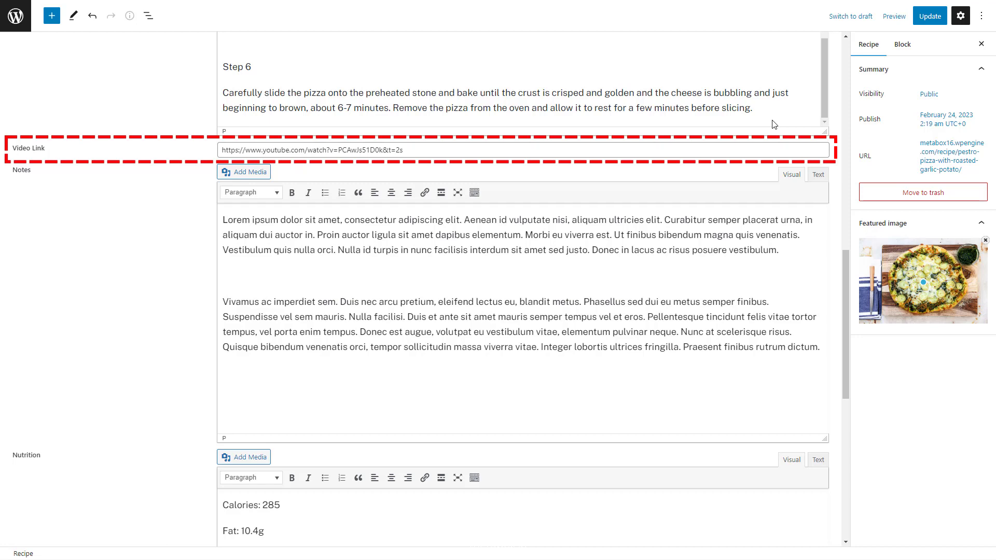
pyautogui.scroll(-7, 774, 125)
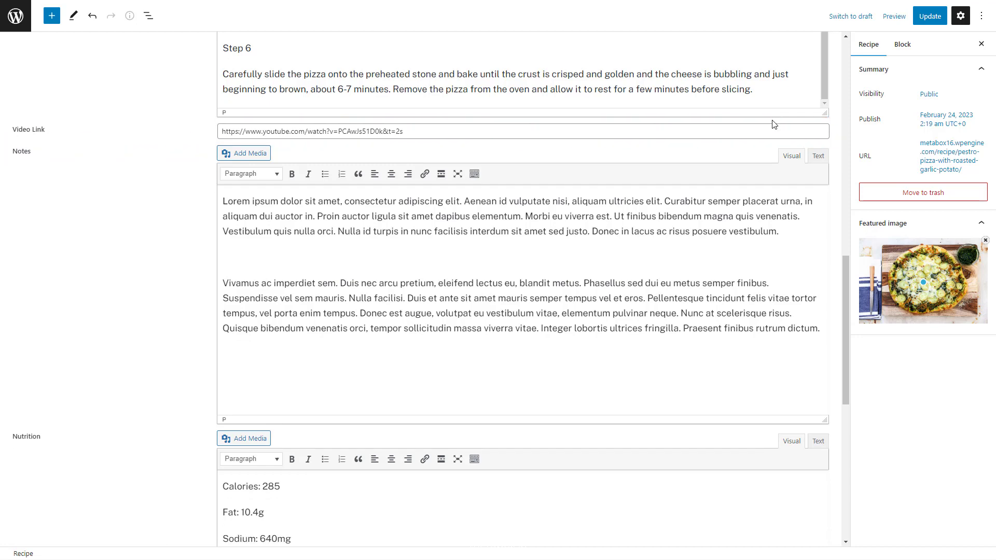
pyautogui.scroll(-2, 773, 125)
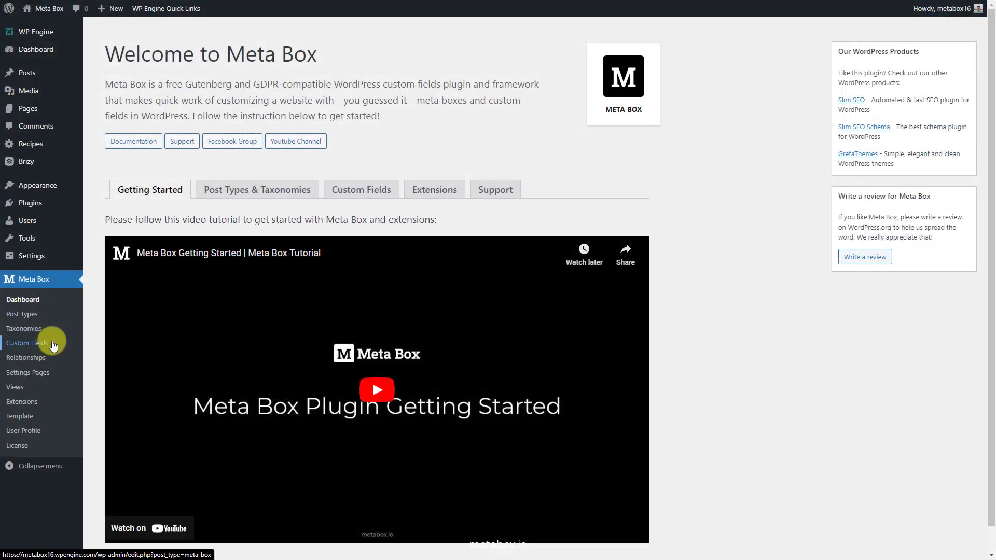
# - Start a new Meta Box custom field group titled Recipe Information
pyautogui.click(53, 345)
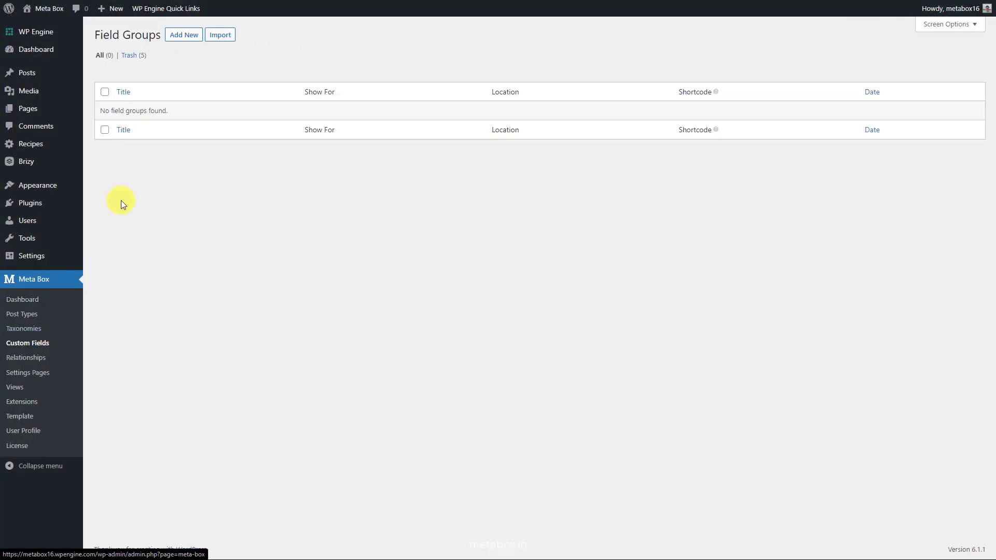
pyautogui.click(175, 38)
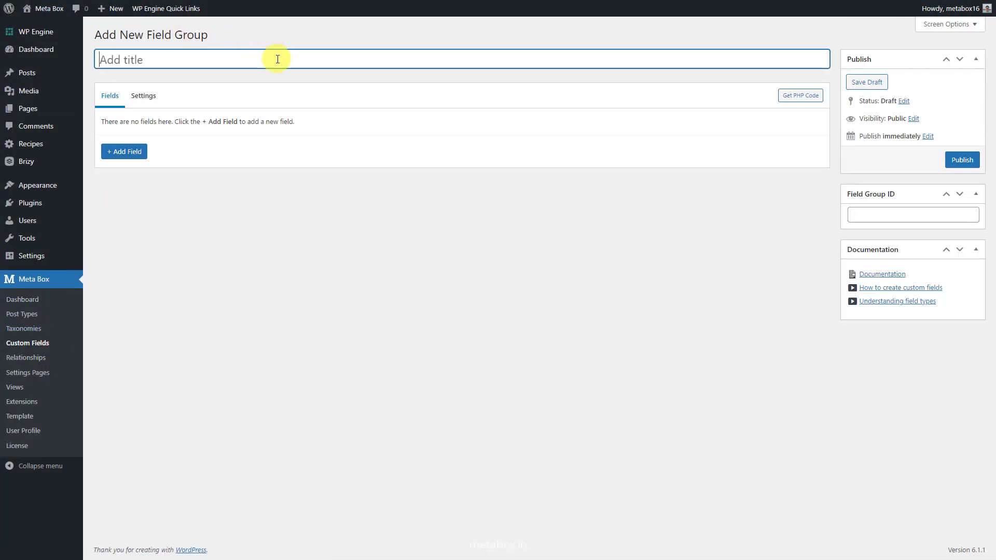
pyautogui.write('Recipe Information')
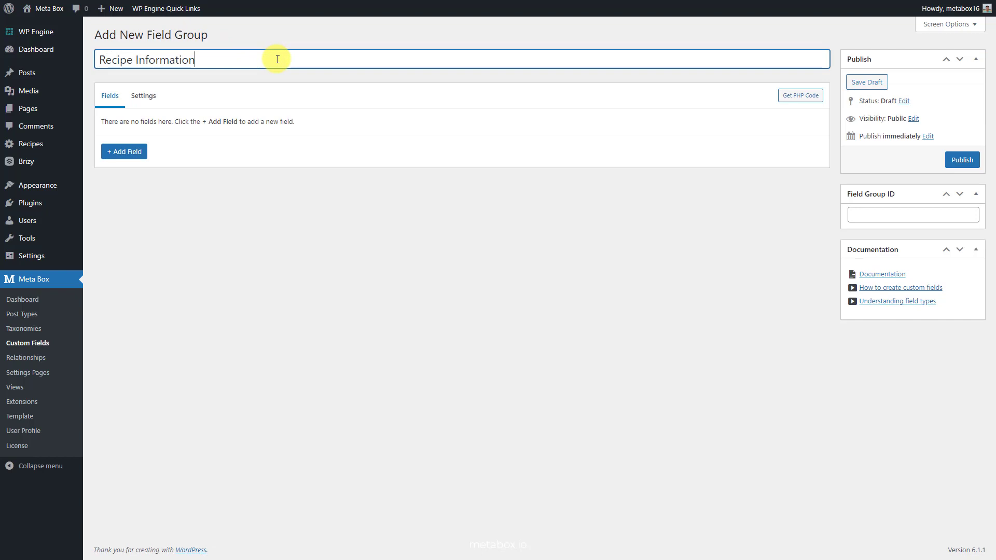
# - Add a Text field to the Recipe Information group and label it Prep Time
pyautogui.click(142, 154)
pyautogui.write('t')
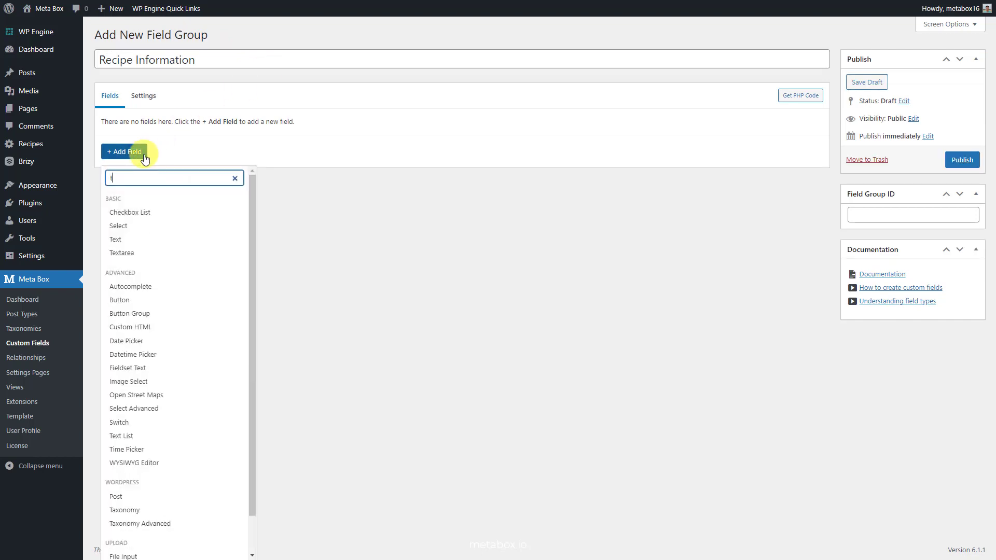
pyautogui.write('ext')
pyautogui.click(156, 212)
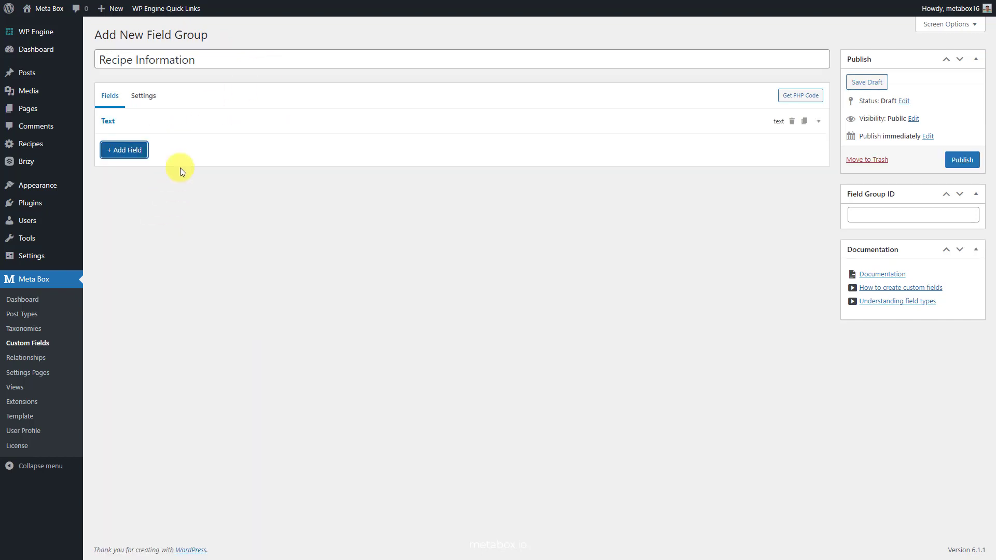
pyautogui.click(204, 121)
pyautogui.click(270, 164)
pyautogui.hotkey('ctrl', 'a')
pyautogui.write('Prep')
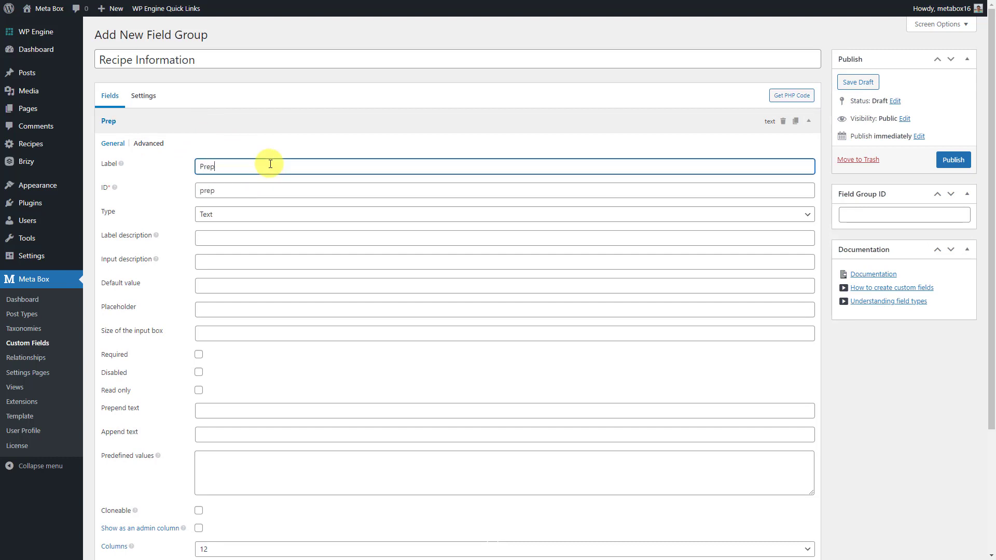
pyautogui.write(' Time')
pyautogui.click(275, 122)
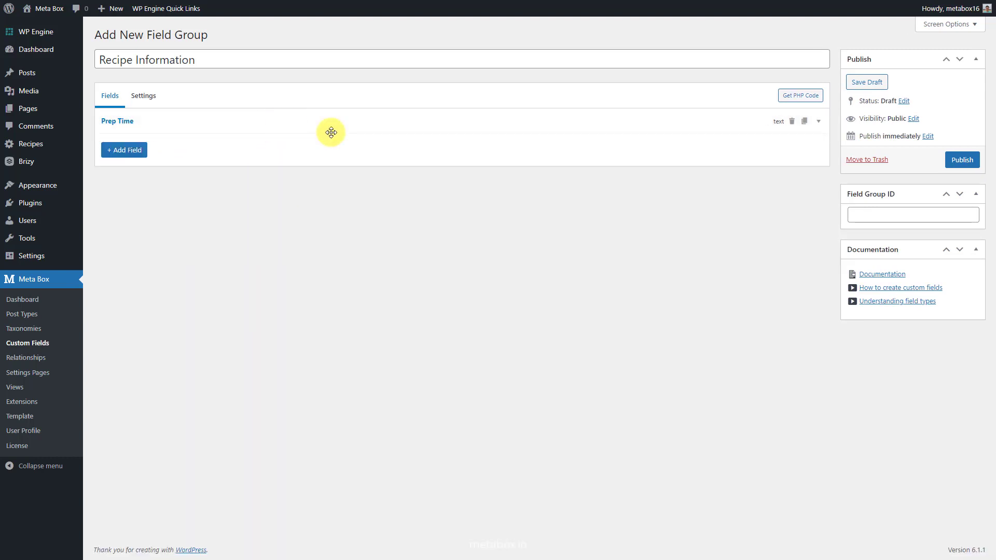
# - Duplicate the Prep Time field and relabel the copy Cooking Time
pyautogui.click(803, 121)
pyautogui.click(748, 146)
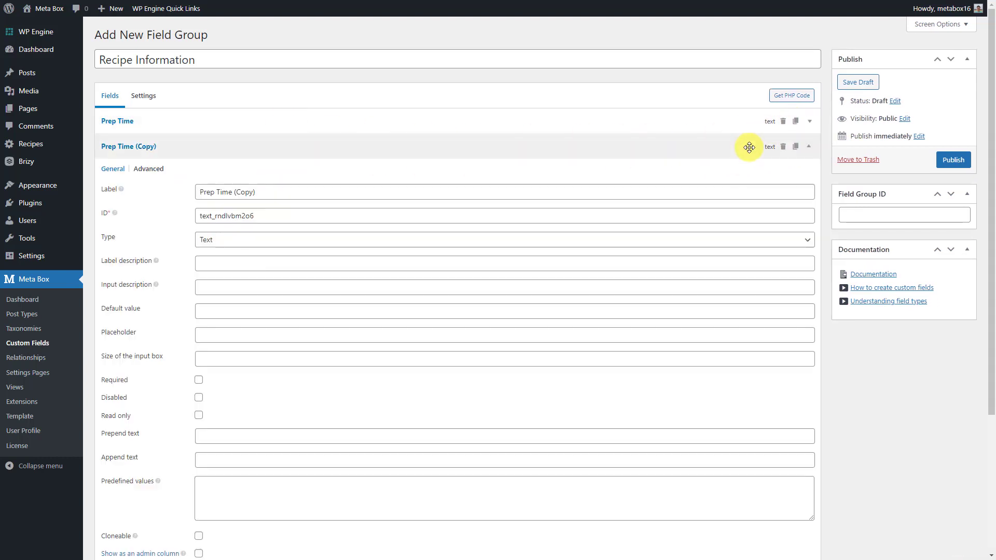
pyautogui.click(750, 190)
pyautogui.hotkey('ctrl', 'a')
pyautogui.write('Cooking Time')
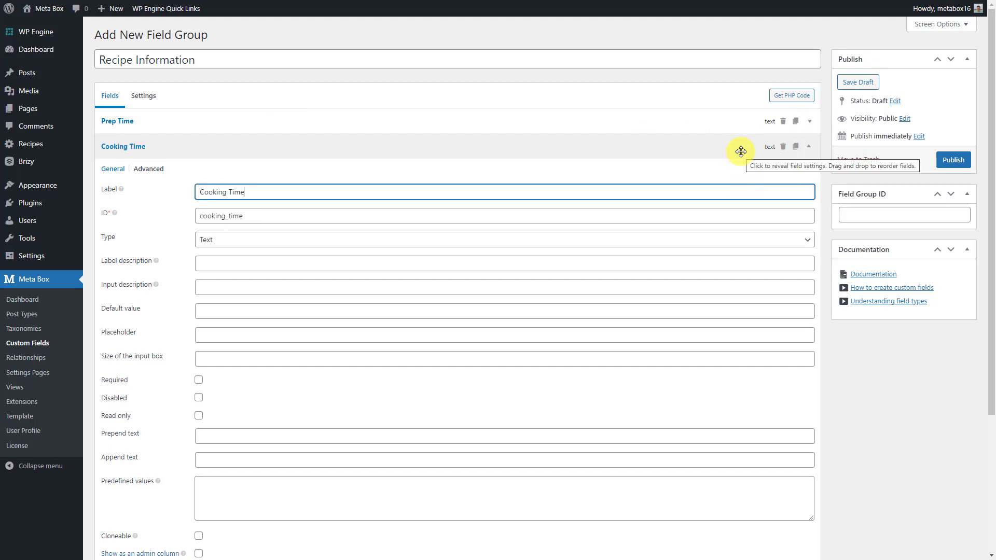
pyautogui.click(740, 150)
# - Duplicate the Cooking Time field and relabel the copy Resting Time
pyautogui.click(798, 148)
pyautogui.click(755, 171)
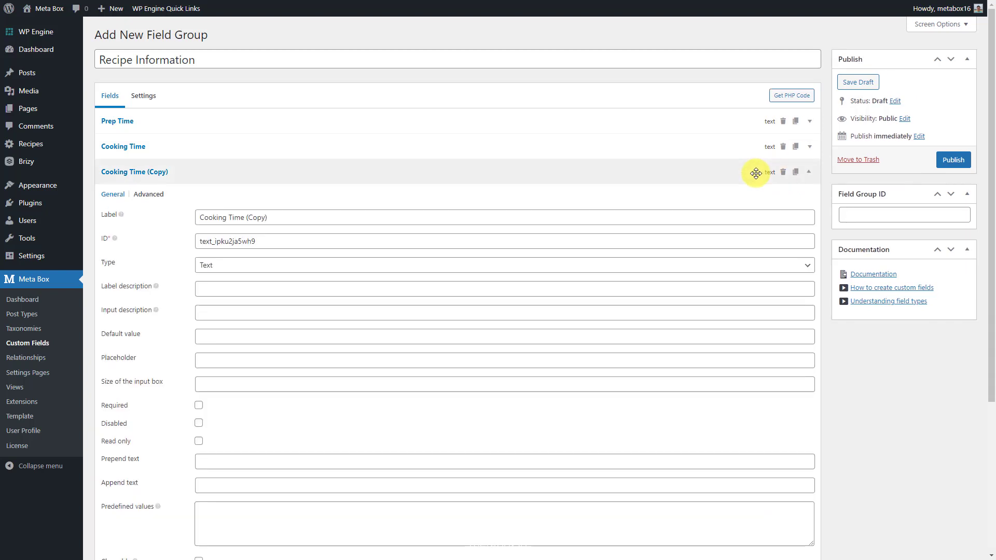
pyautogui.click(754, 216)
pyautogui.hotkey('ctrl', 'a')
pyautogui.write('Resting Time')
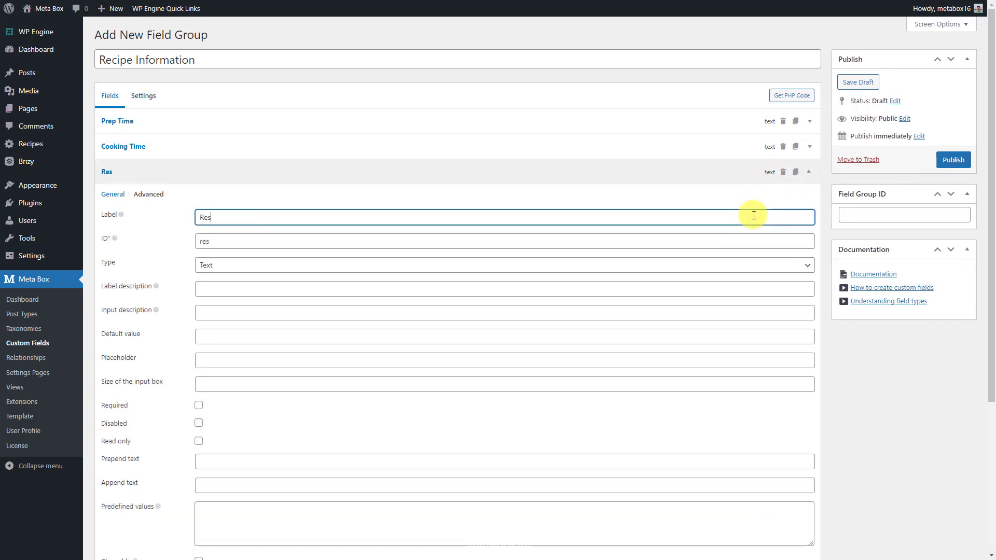
pyautogui.click(746, 175)
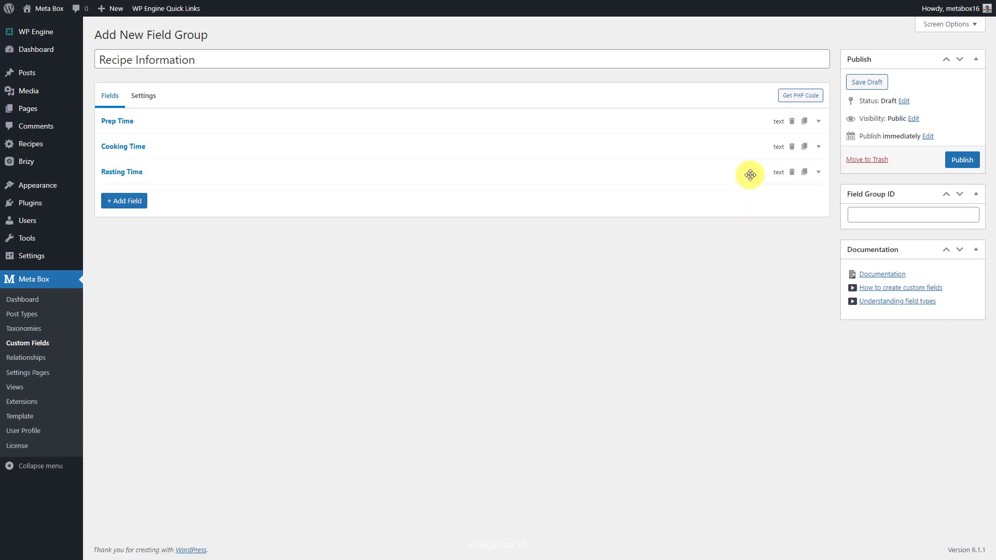
# - Duplicate the Resting Time field and relabel the copy Total Time
pyautogui.click(796, 172)
pyautogui.click(755, 196)
pyautogui.click(764, 242)
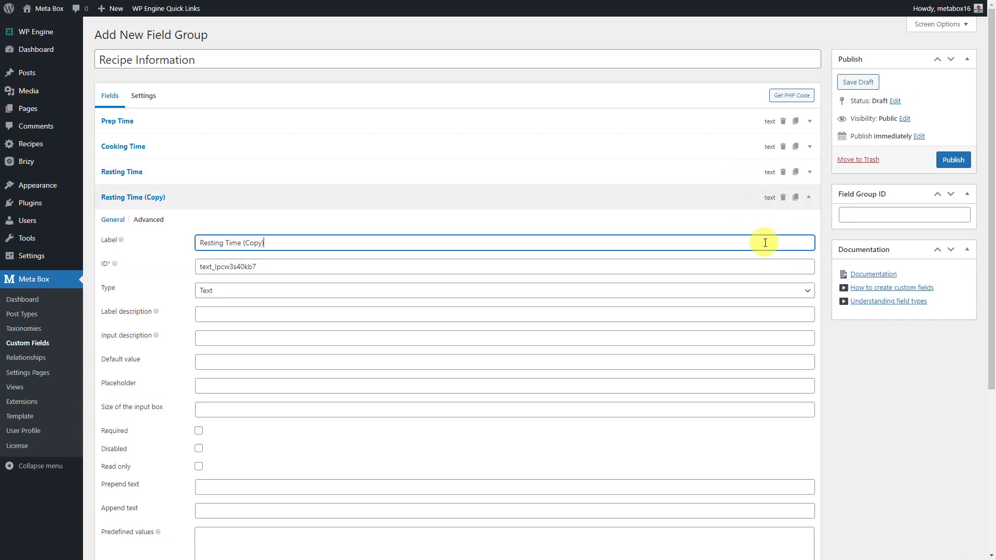
pyautogui.hotkey('ctrl', 'a')
pyautogui.write('Total ')
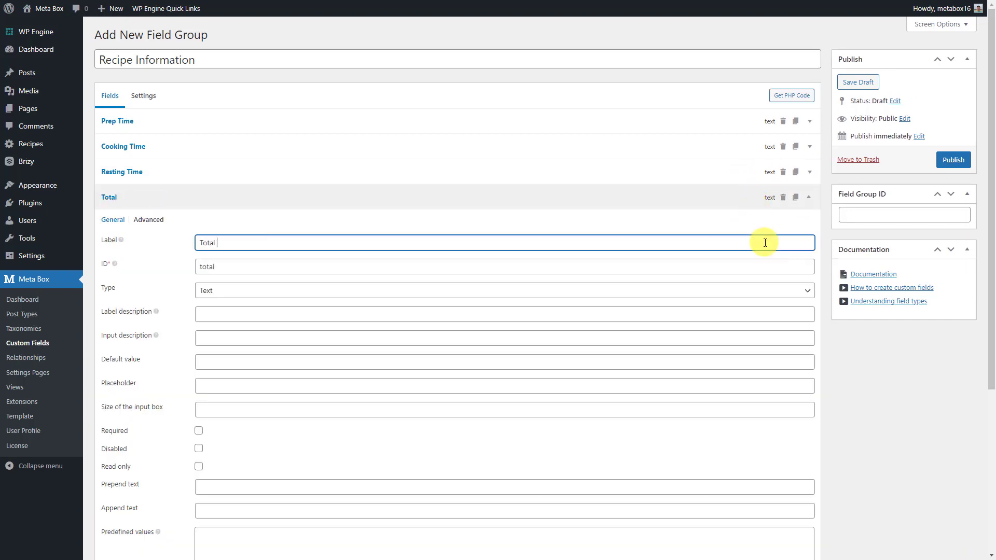
pyautogui.write('Time')
pyautogui.click(724, 196)
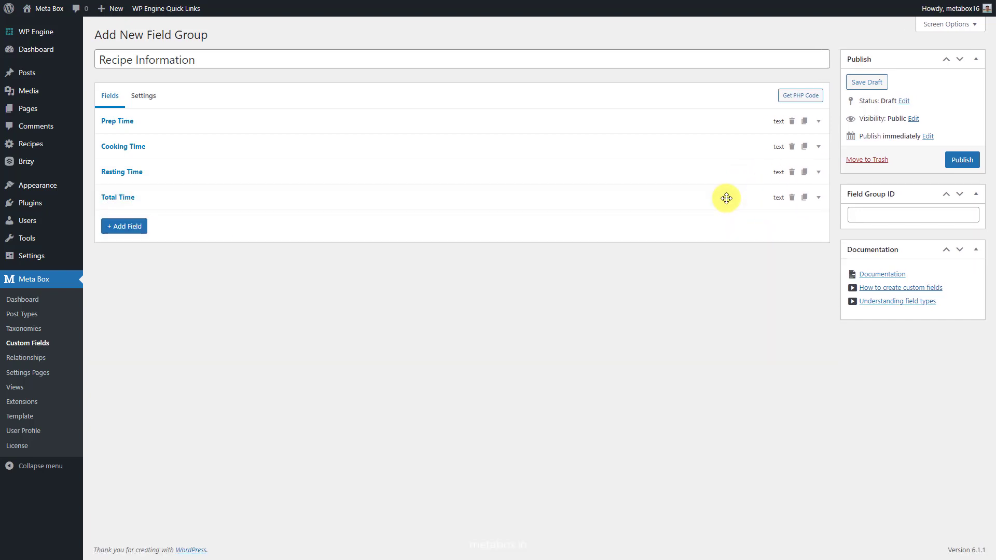
# - Add a WYSIWYG Editor field to the Recipe Information group and label it Ingredients
pyautogui.click(144, 228)
pyautogui.write('w')
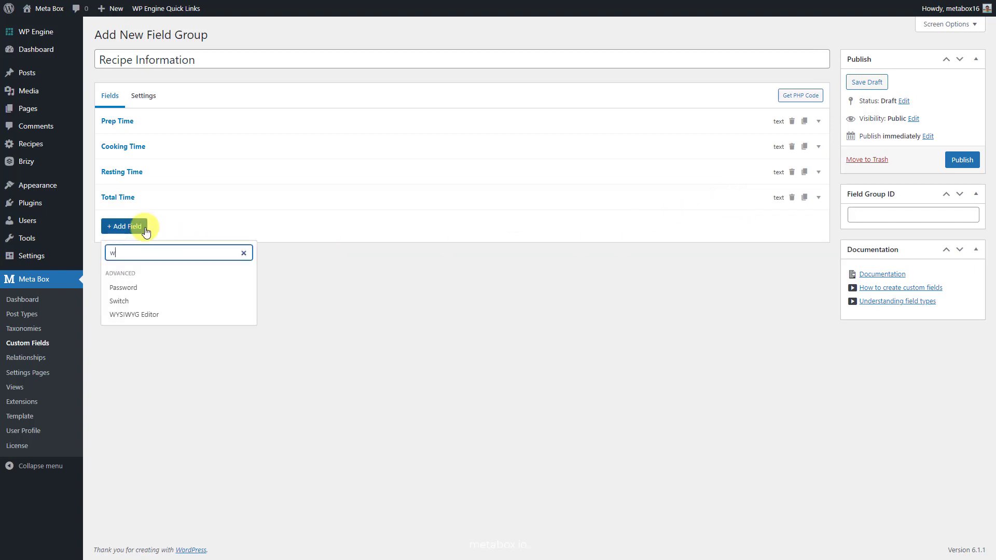
pyautogui.click(181, 318)
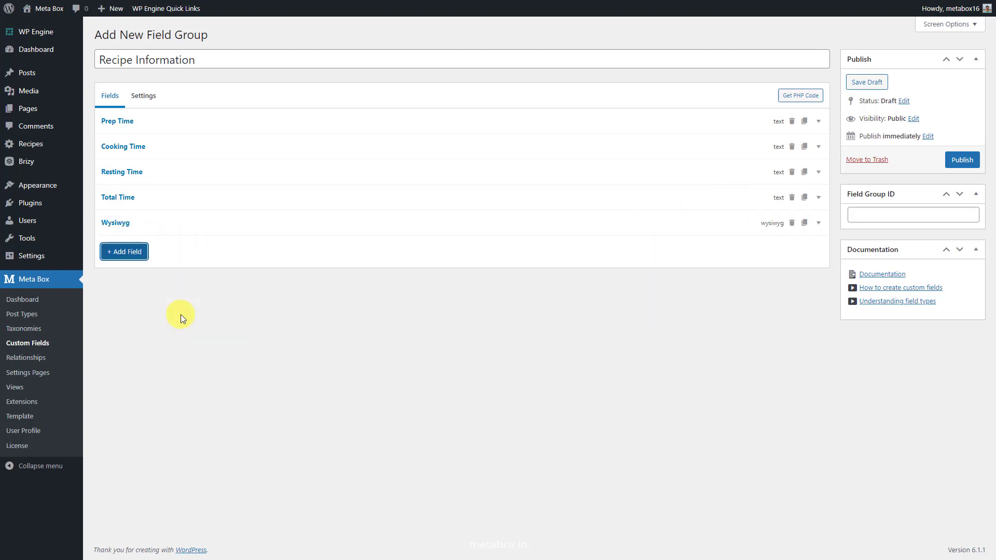
pyautogui.click(200, 222)
pyautogui.click(311, 268)
pyautogui.doubleClick(311, 268)
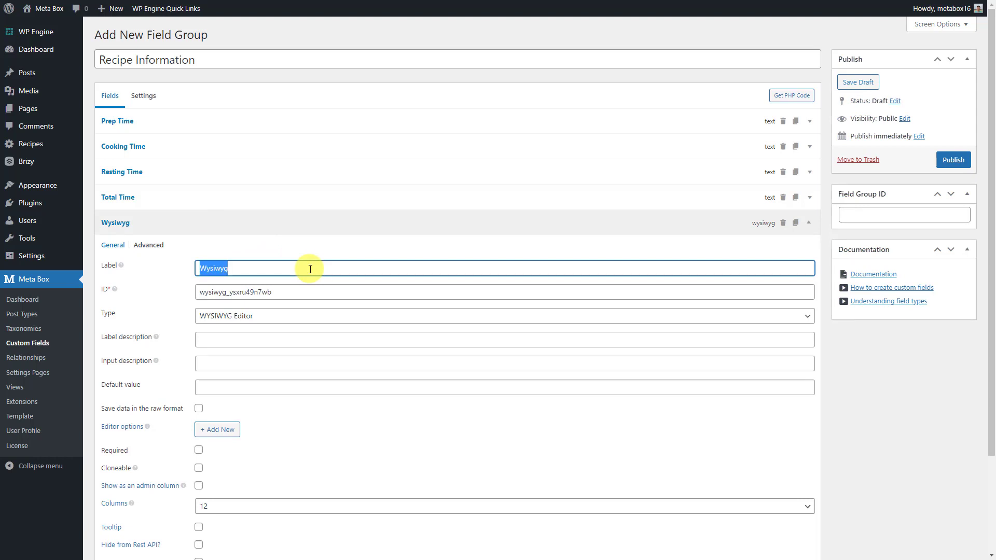
pyautogui.write('Ingredients')
pyautogui.click(321, 223)
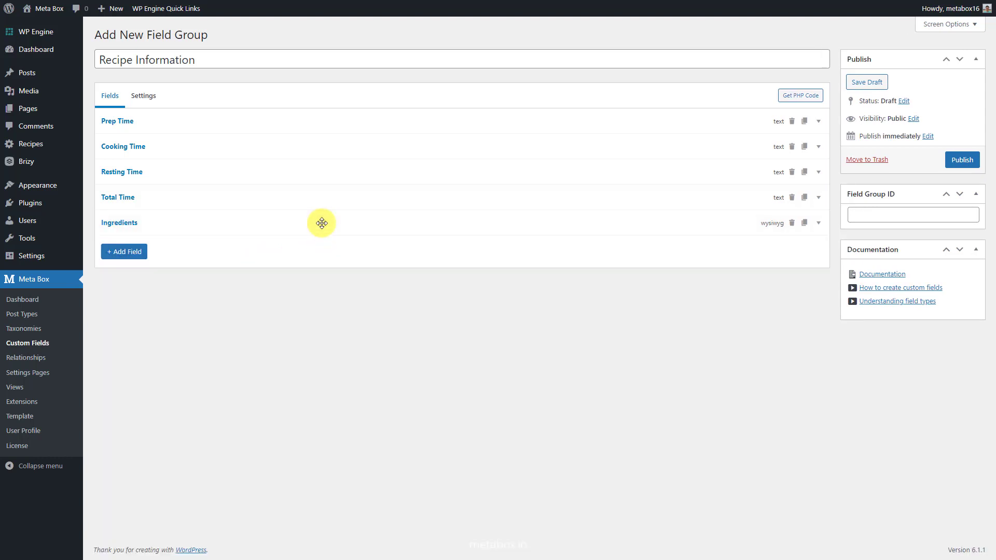
# - Duplicate the Ingredients field and relabel the copy Instructions
pyautogui.click(805, 222)
pyautogui.click(731, 248)
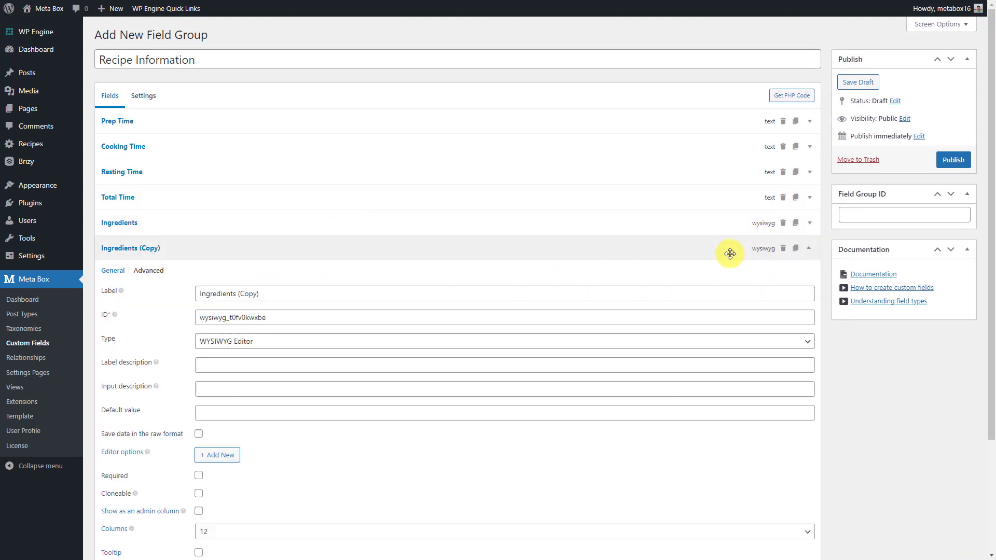
pyautogui.click(732, 291)
pyautogui.hotkey('ctrl', 'a')
pyautogui.write('Instructions')
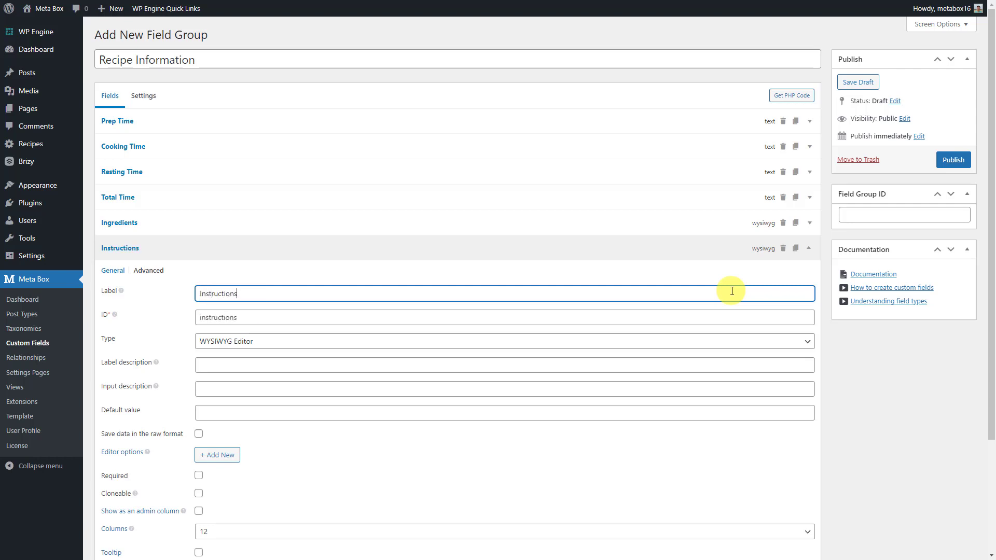
pyautogui.click(706, 250)
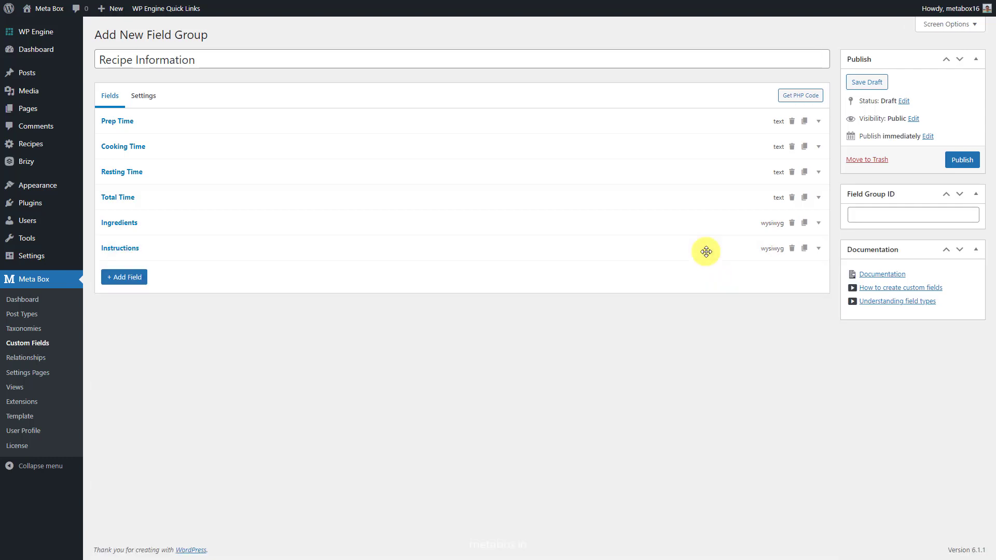
# - Add a Text field below Instructions and label it Video Link
pyautogui.click(145, 280)
pyautogui.write('text')
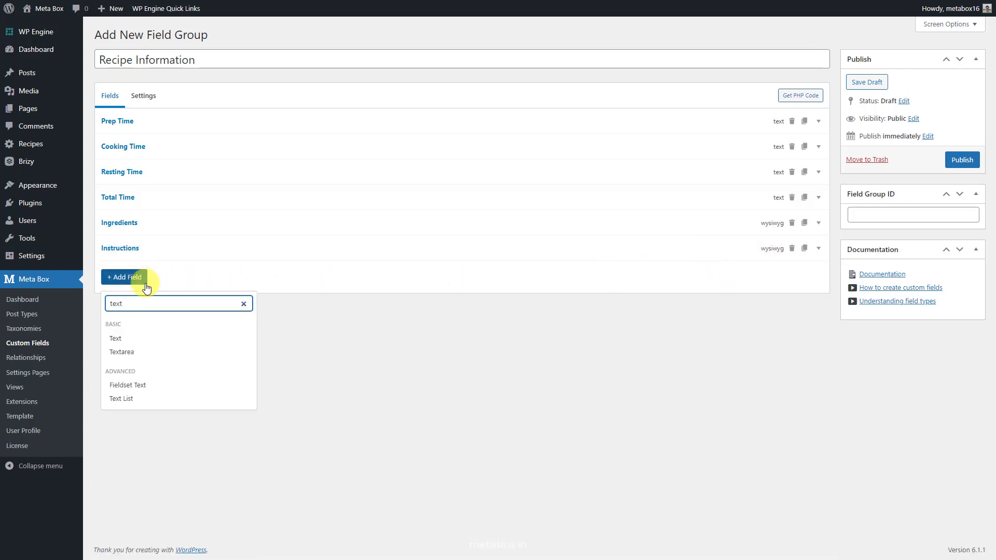
pyautogui.click(159, 340)
pyautogui.click(180, 275)
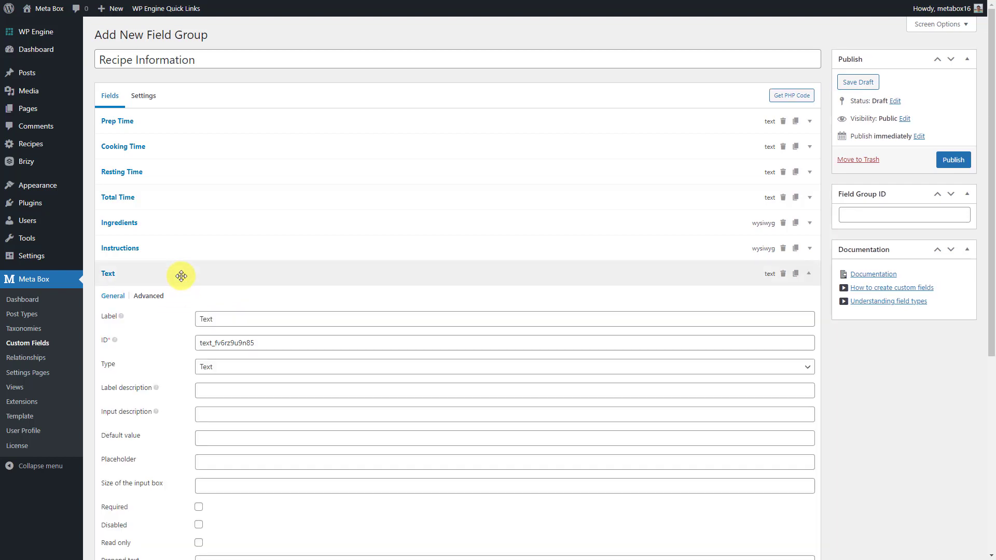
pyautogui.click(290, 316)
pyautogui.hotkey('ctrl', 'a')
pyautogui.write('Video Lin')
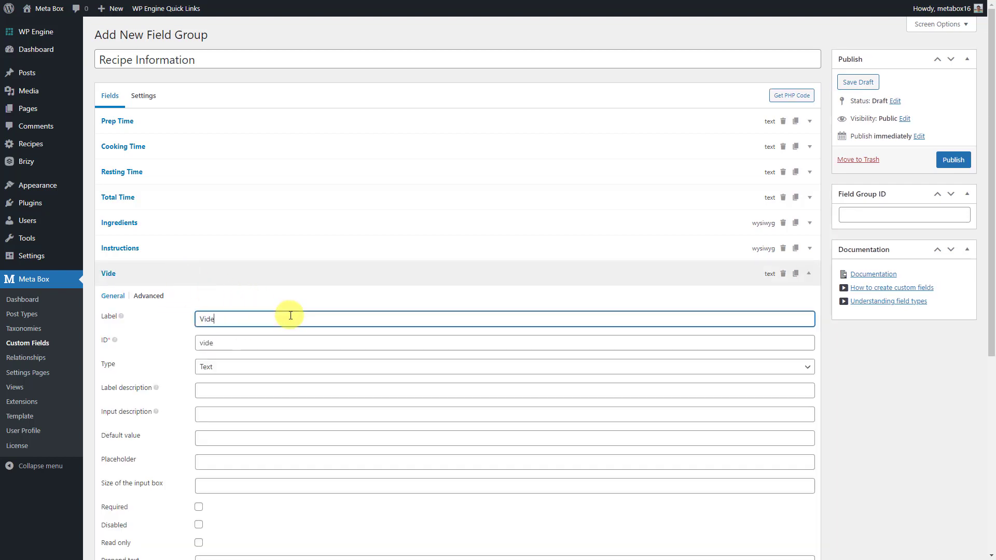
pyautogui.click(290, 274)
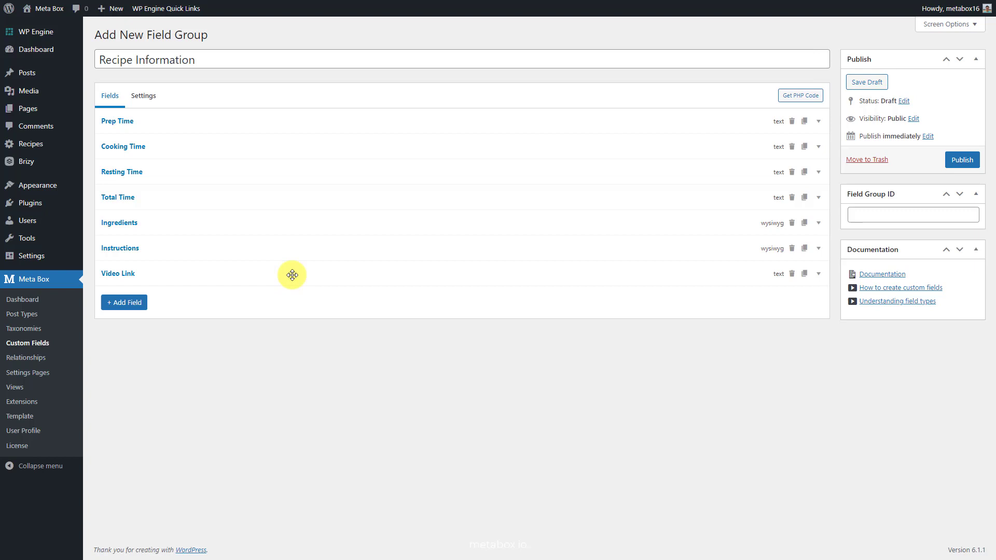
# - Add a WYSIWYG Editor field below Video Link and label it Notes
pyautogui.click(144, 302)
pyautogui.write('w')
pyautogui.click(176, 390)
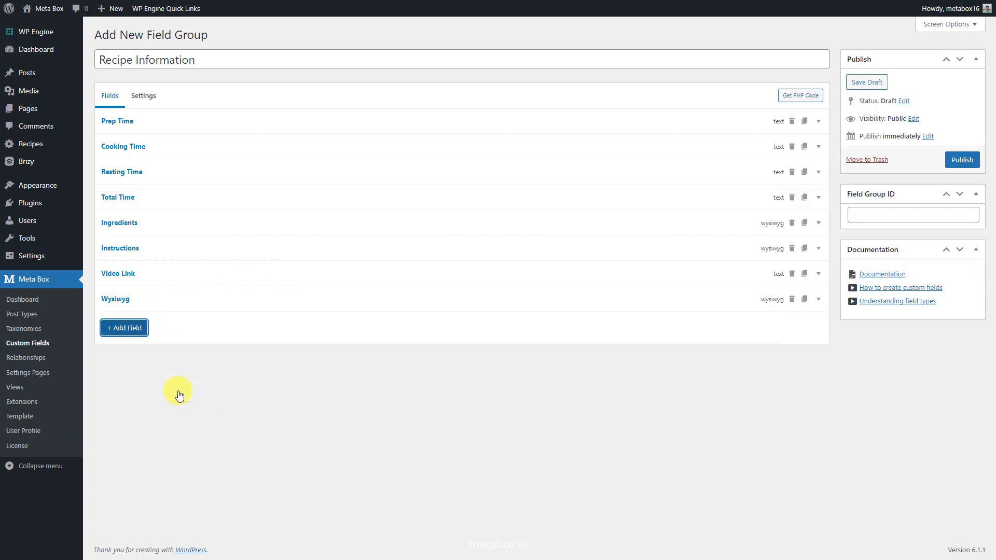
pyautogui.click(216, 298)
pyautogui.click(295, 341)
pyautogui.hotkey('ctrl', 'a')
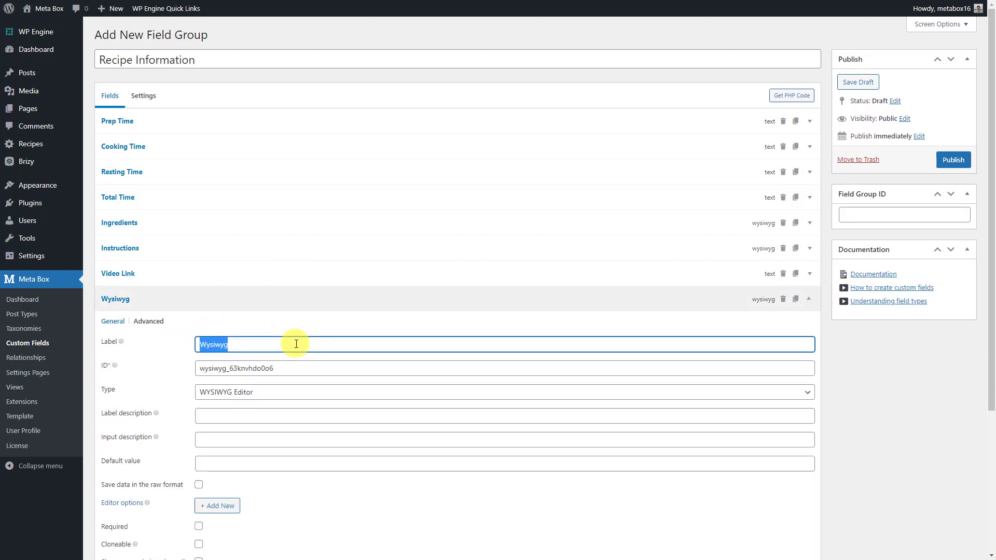
pyautogui.write('Notes')
pyautogui.click(303, 306)
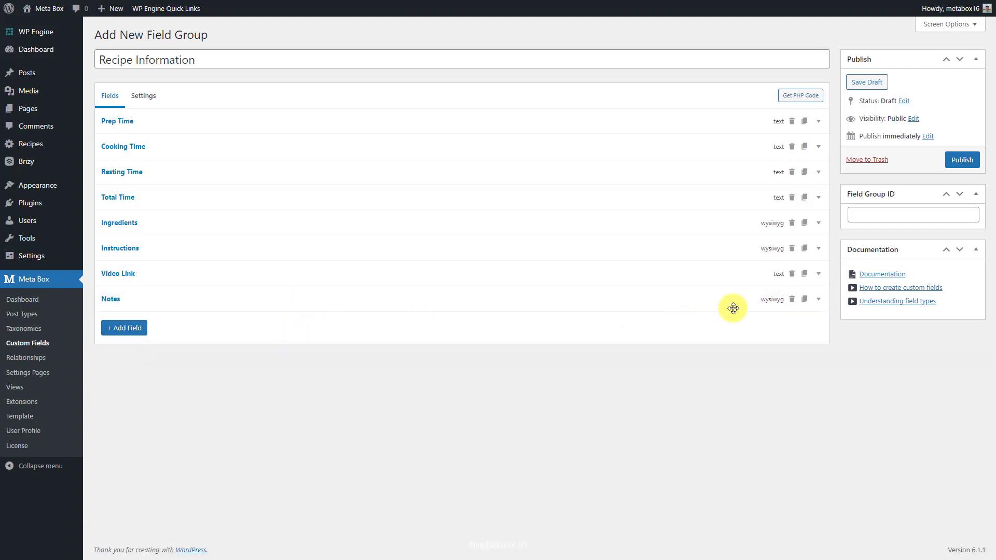
# - Duplicate the Notes field and relabel the copy Nutrition
pyautogui.click(804, 302)
pyautogui.click(744, 322)
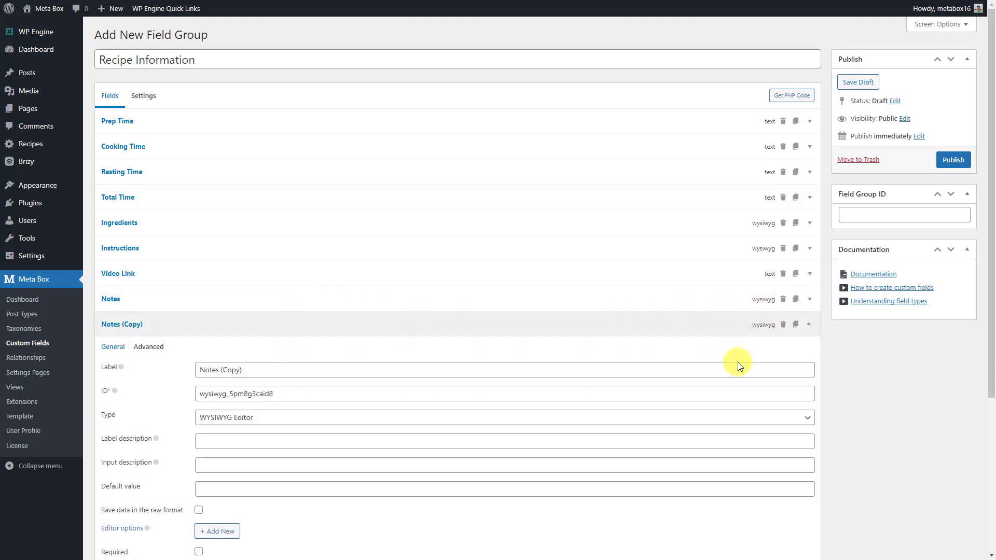
pyautogui.click(736, 369)
pyautogui.hotkey('ctrl', 'a')
pyautogui.write('Nutrition')
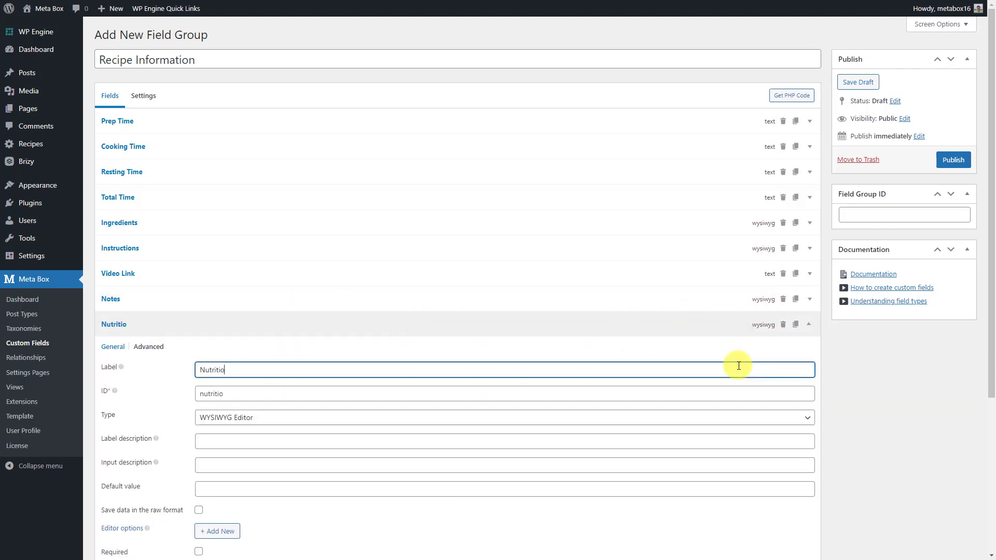
pyautogui.click(728, 322)
# - Duplicate the Nutrition field and relabel the copy Equipment
pyautogui.click(804, 326)
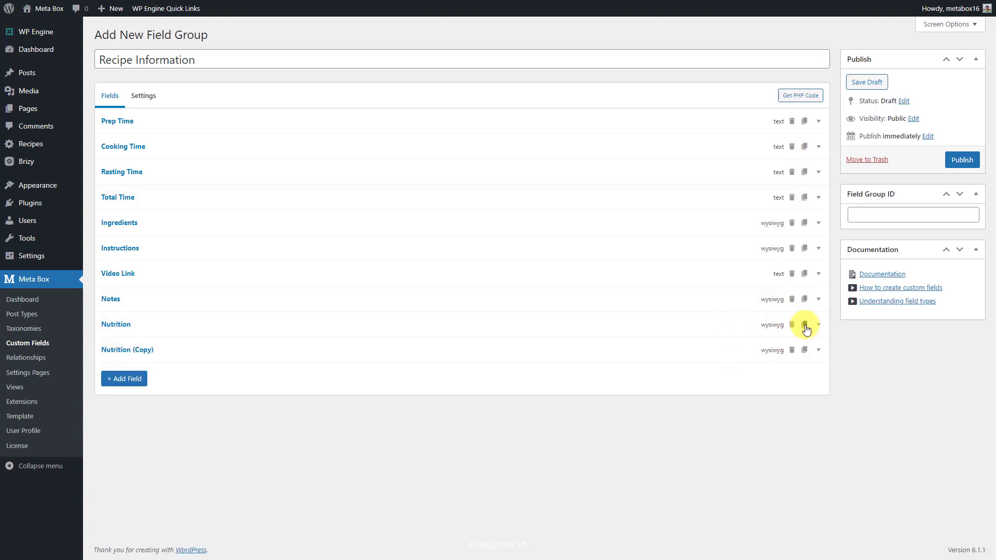
pyautogui.click(739, 348)
pyautogui.click(740, 393)
pyautogui.hotkey('ctrl', 'a')
pyautogui.write('Equipment')
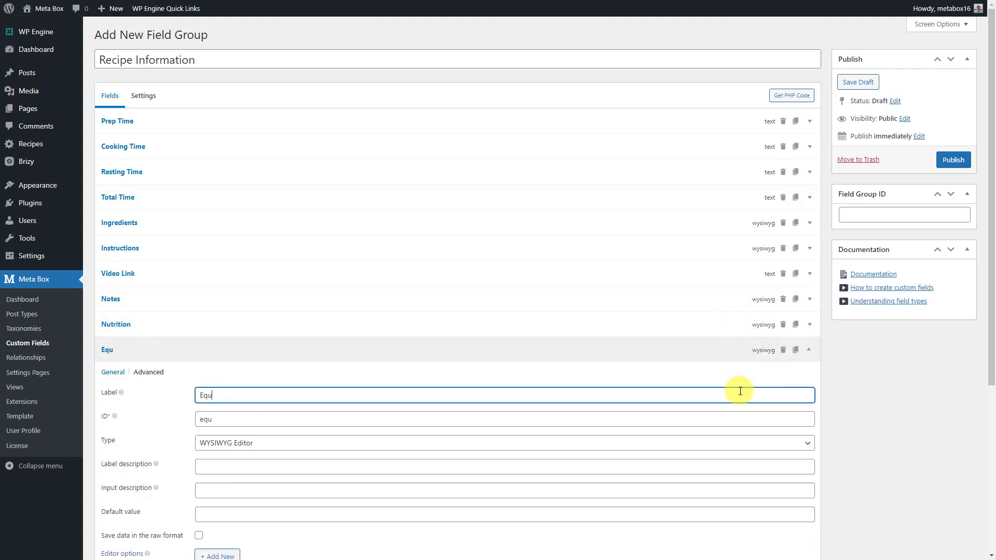
pyautogui.click(697, 349)
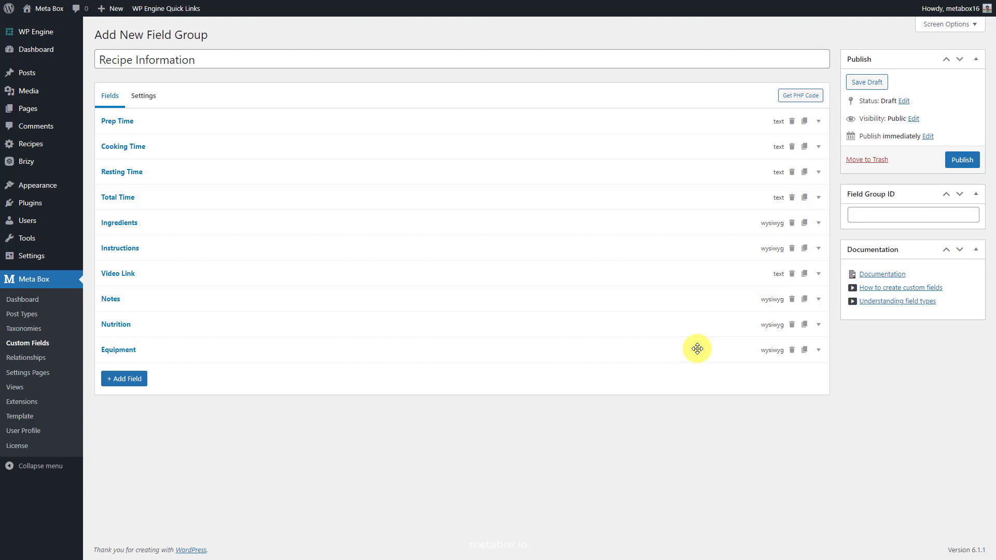
# - Set the field group's location to the Recipe post type instead of Post, and publish the group
pyautogui.click(147, 99)
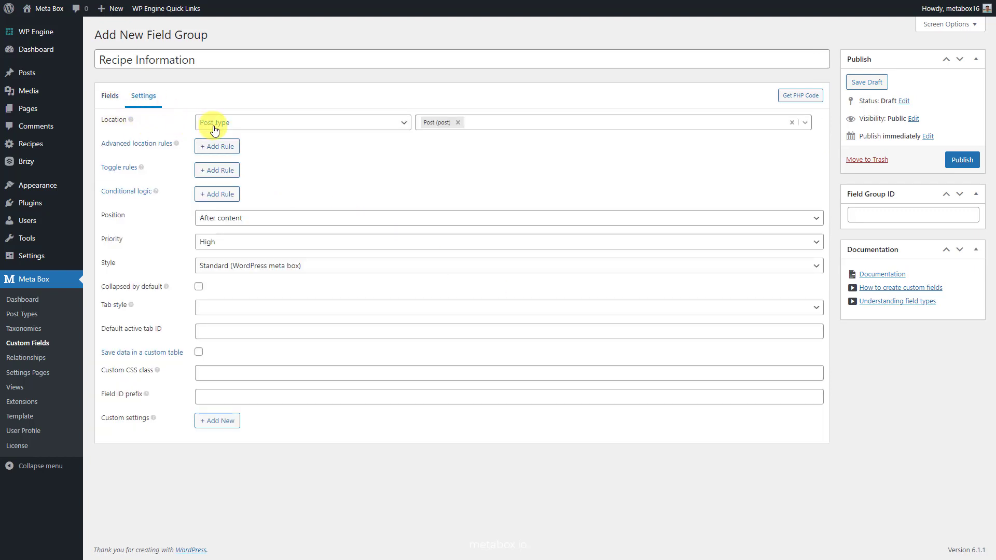
pyautogui.click(458, 122)
pyautogui.write('re')
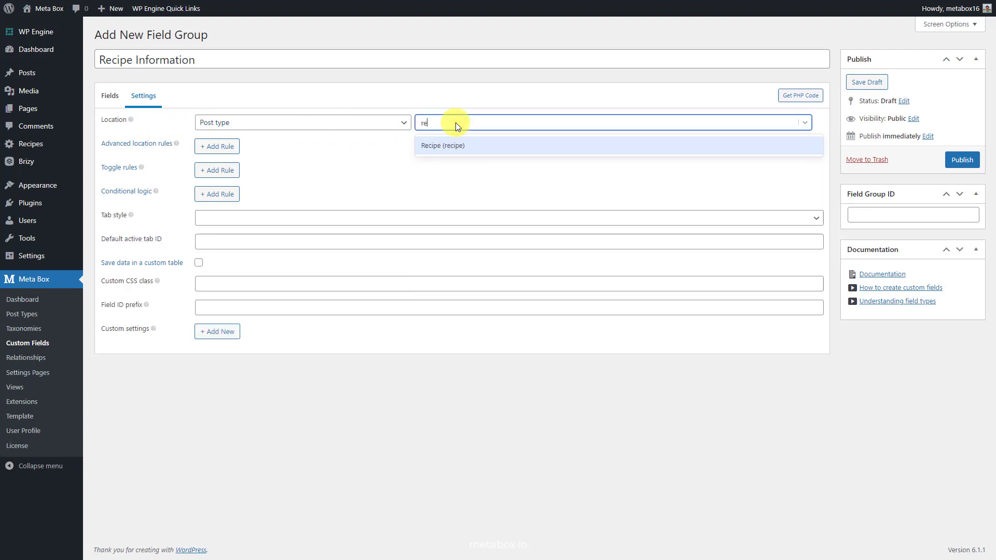
pyautogui.click(505, 145)
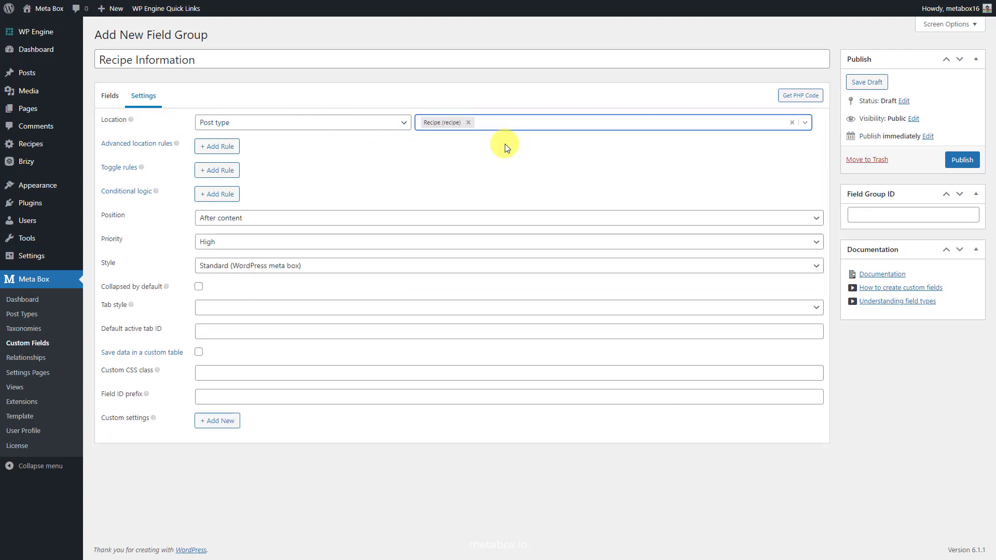
pyautogui.click(952, 159)
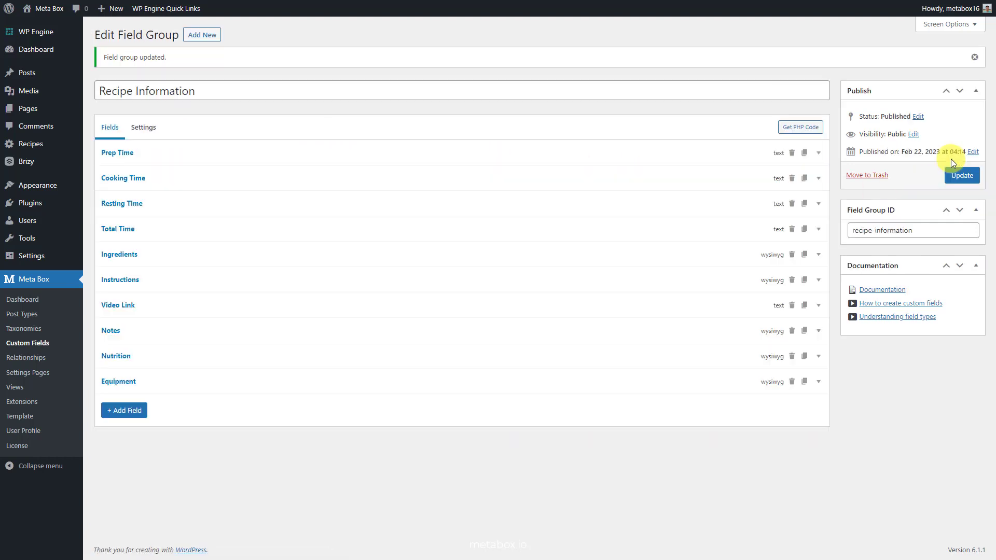
# - Create a new recipe post titled "Pestro Pizza With Roasted Garlic & Potato"
pyautogui.moveTo(77, 150)
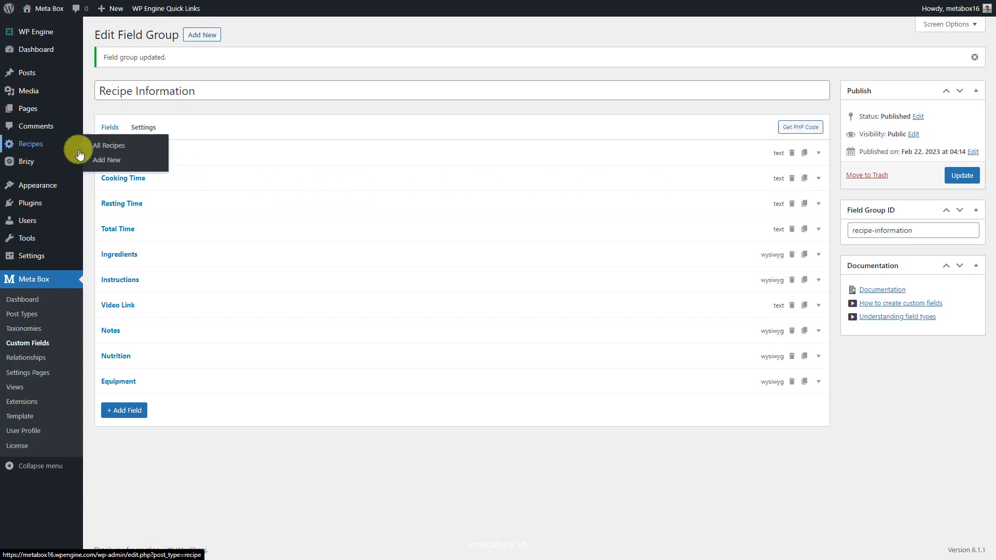
pyautogui.click(133, 157)
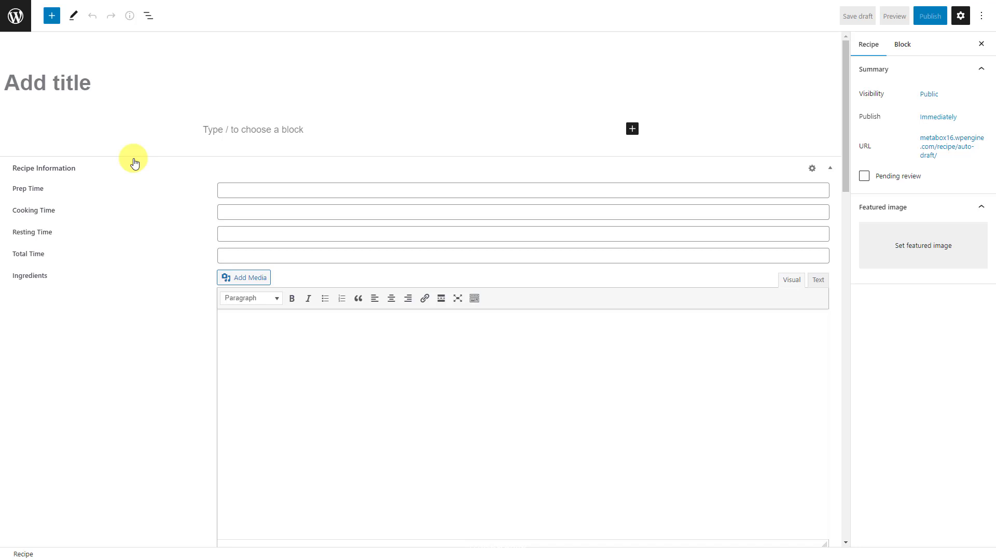
pyautogui.click(186, 83)
pyautogui.hotkey('ctrl', 'v')
# - Fill in Prep Time 35mins, Cooking Time 60mins, Resting Time 30mins and Total Time 2h05 mins
pyautogui.click(361, 215)
pyautogui.write('35')
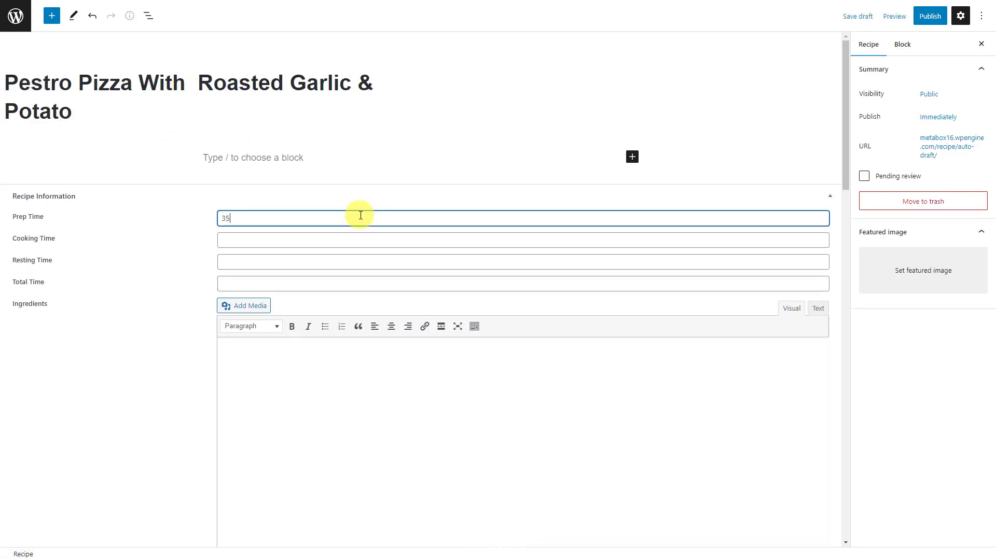
pyautogui.write('mins')
pyautogui.click(363, 238)
pyautogui.write('60mins')
pyautogui.click(354, 261)
pyautogui.write('30mins')
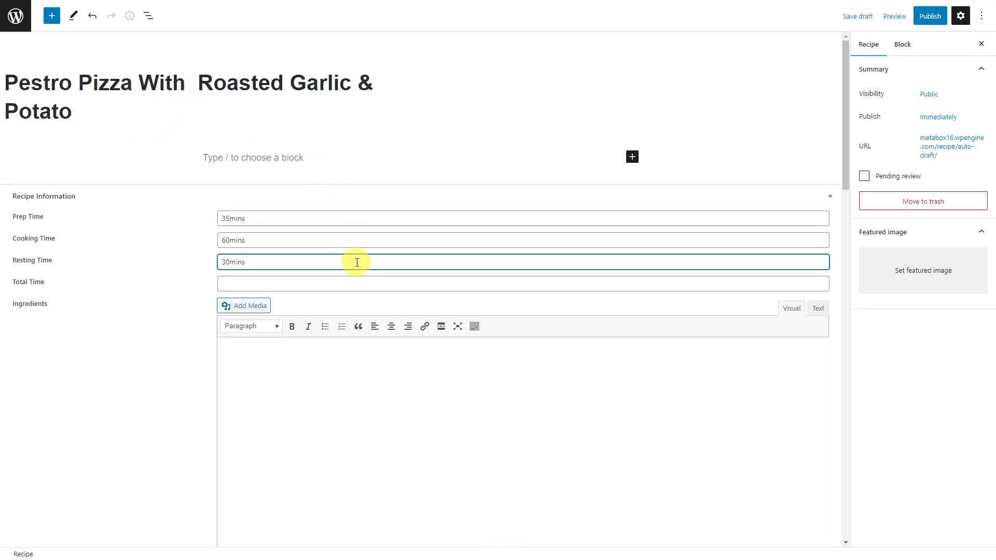
pyautogui.click(356, 280)
pyautogui.write('2h05 mins')
# - Paste the pizza's ingredient list into the Ingredients editor and the step-by-step preparation text into the Instructions editor
pyautogui.click(446, 349)
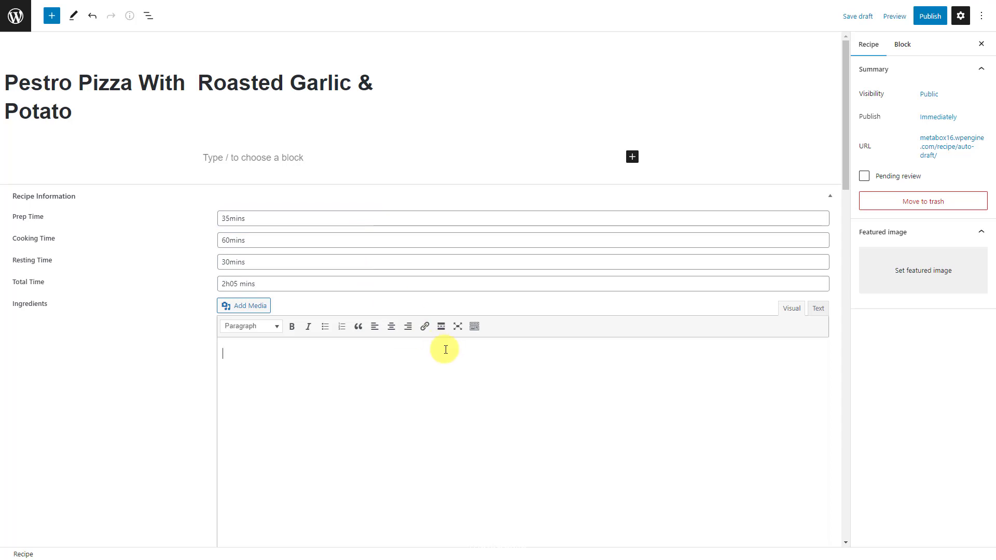
pyautogui.hotkey('ctrl', 'v')
pyautogui.scroll(-4, 832, 326)
pyautogui.click(648, 278)
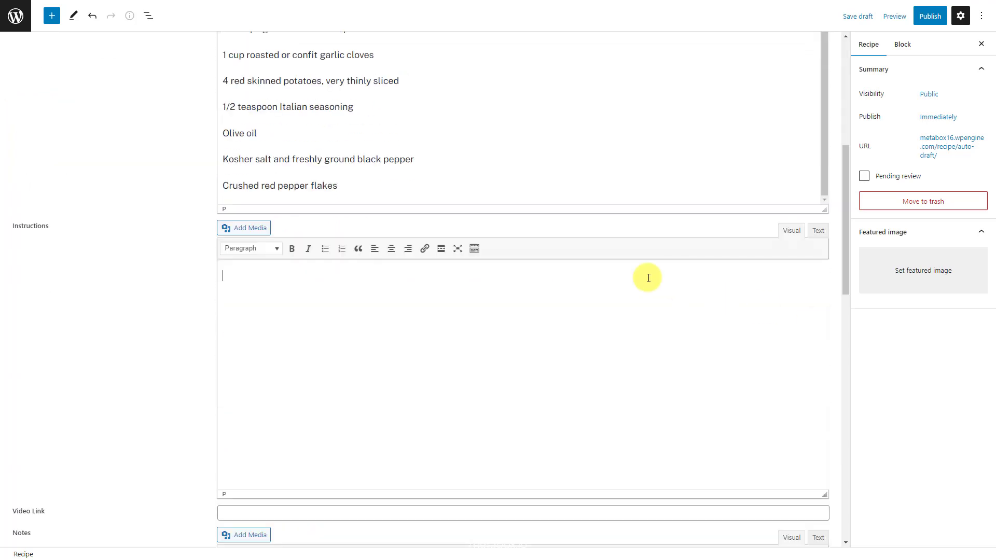
pyautogui.hotkey('ctrl', 'v')
pyautogui.scroll(10, 648, 278)
pyautogui.scroll(-7, 830, 279)
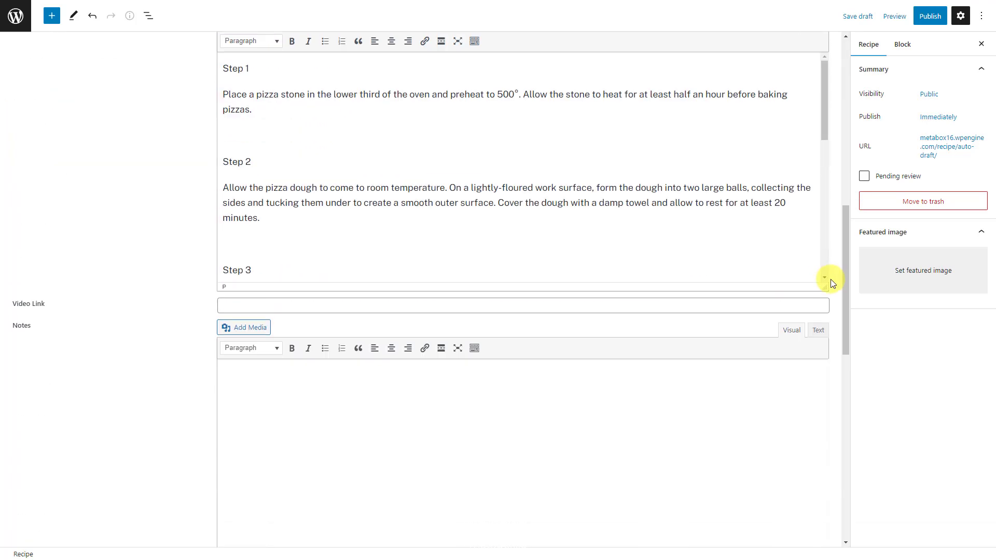
pyautogui.click(727, 305)
pyautogui.hotkey('ctrl', 'v')
pyautogui.click(727, 368)
pyautogui.hotkey('ctrl', 'v')
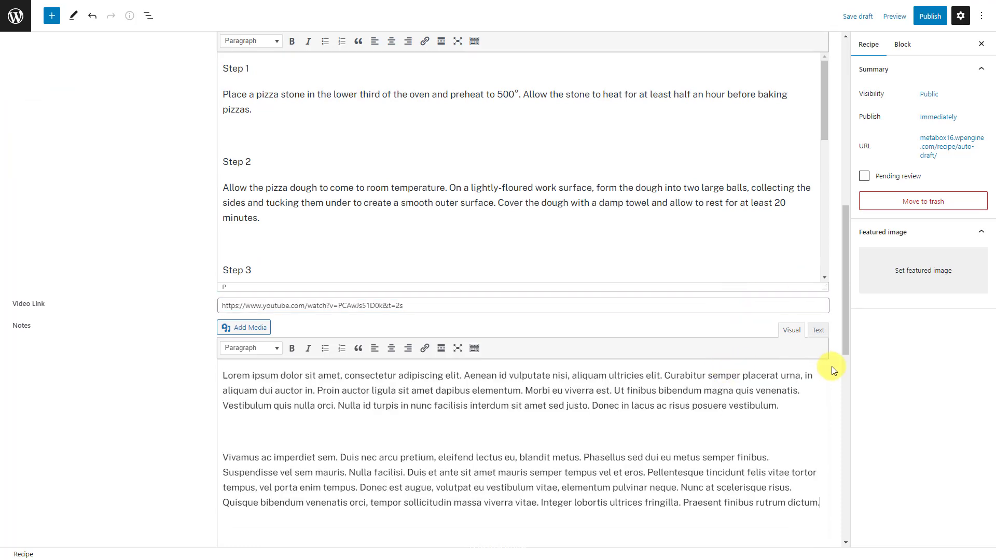
# - Paste the nutrition values into the Nutrition editor and the numbered tool list, from Dough Cutters to Sauce dispensers, into Equipment
pyautogui.scroll(-7, 832, 366)
pyautogui.click(692, 318)
pyautogui.hotkey('ctrl', 'v')
pyautogui.scroll(-5, 830, 290)
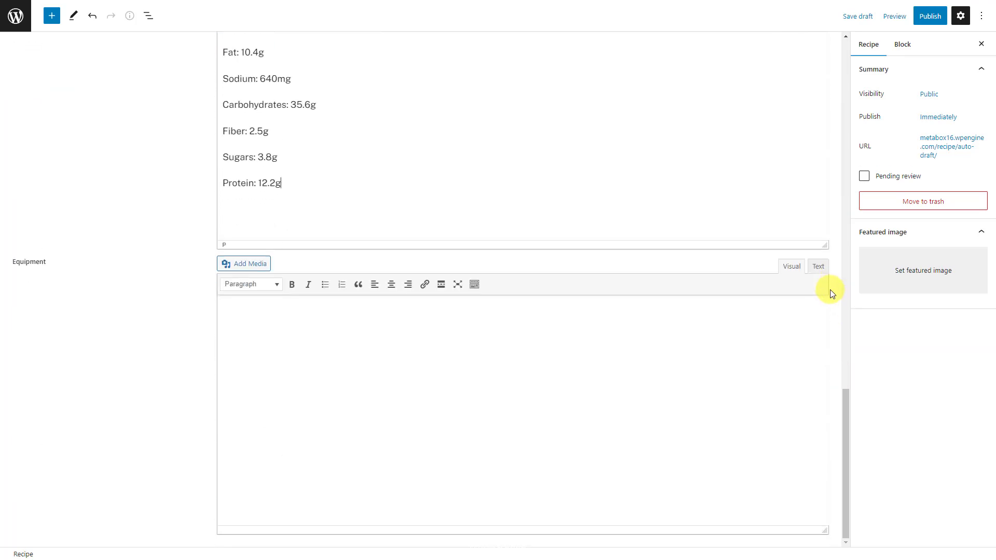
pyautogui.click(767, 307)
pyautogui.hotkey('ctrl', 'v')
# - Set Potato-Pizza-Kale-Pesto-1-735x490-1.jpg from the media library as the featured image and publish the recipe
pyautogui.click(894, 277)
pyautogui.click(88, 140)
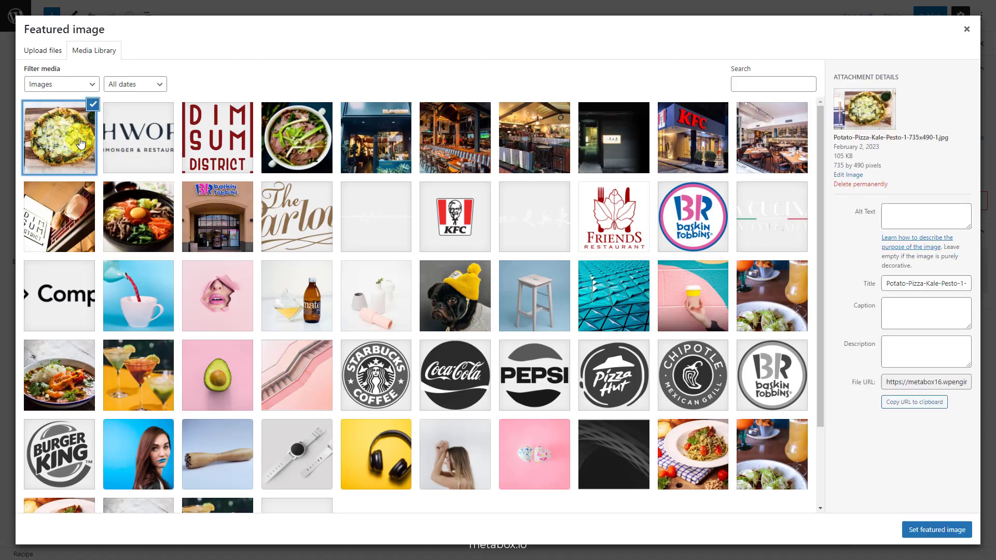
pyautogui.click(936, 529)
pyautogui.click(930, 16)
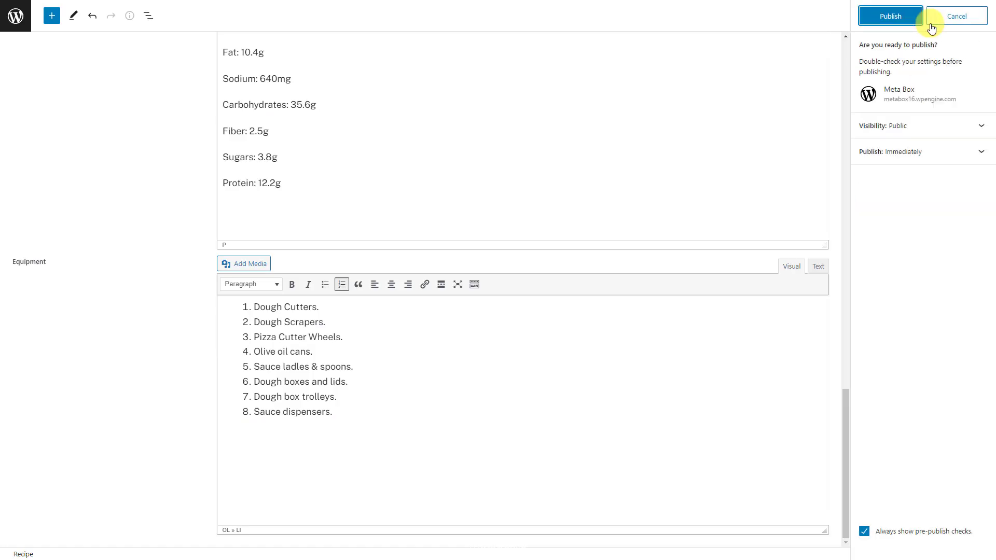
pyautogui.click(913, 16)
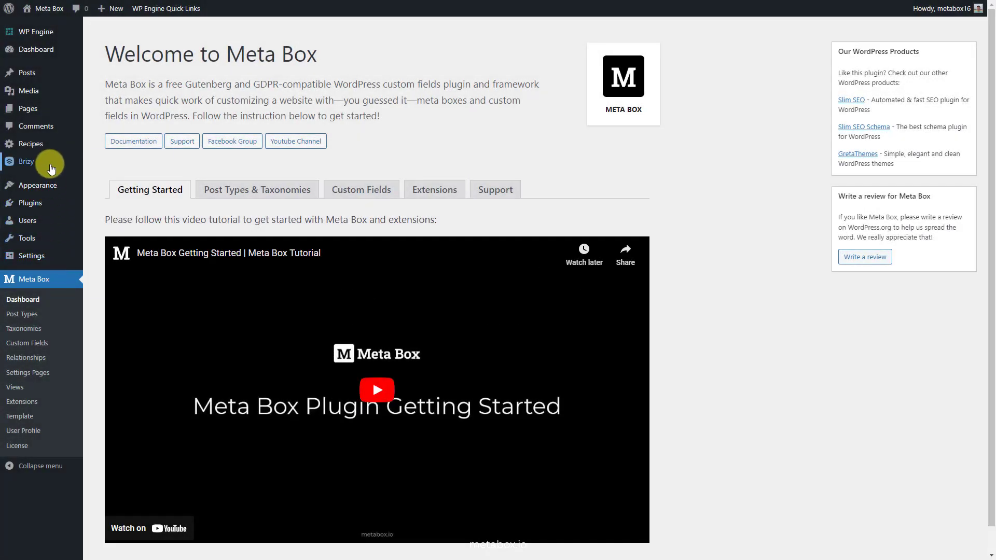
# - Create a Single template titled Recipe Template in Brizy with the display condition Include, Recipes, All, and publish it
pyautogui.moveTo(51, 166)
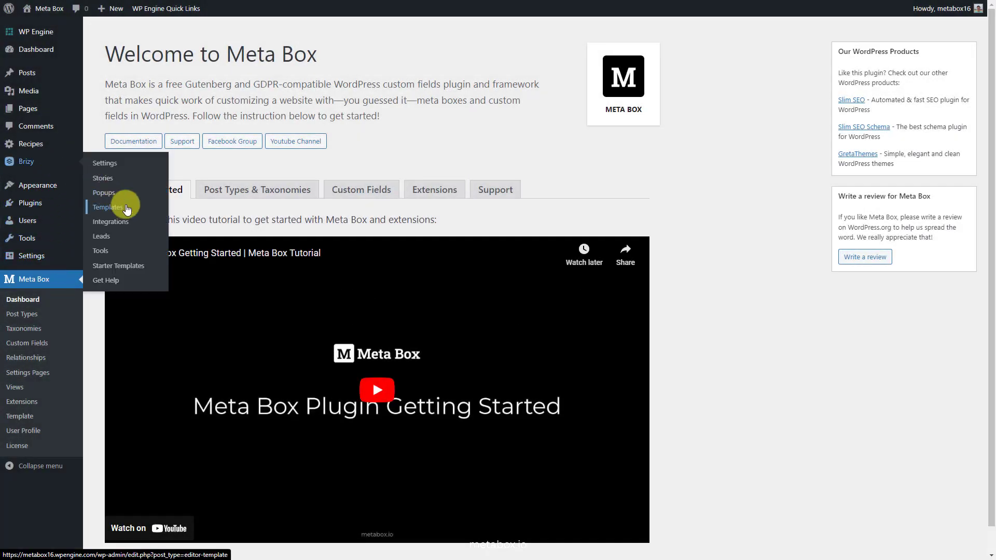
pyautogui.click(127, 203)
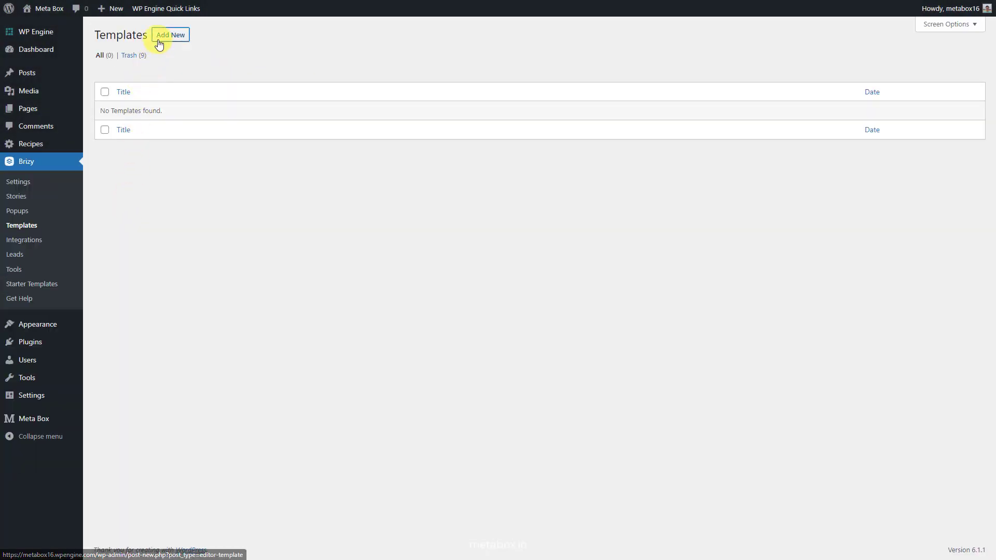
pyautogui.click(176, 36)
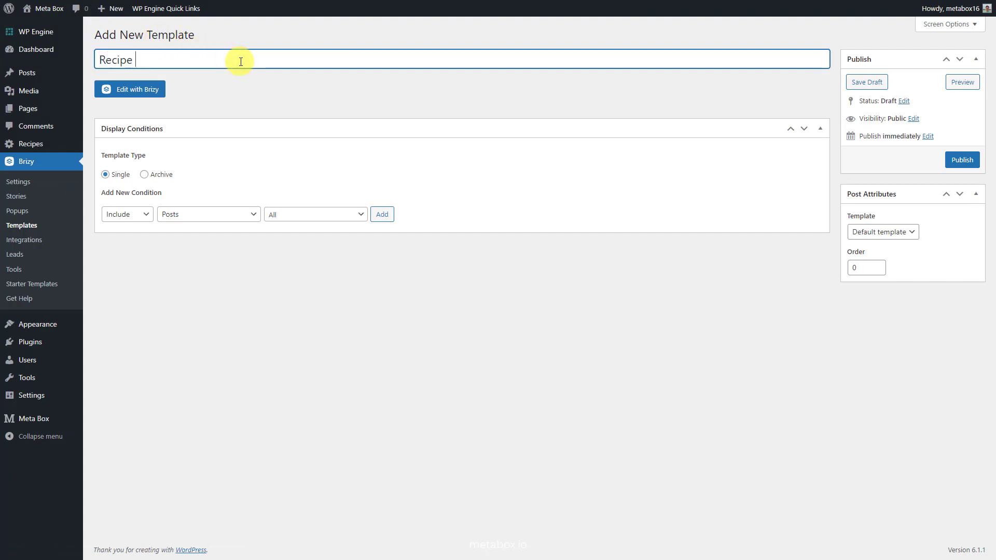
pyautogui.click(215, 216)
pyautogui.click(206, 258)
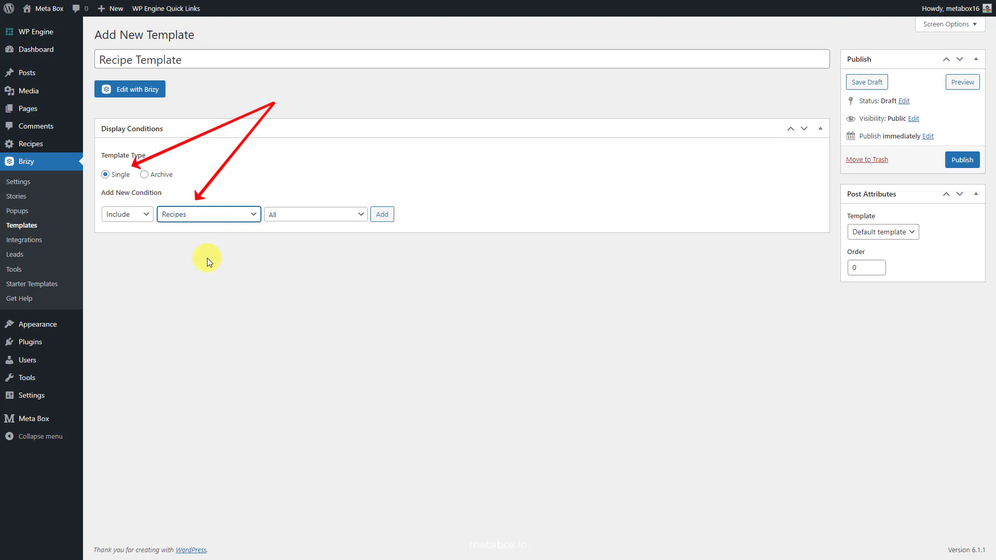
pyautogui.click(382, 215)
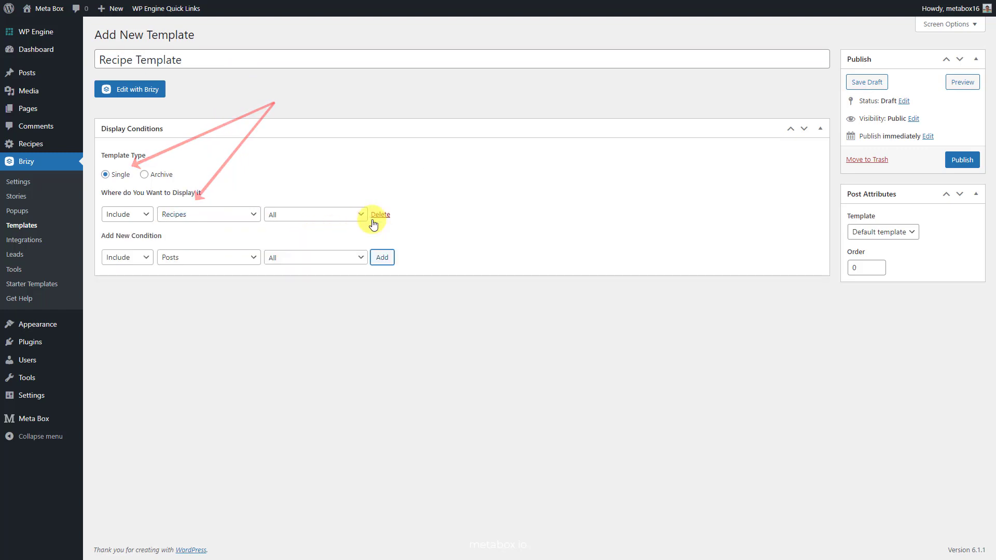
pyautogui.click(961, 160)
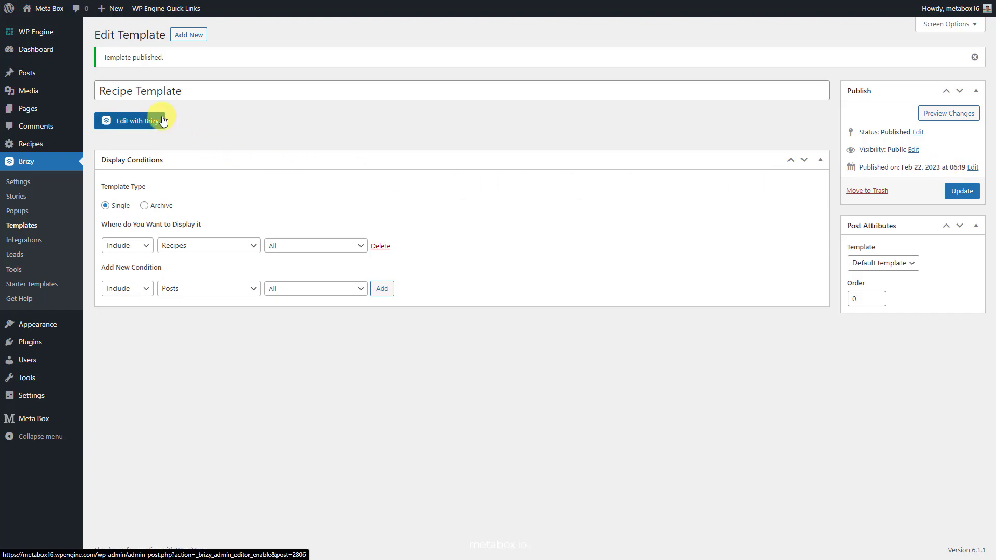
# - Open the template in the Brizy editor, insert the Meta Box logo header from the global blocks and add a blank block below it
pyautogui.click(163, 120)
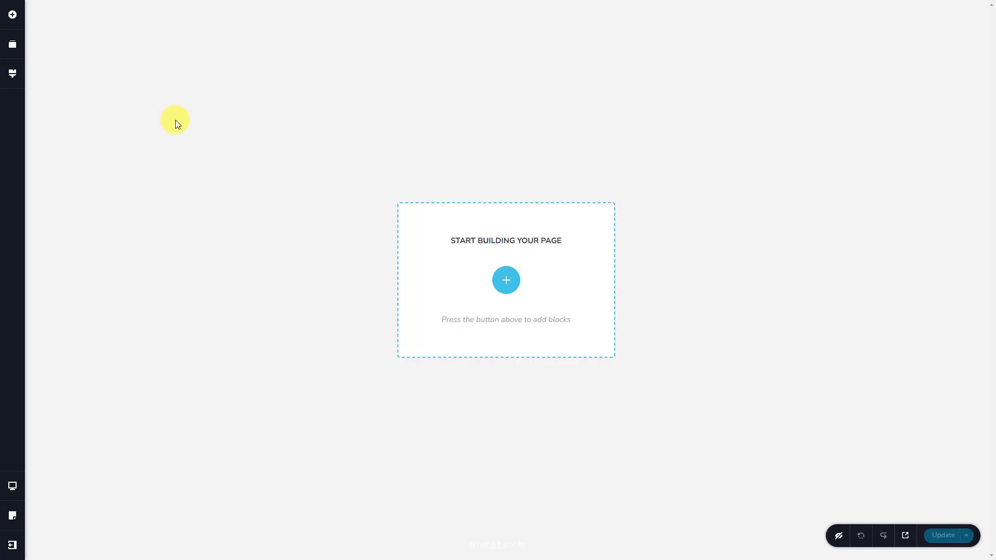
pyautogui.click(506, 280)
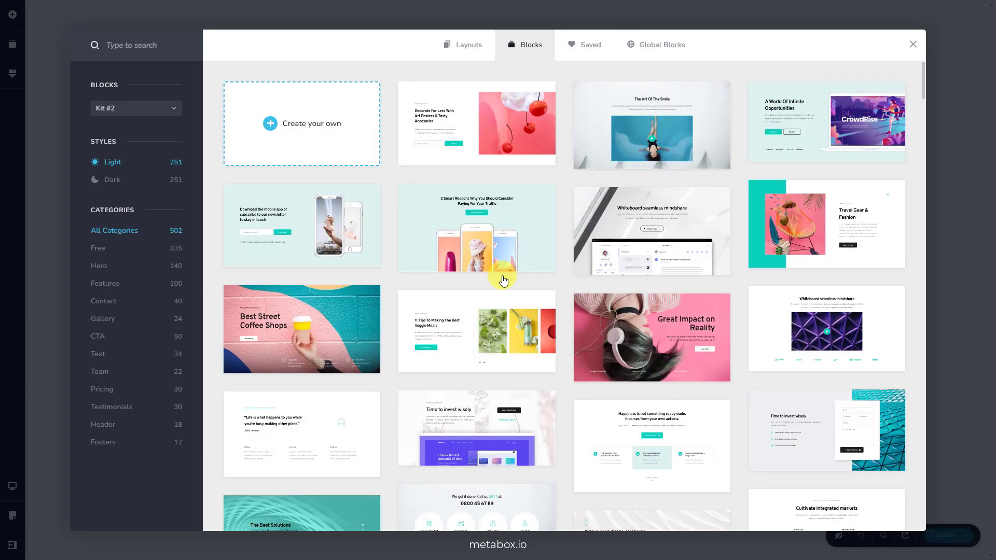
pyautogui.click(650, 49)
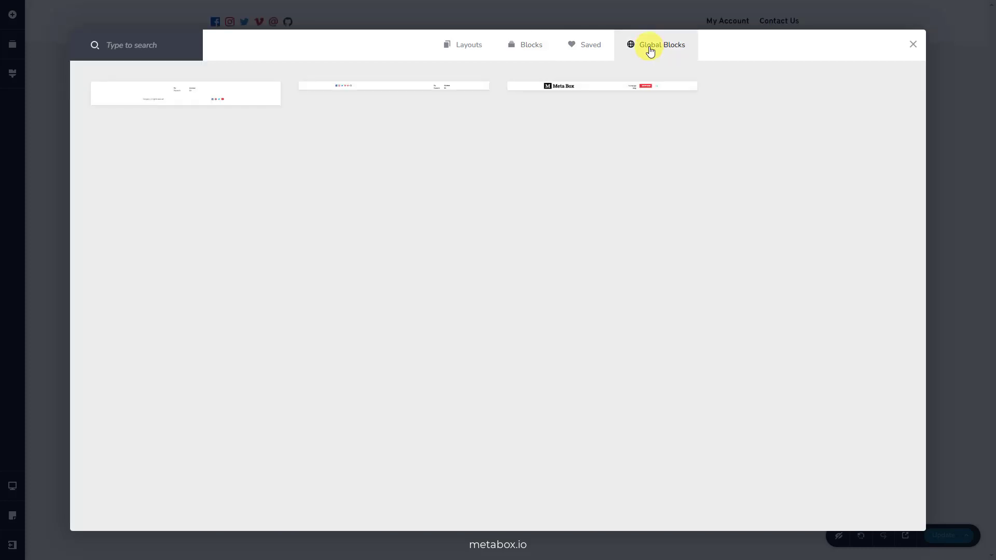
pyautogui.click(600, 86)
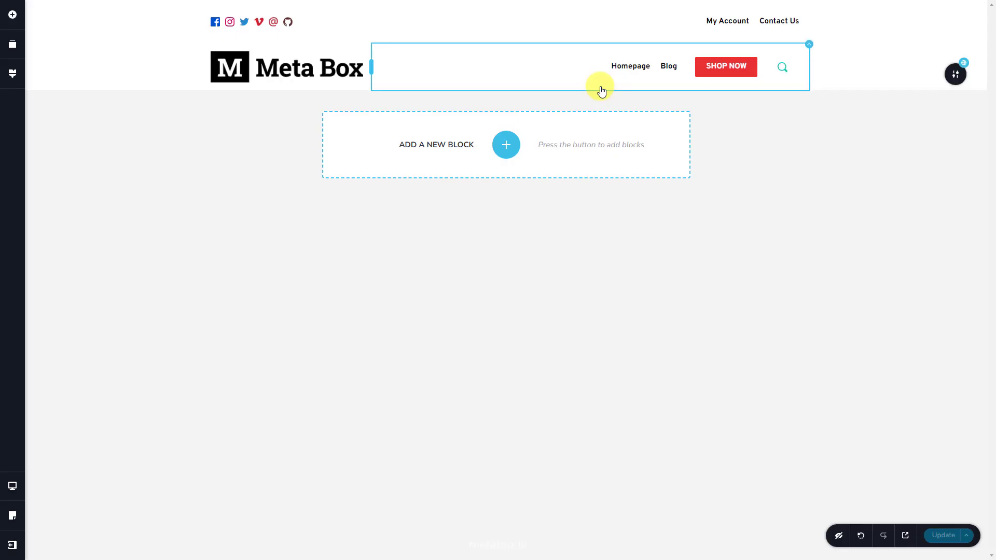
pyautogui.click(508, 145)
pyautogui.click(329, 134)
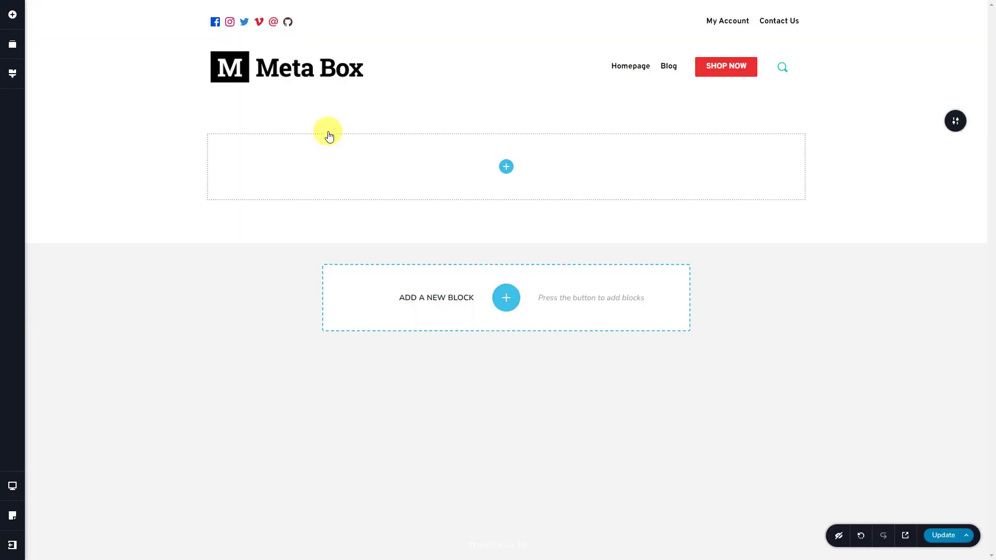
# - Add the post Title to the blank block, with two columns beneath it and the Featured Image in the first column
pyautogui.click(13, 15)
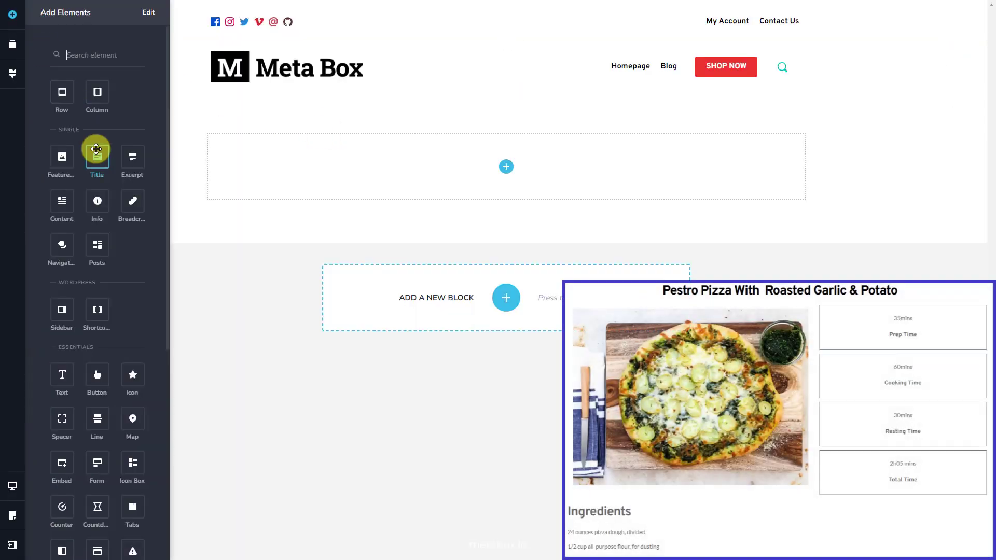
pyautogui.moveTo(97, 156); pyautogui.dragTo(269, 166)
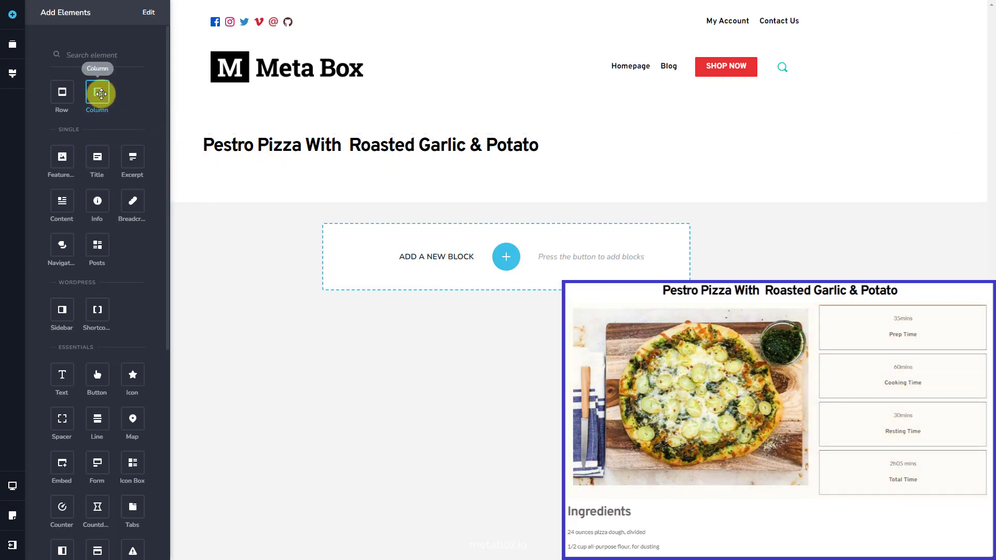
pyautogui.moveTo(101, 93); pyautogui.dragTo(225, 165)
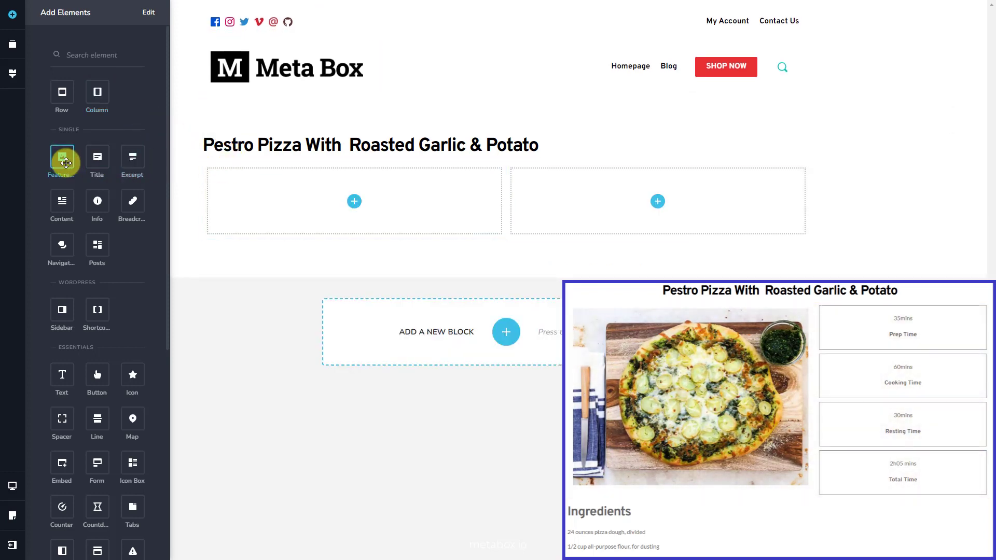
pyautogui.moveTo(65, 163); pyautogui.dragTo(292, 213)
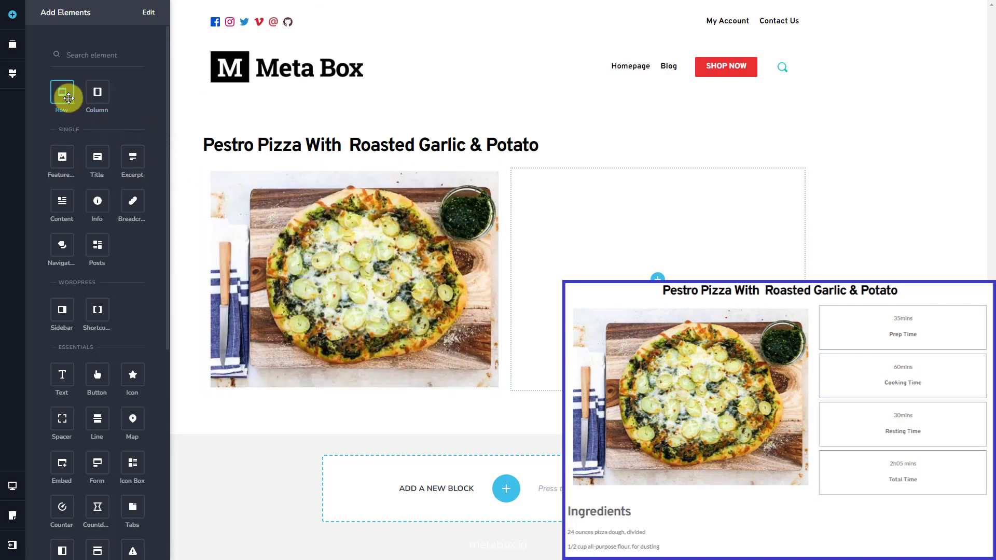
# - Add a row inside the empty column beside the featured image and delete one of that row's two columns
pyautogui.moveTo(68, 98); pyautogui.dragTo(554, 223)
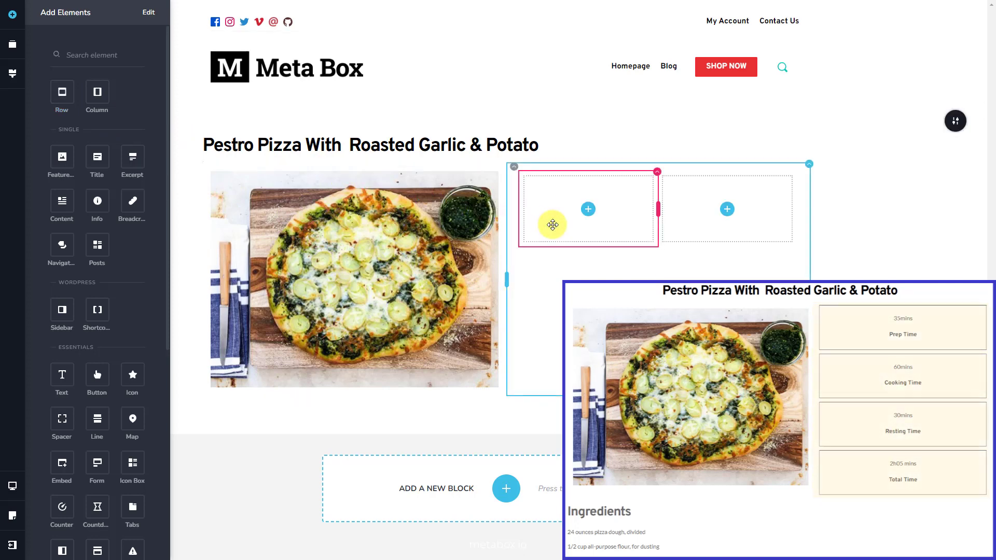
pyautogui.rightClick(552, 225)
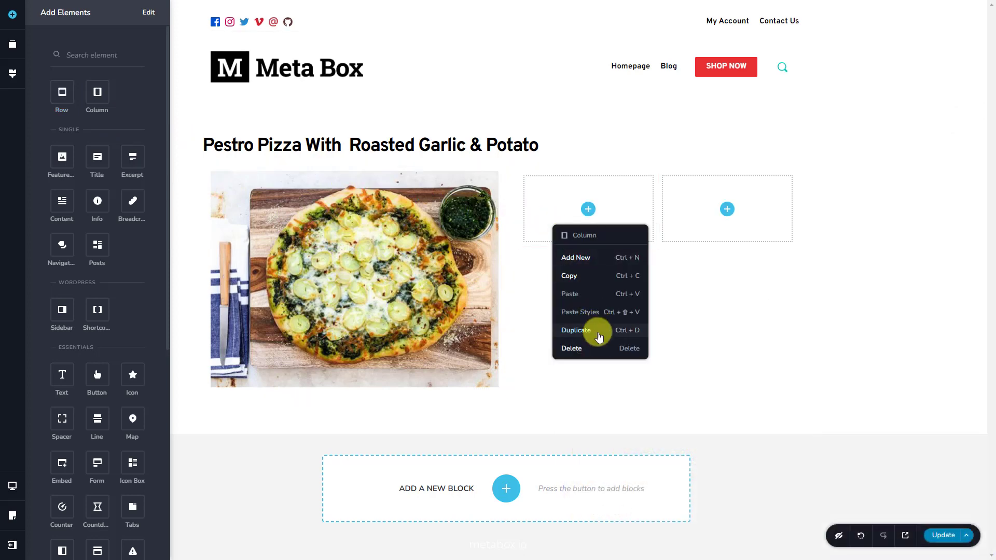
pyautogui.click(572, 348)
# - Add a Text element to the new row and link its content to the Prep Time dynamic field
pyautogui.write('Text')
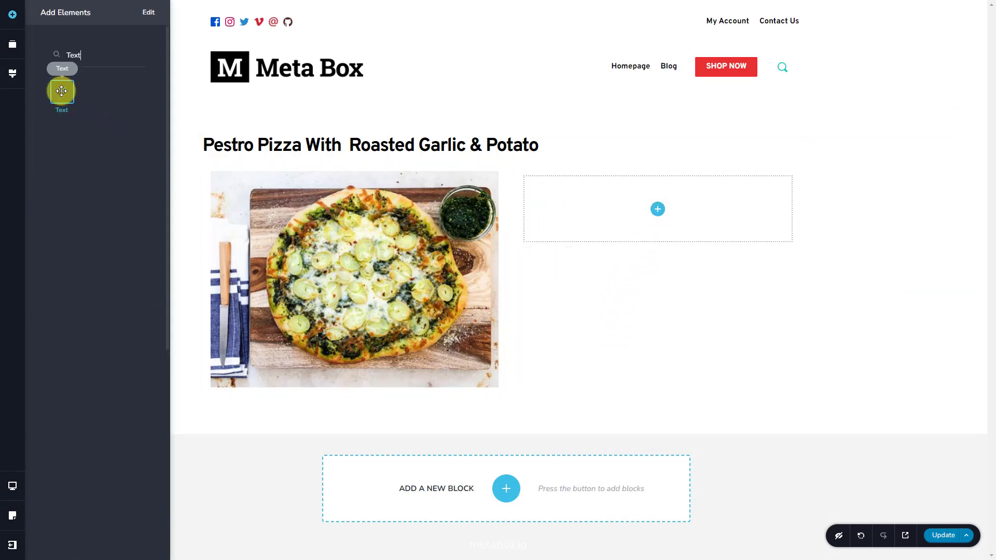
pyautogui.moveTo(61, 91); pyautogui.dragTo(575, 204)
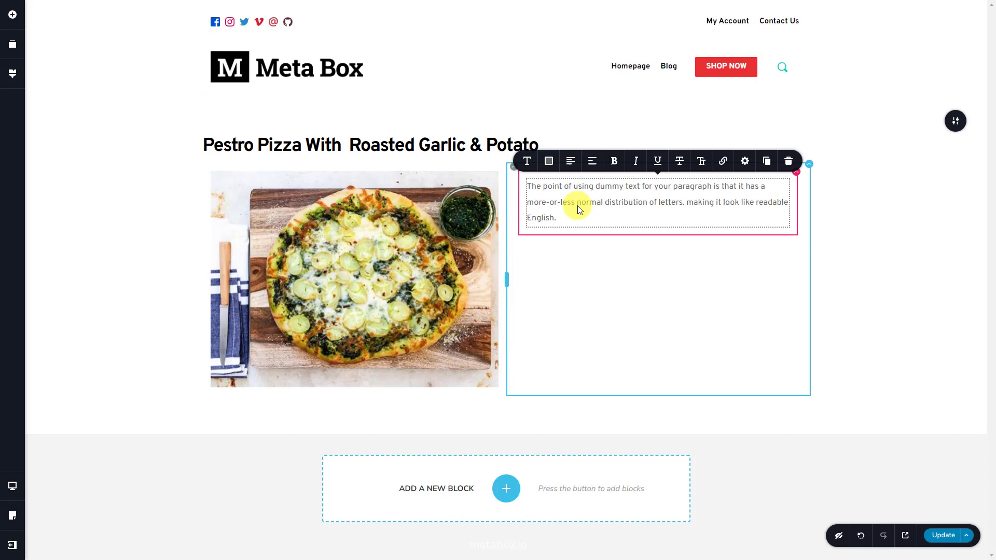
pyautogui.click(526, 161)
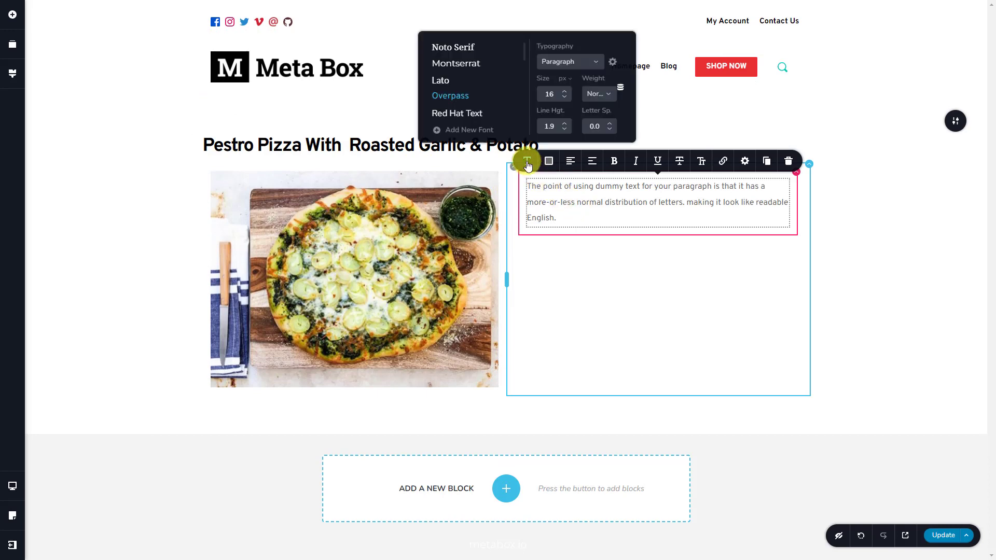
pyautogui.click(620, 90)
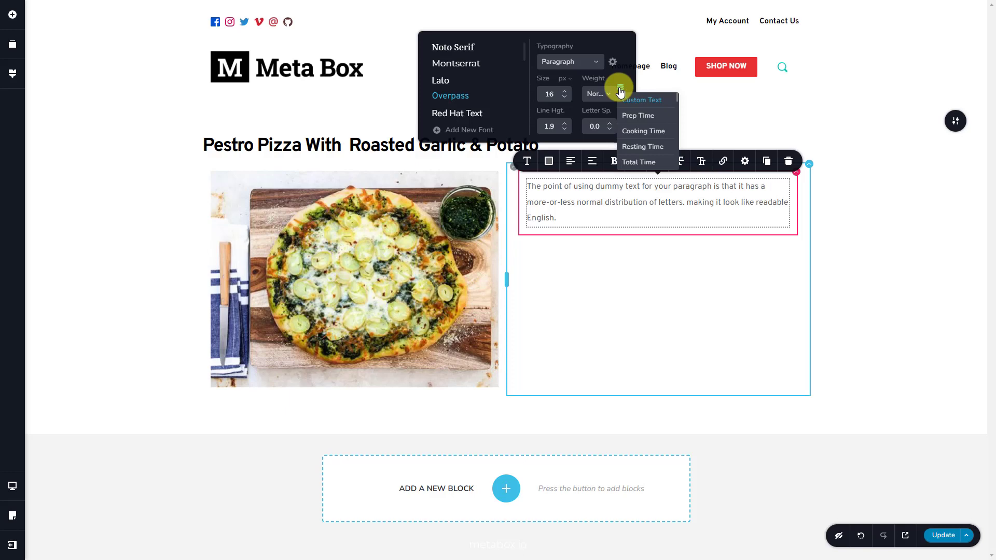
pyautogui.click(668, 116)
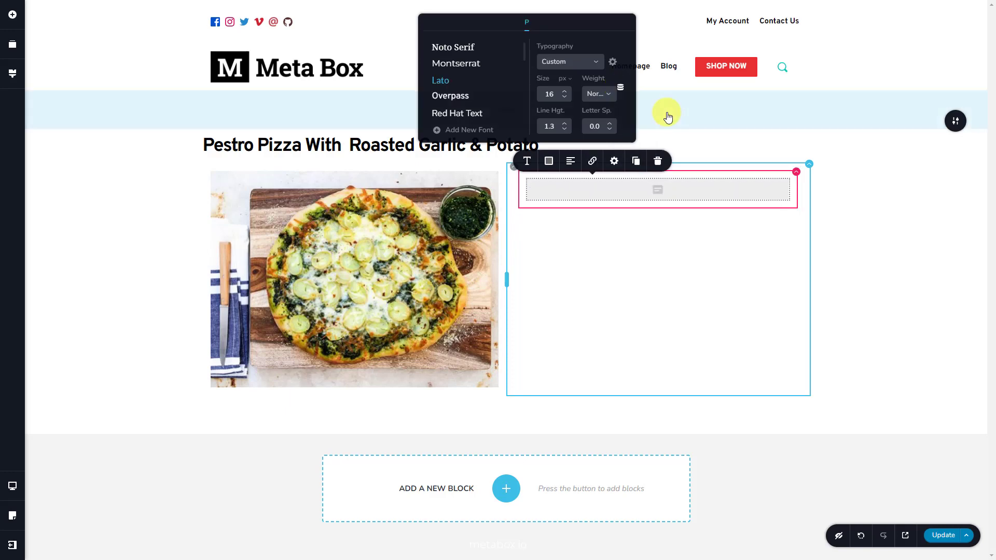
# - Duplicate the Prep Time field text, switch the copy to Custom Text and label it Prep Time
pyautogui.rightClick(651, 180)
pyautogui.click(700, 269)
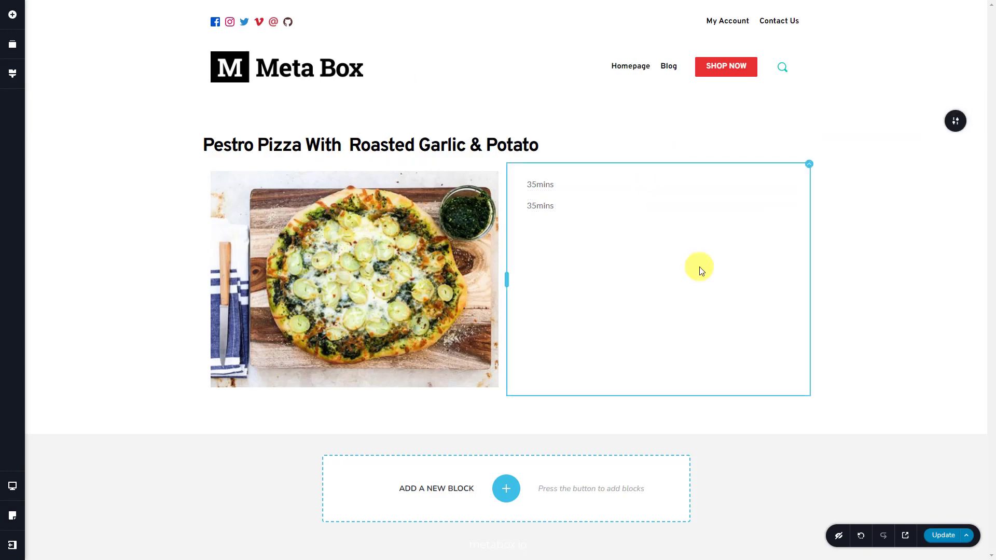
pyautogui.click(611, 205)
pyautogui.click(593, 182)
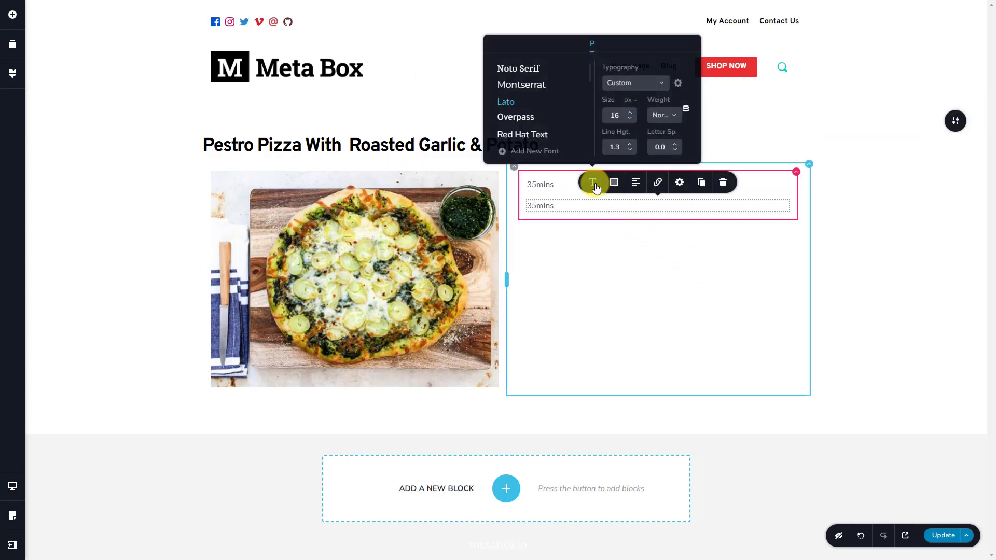
pyautogui.click(685, 109)
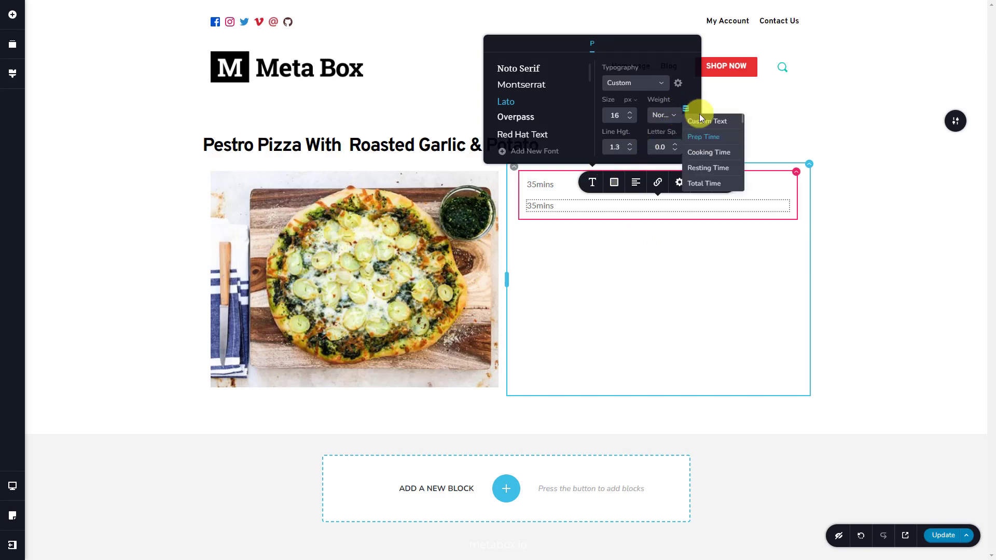
pyautogui.click(731, 127)
pyautogui.click(702, 207)
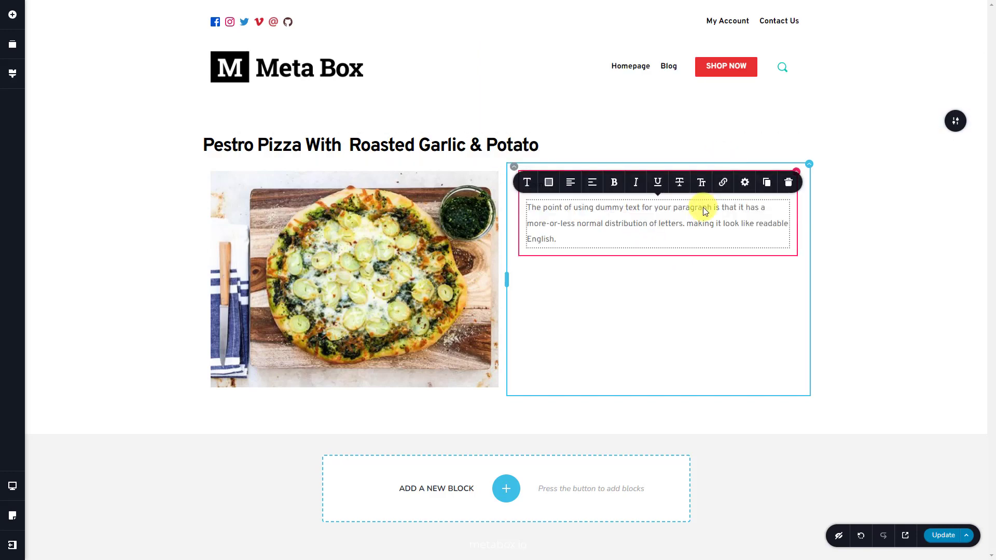
pyautogui.hotkey('ctrl', 'a')
pyautogui.write('Prep Time')
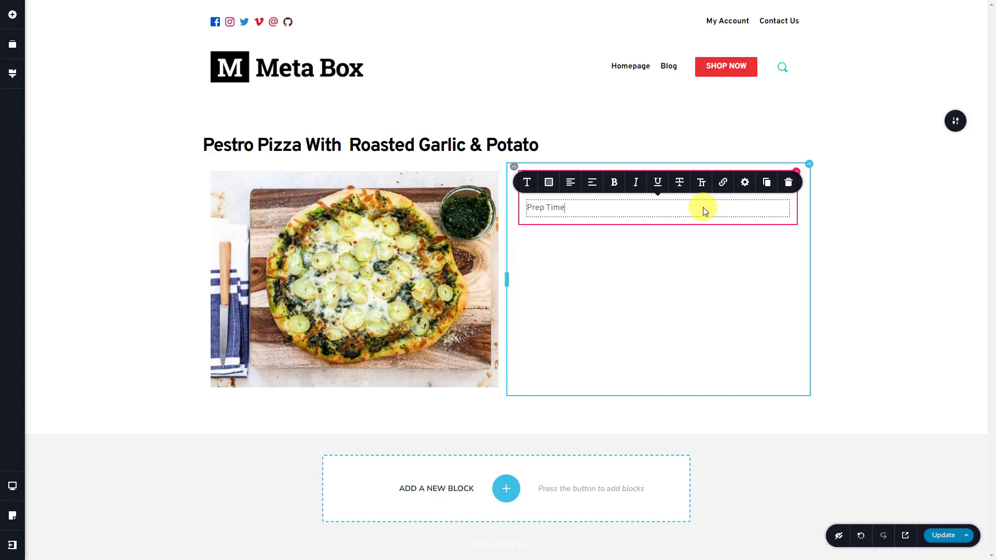
pyautogui.click(709, 235)
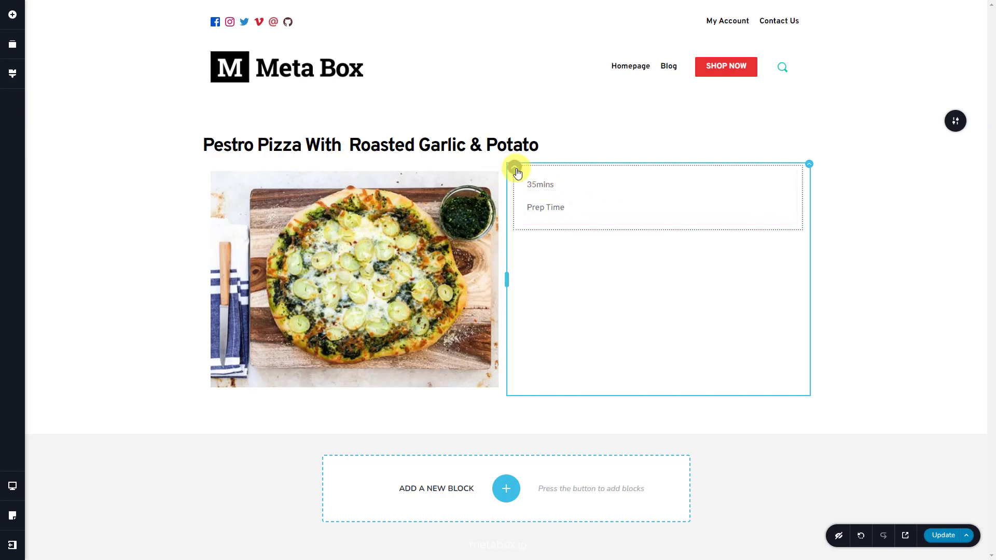
# - Duplicate the Prep Time row, link the copy's value to the Cooking Time field and label it Cooking Time
pyautogui.click(515, 171)
pyautogui.click(550, 192)
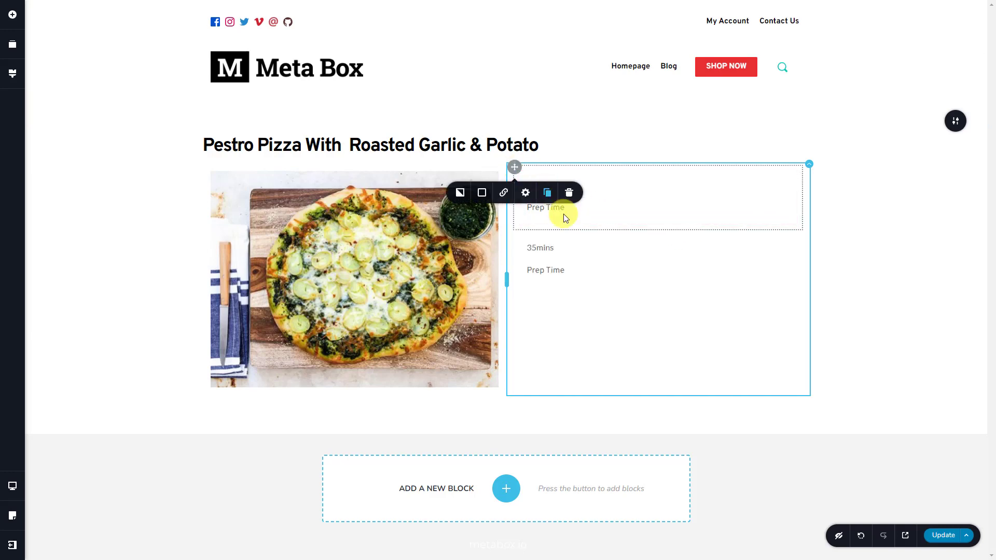
pyautogui.click(585, 247)
pyautogui.click(592, 224)
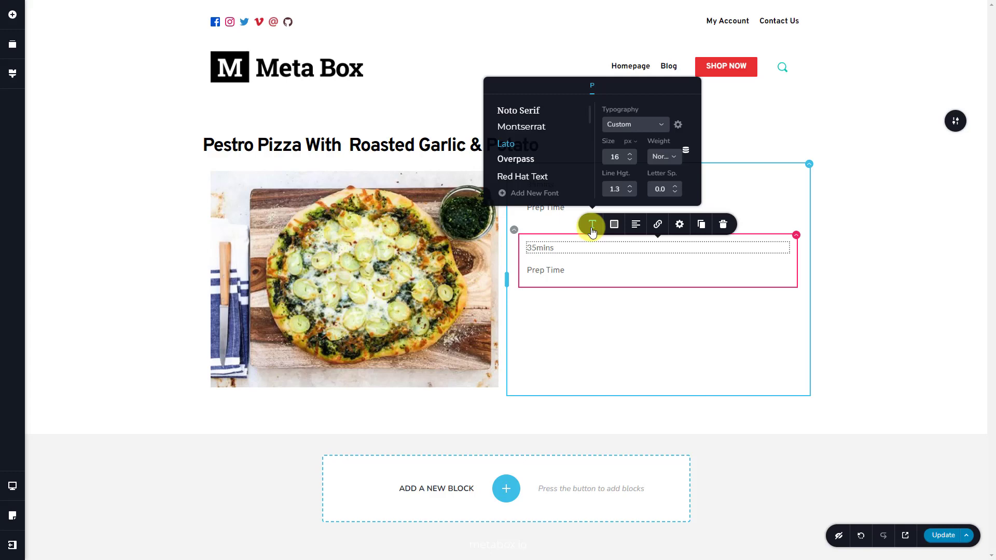
pyautogui.click(685, 151)
pyautogui.click(736, 191)
pyautogui.click(658, 271)
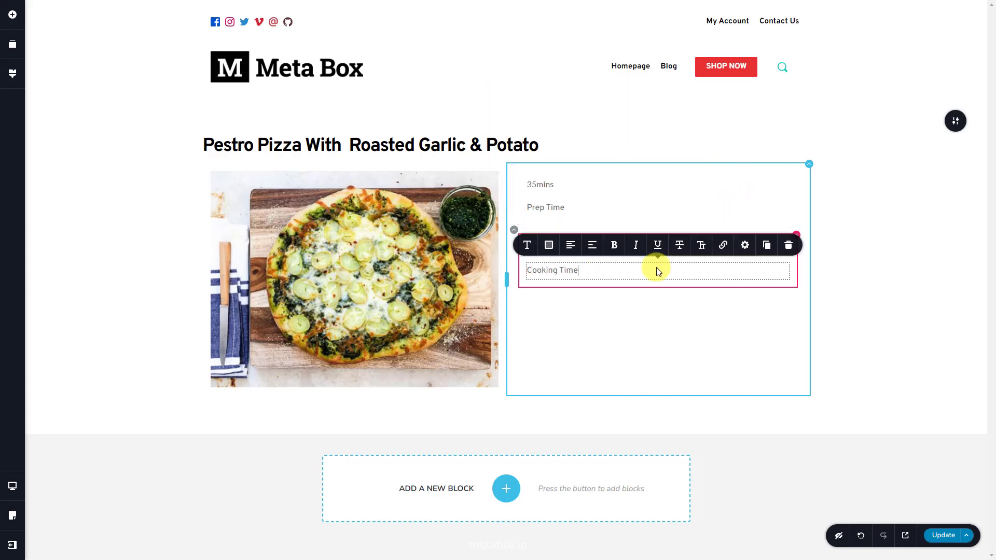
# - Duplicate the Cooking Time row, link the copy's value to the Resting Time field and label it Resting Time
pyautogui.click(514, 229)
pyautogui.click(547, 205)
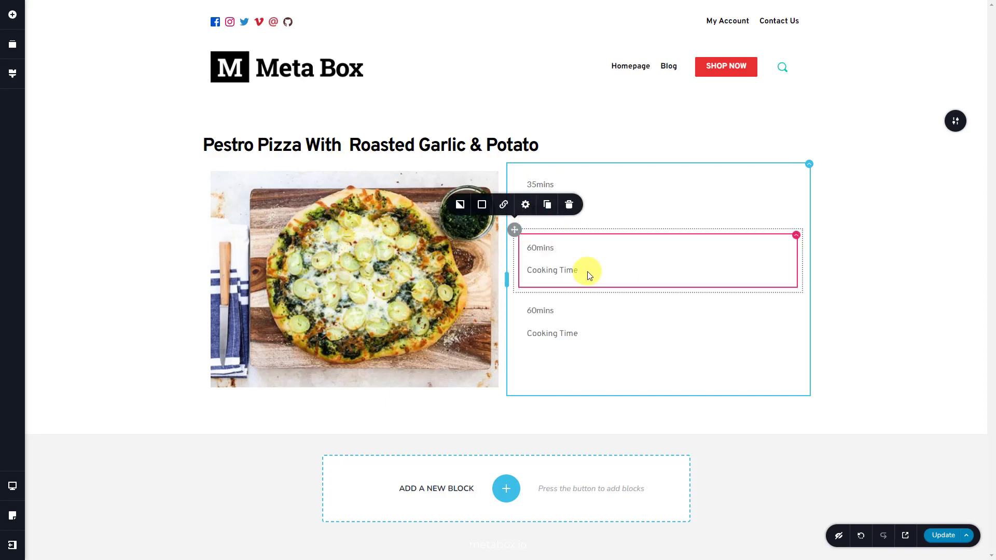
pyautogui.click(597, 306)
pyautogui.click(590, 287)
pyautogui.click(686, 213)
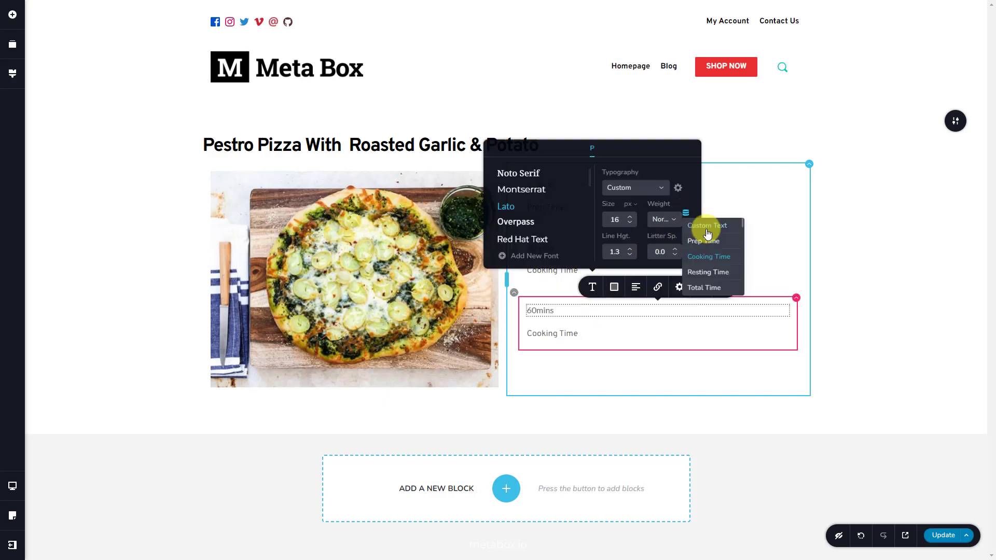
pyautogui.click(736, 272)
pyautogui.click(667, 331)
pyautogui.hotkey('ctrl', 'a')
pyautogui.write('Rest')
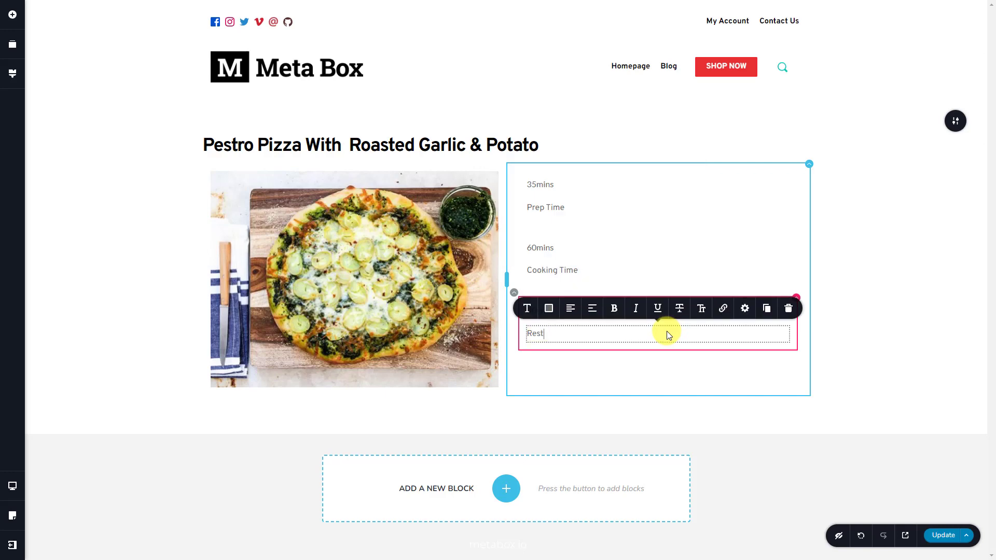
pyautogui.write('ing Time')
# - Duplicate the Resting Time row, link the copy's value to the Total Time field and label it Total Time
pyautogui.click(514, 292)
pyautogui.click(546, 267)
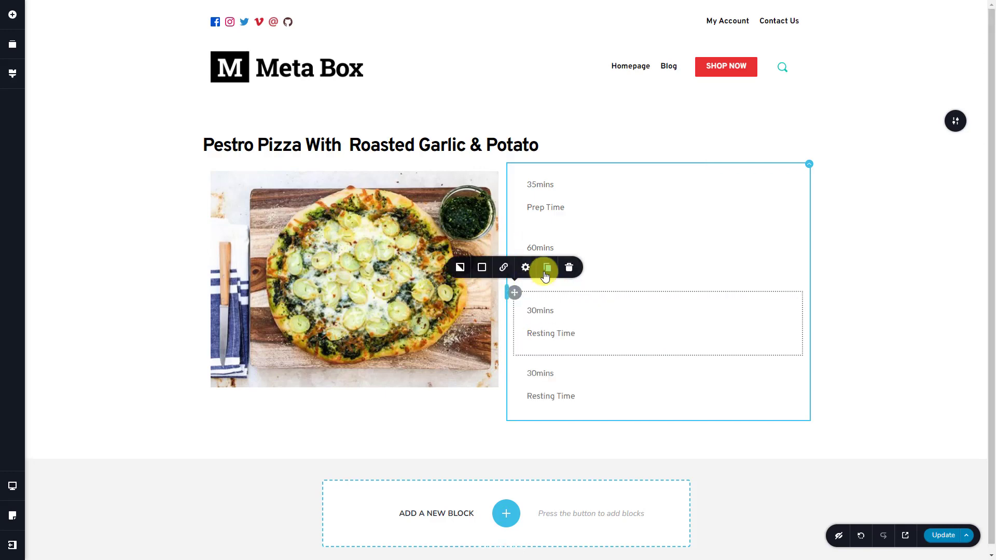
pyautogui.click(632, 373)
pyautogui.click(592, 349)
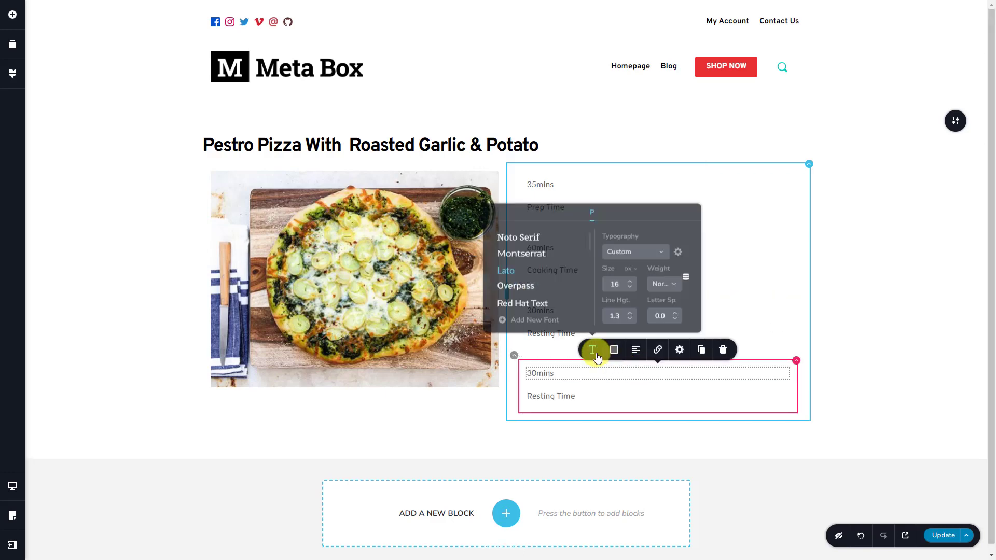
pyautogui.click(686, 279)
pyautogui.click(737, 351)
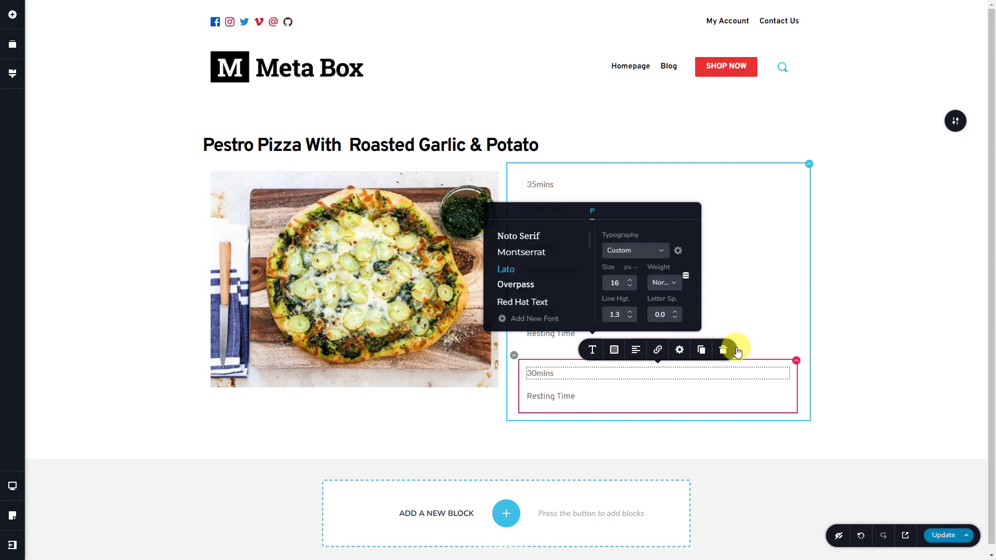
pyautogui.doubleClick(614, 397)
pyautogui.write('Total Time')
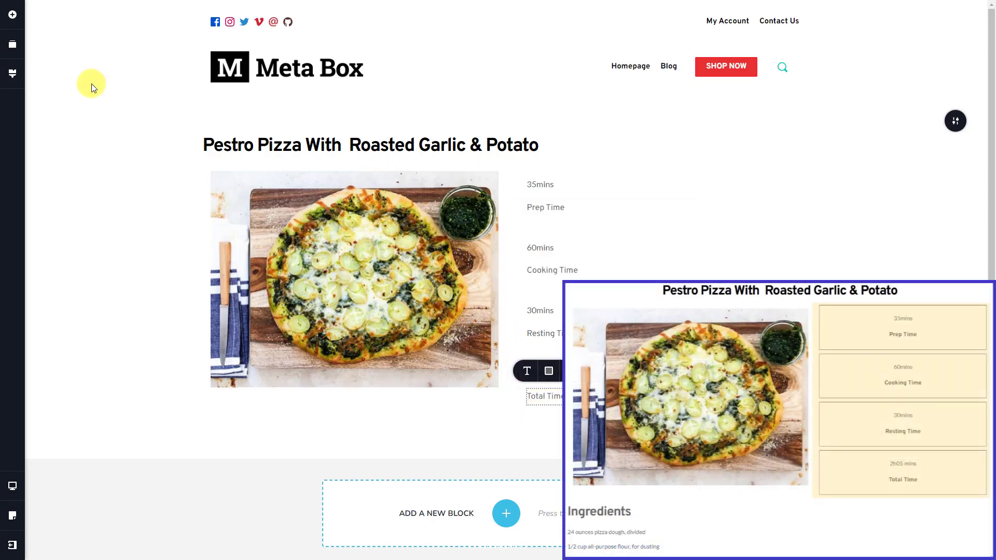
# - Add a Text element below the recipe image, set its typography to Heading 2 and change its text to Ingredients
pyautogui.click(20, 25)
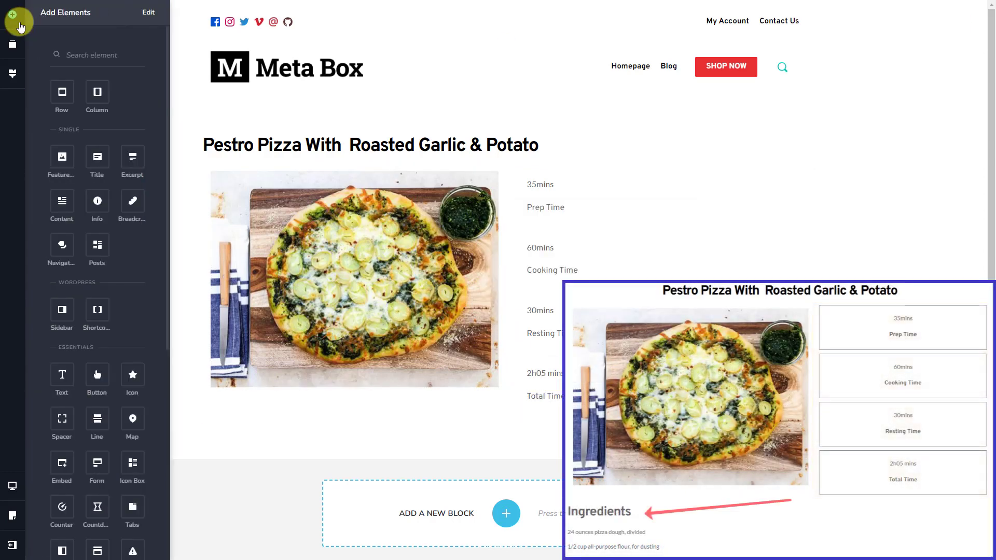
pyautogui.write('Text')
pyautogui.moveTo(62, 92); pyautogui.dragTo(270, 434)
pyautogui.click(269, 434)
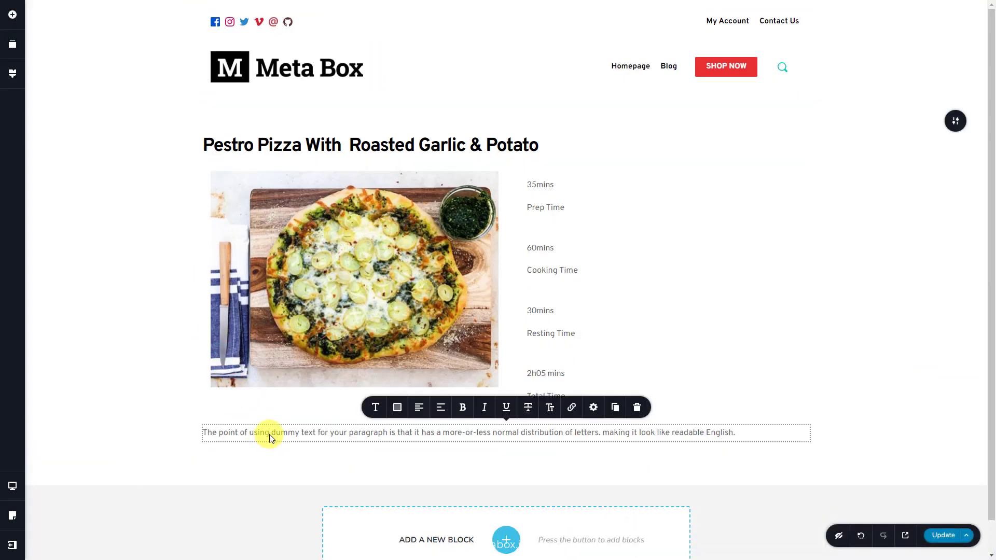
pyautogui.click(374, 407)
pyautogui.click(443, 308)
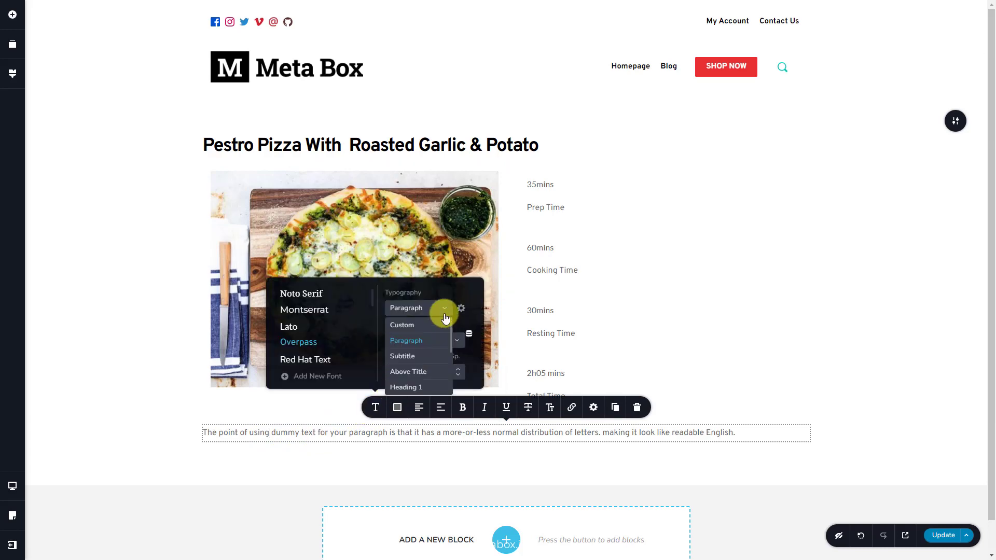
pyautogui.scroll(-2, 425, 347)
pyautogui.click(431, 360)
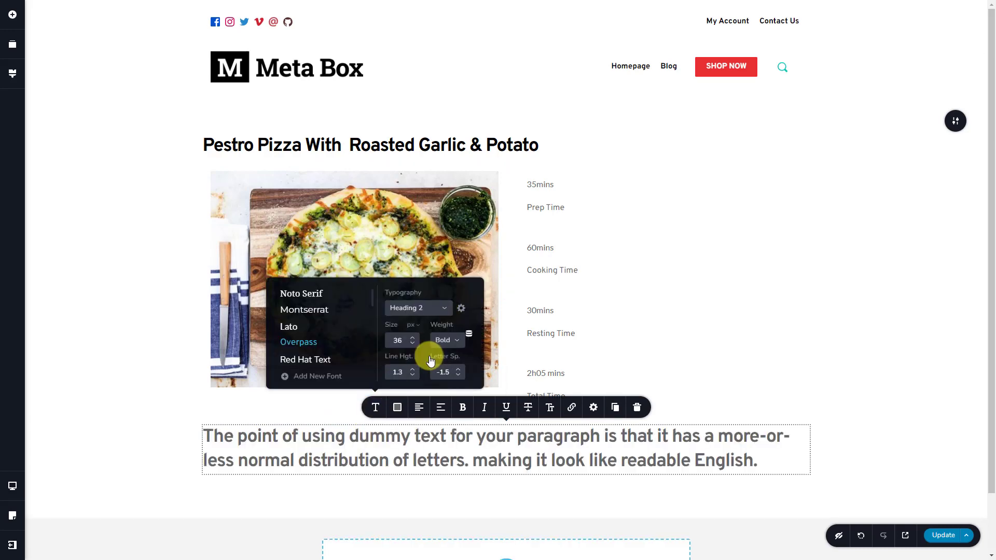
pyautogui.hotkey('ctrl', 'a')
pyautogui.write('Ingr')
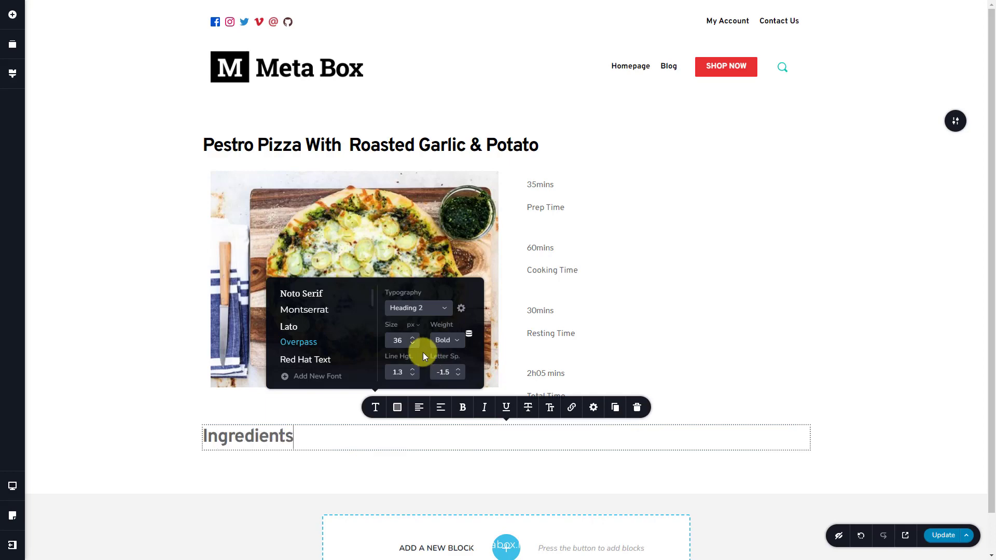
# - Add a Text element under the Ingredients heading and link its content to the Ingredients dynamic field
pyautogui.click(18, 21)
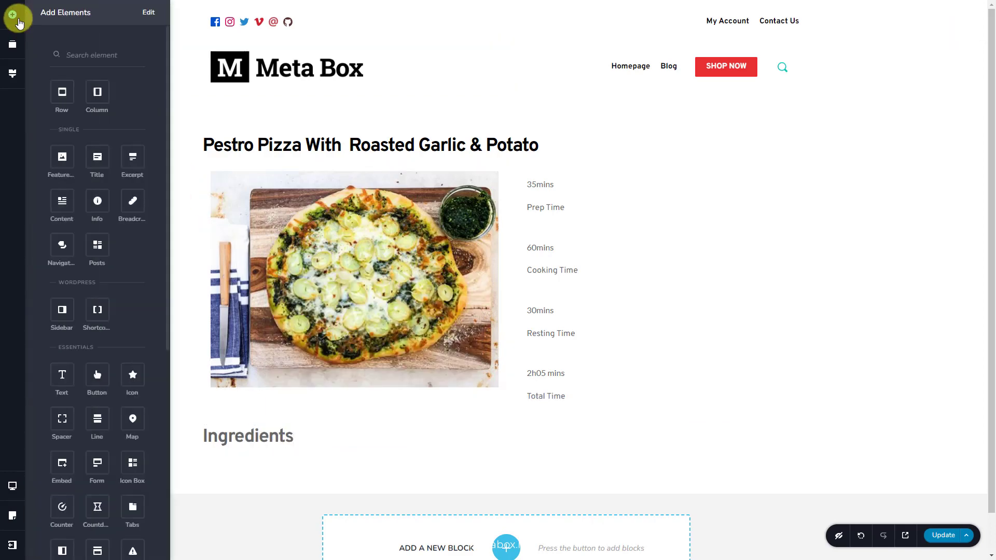
pyautogui.write('Text')
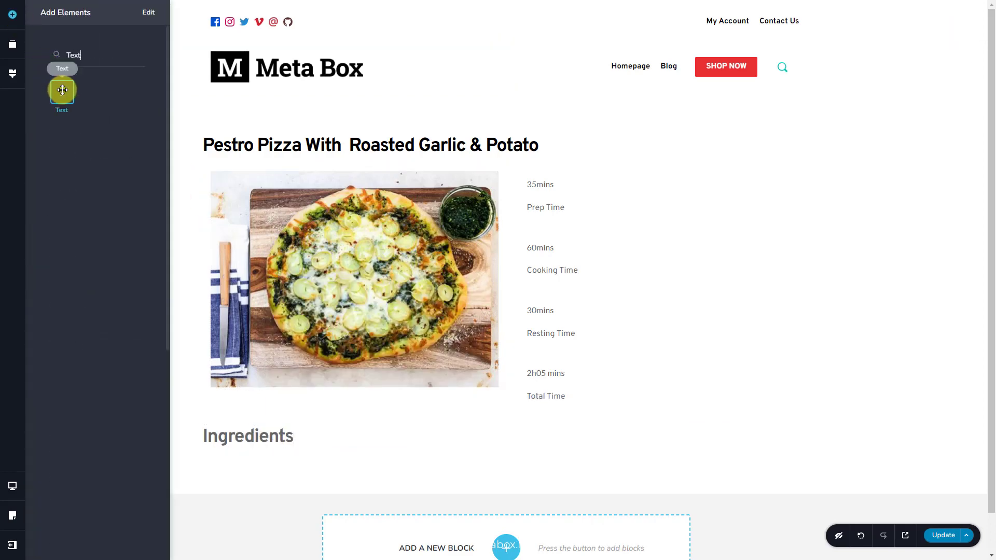
pyautogui.moveTo(62, 90); pyautogui.dragTo(322, 468)
pyautogui.click(322, 467)
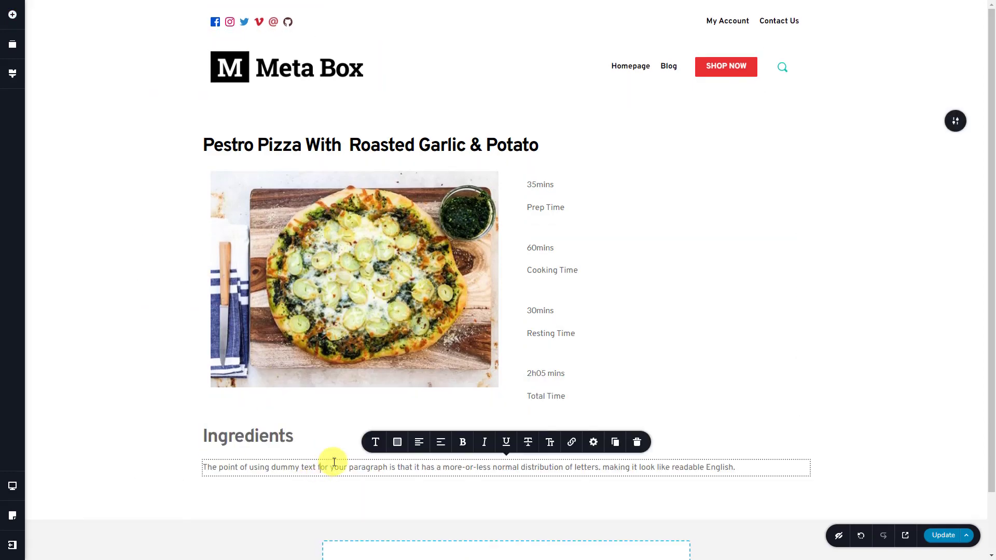
pyautogui.click(375, 444)
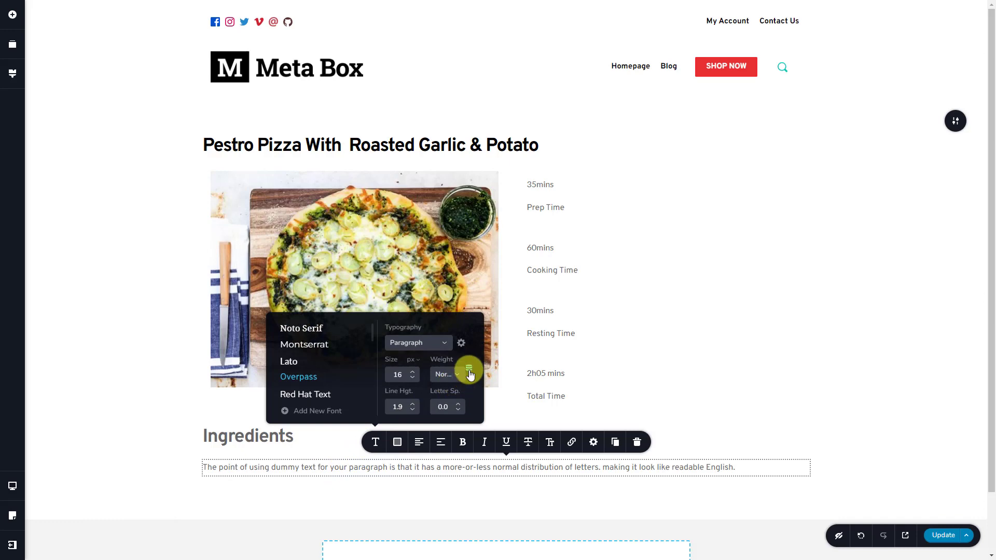
pyautogui.click(469, 373)
pyautogui.scroll(-2, 505, 410)
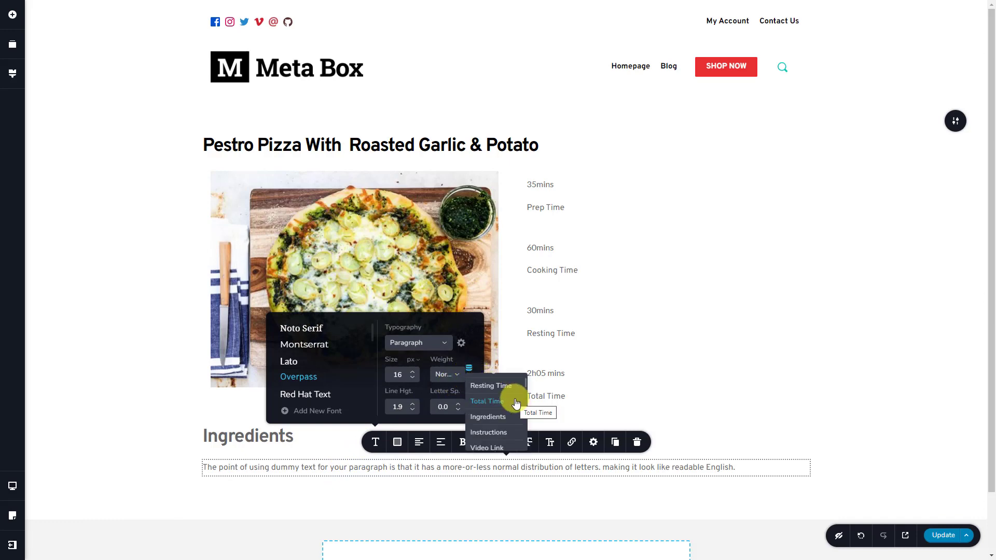
pyautogui.click(519, 418)
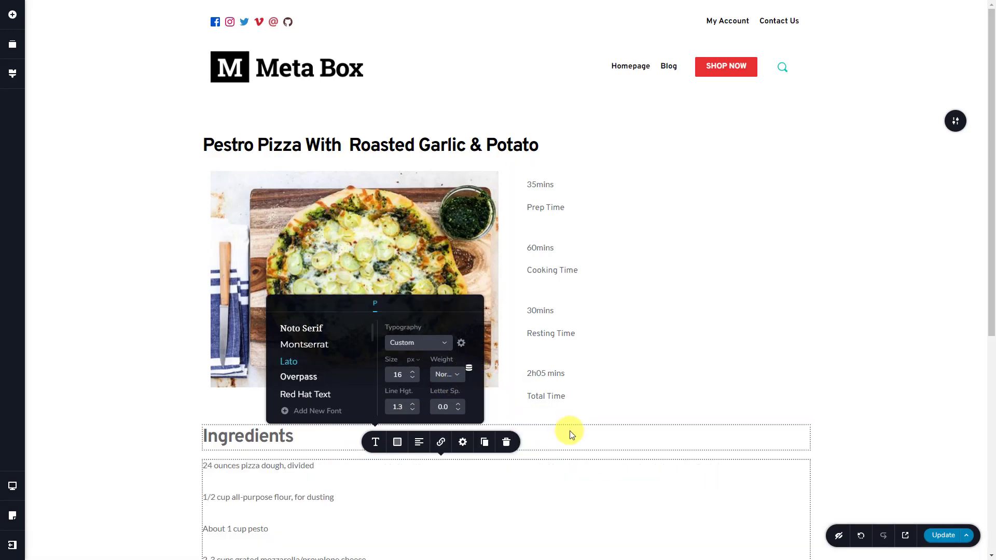
# - Add a Text element below the ingredients list, style it as Heading 2 and replace its text with Instructions
pyautogui.scroll(-5, 571, 432)
pyautogui.scroll(-1, 571, 431)
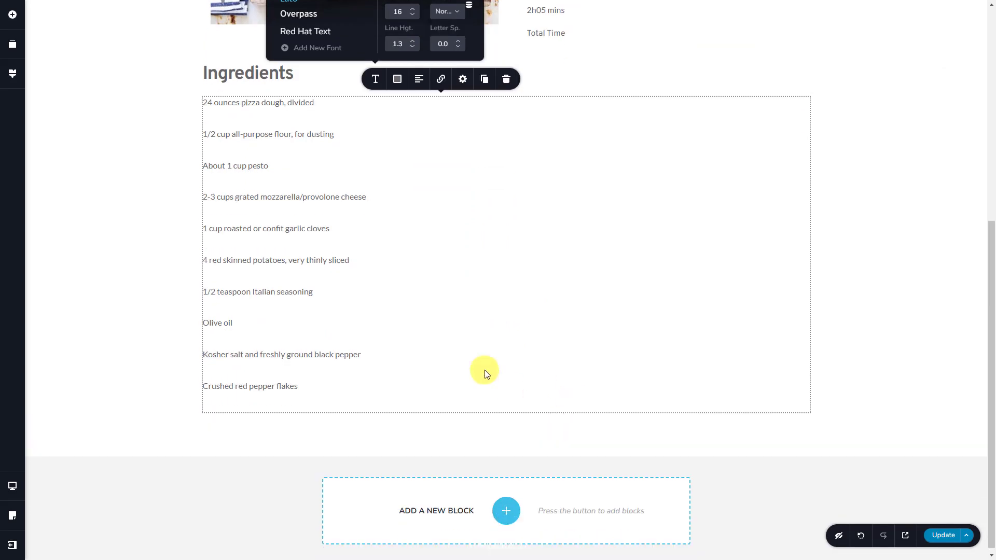
pyautogui.click(17, 23)
pyautogui.write('Text')
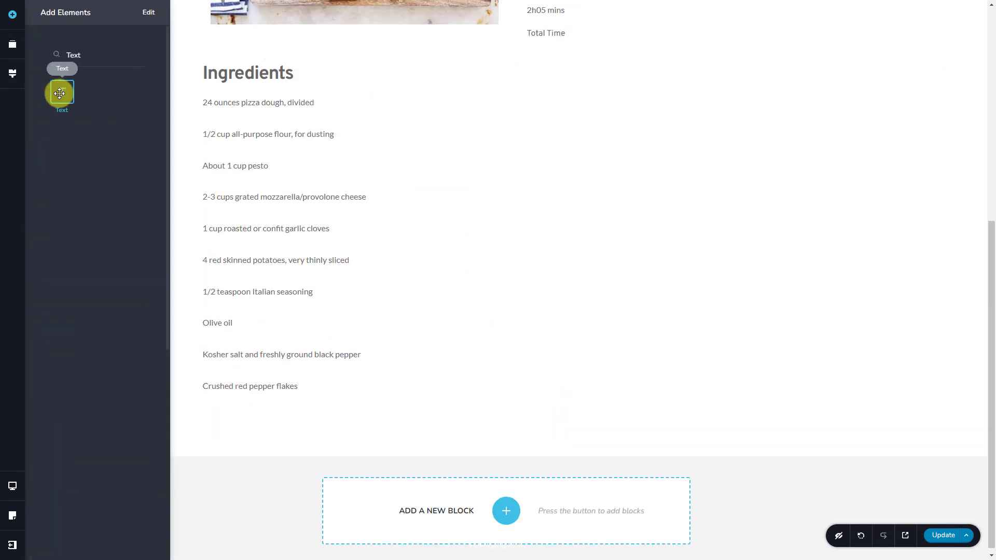
pyautogui.moveTo(59, 93); pyautogui.dragTo(275, 423)
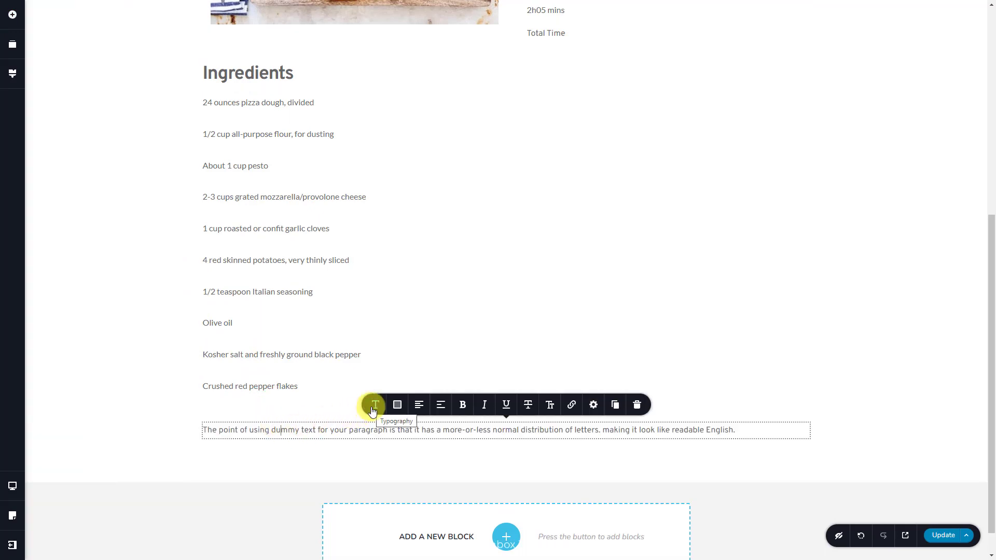
pyautogui.click(375, 404)
pyautogui.click(434, 311)
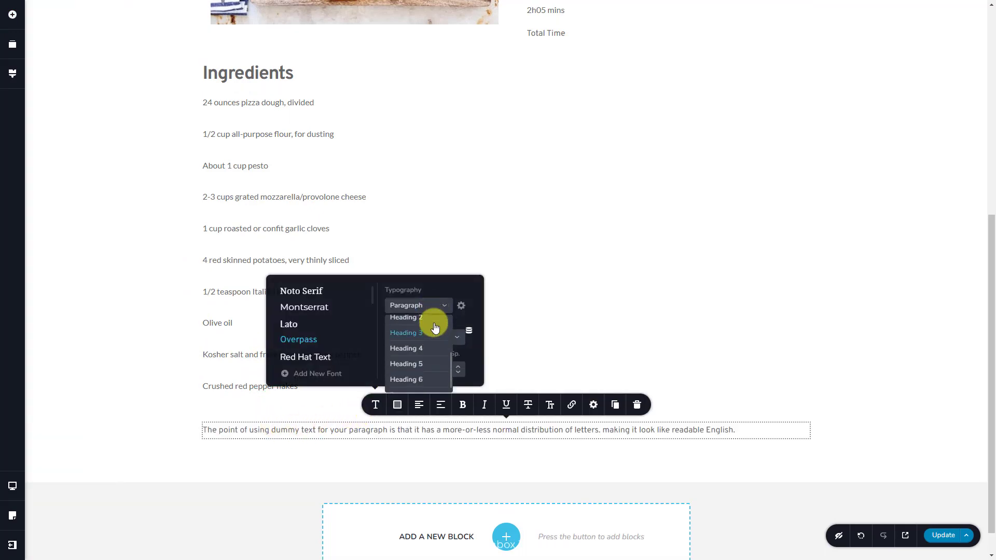
pyautogui.click(435, 324)
pyautogui.hotkey('ctrl', 'a')
pyautogui.press('BackSpace')
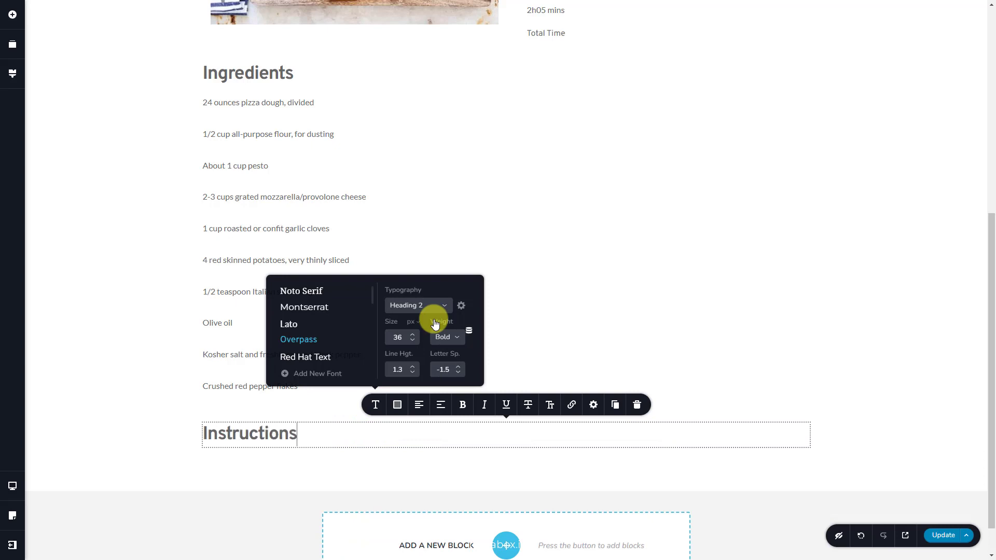
# - Add a Text element under the Instructions heading and link its content to the Instructions dynamic field
pyautogui.click(13, 16)
pyautogui.write('Tex')
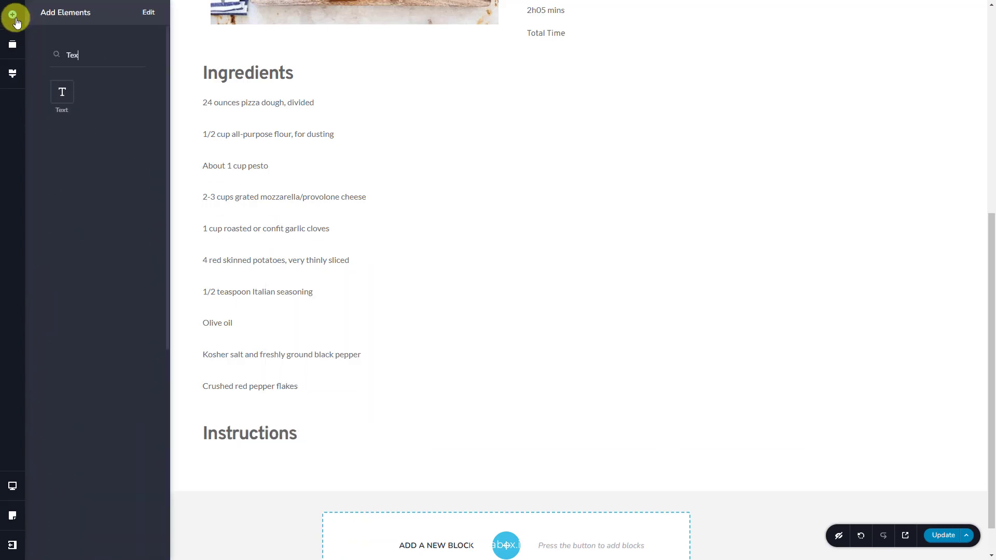
pyautogui.write('t')
pyautogui.moveTo(58, 95); pyautogui.dragTo(309, 454)
pyautogui.click(374, 440)
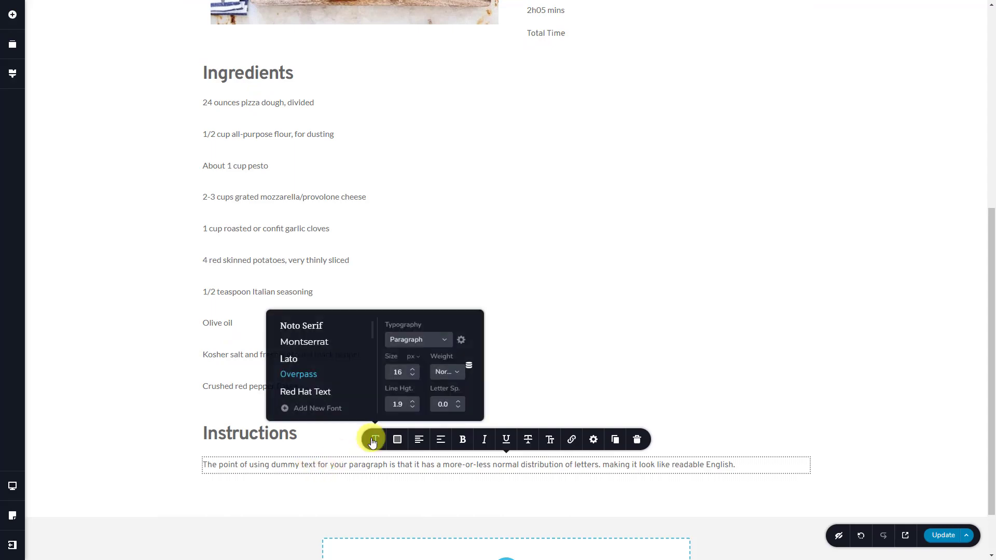
pyautogui.click(469, 369)
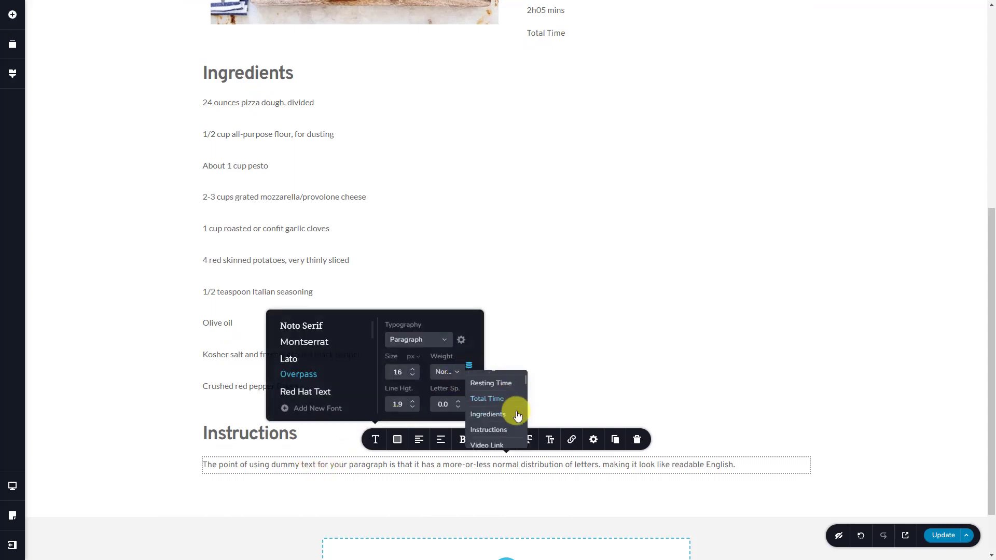
pyautogui.click(513, 426)
# - Add a Text element below the last instruction step, set it to Heading 2 and change its text to Video
pyautogui.scroll(-10, 584, 449)
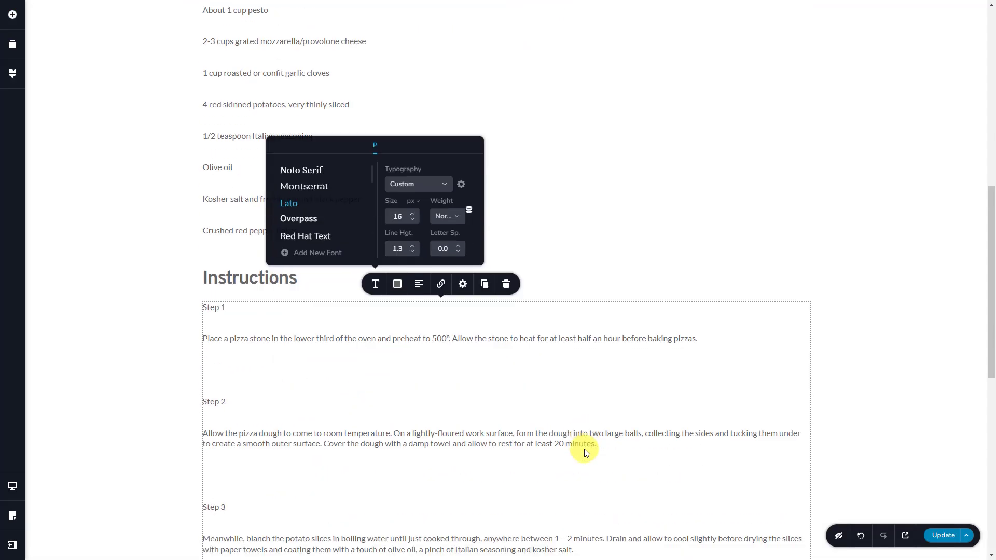
pyautogui.scroll(-3, 588, 451)
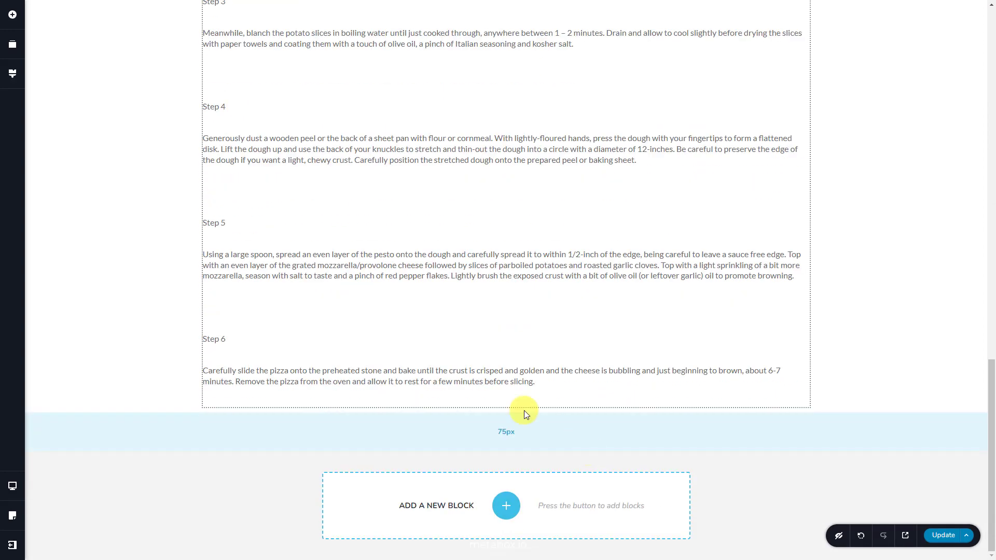
pyautogui.click(12, 21)
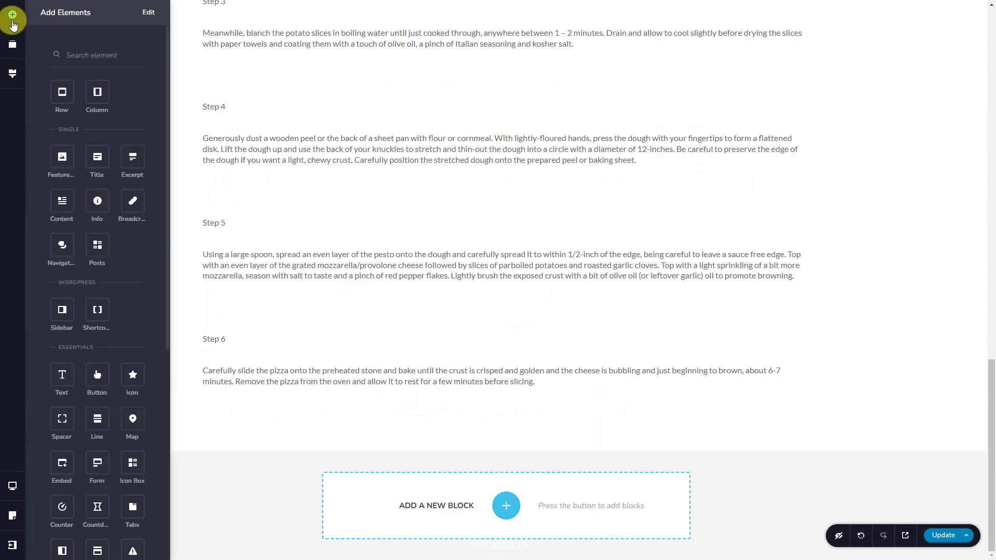
pyautogui.write('Text')
pyautogui.moveTo(61, 92); pyautogui.dragTo(254, 371)
pyautogui.click(286, 422)
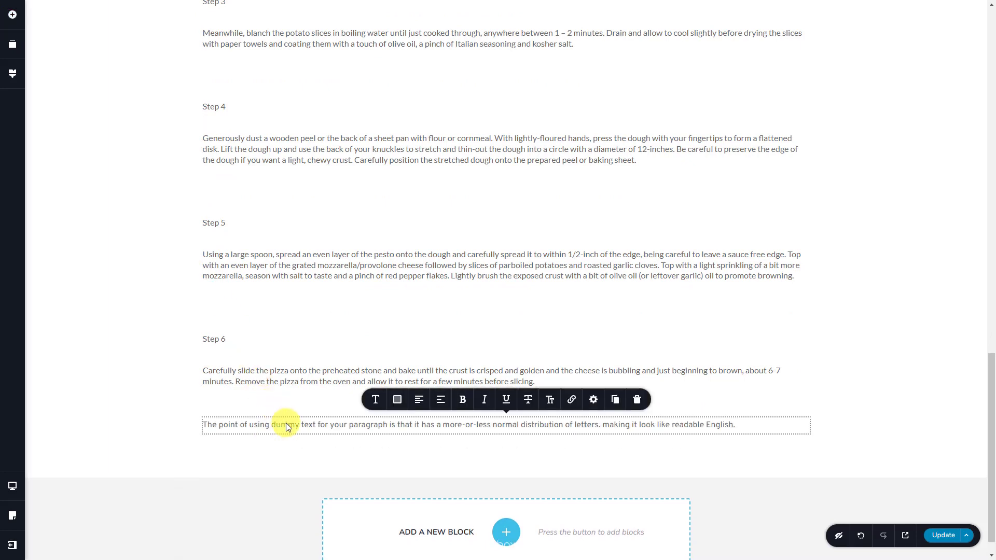
pyautogui.click(374, 404)
pyautogui.click(426, 301)
pyautogui.scroll(-2, 435, 337)
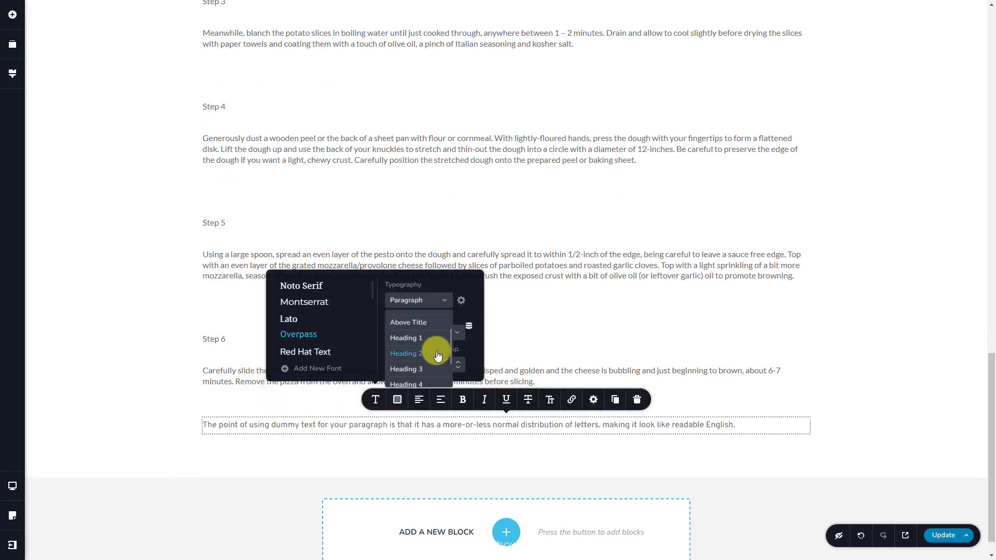
pyautogui.click(435, 350)
pyautogui.hotkey('ctrl', 'a')
pyautogui.write('Vid')
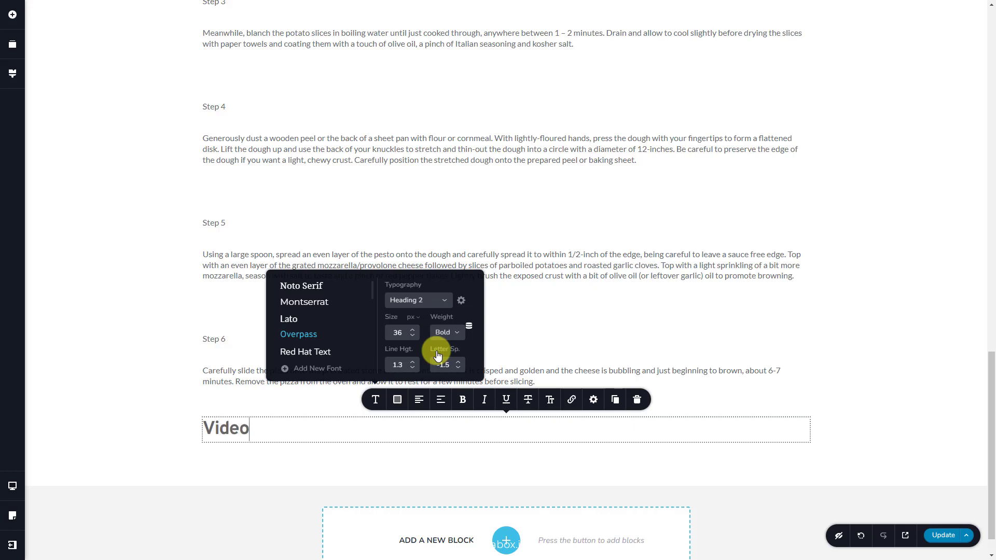
# - Add a Video element under the Video heading and link its source to the Video Link dynamic field
pyautogui.click(14, 18)
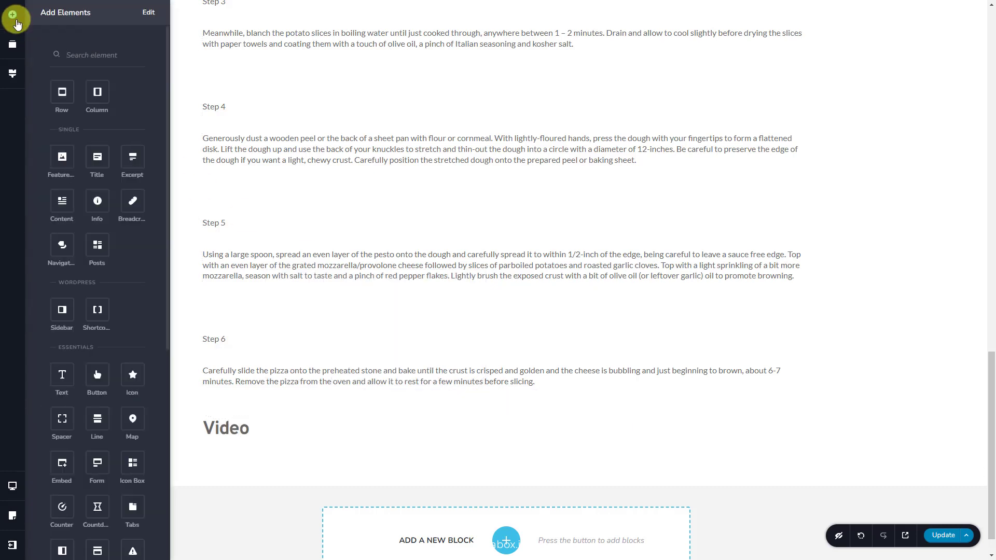
pyautogui.write('Video')
pyautogui.moveTo(61, 92); pyautogui.dragTo(340, 437)
pyautogui.scroll(-7, 341, 438)
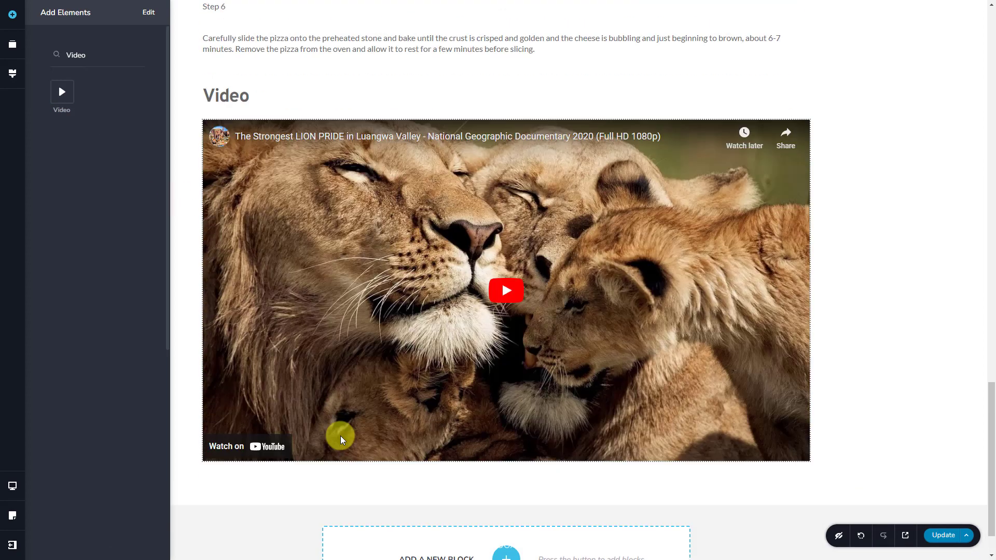
pyautogui.click(349, 395)
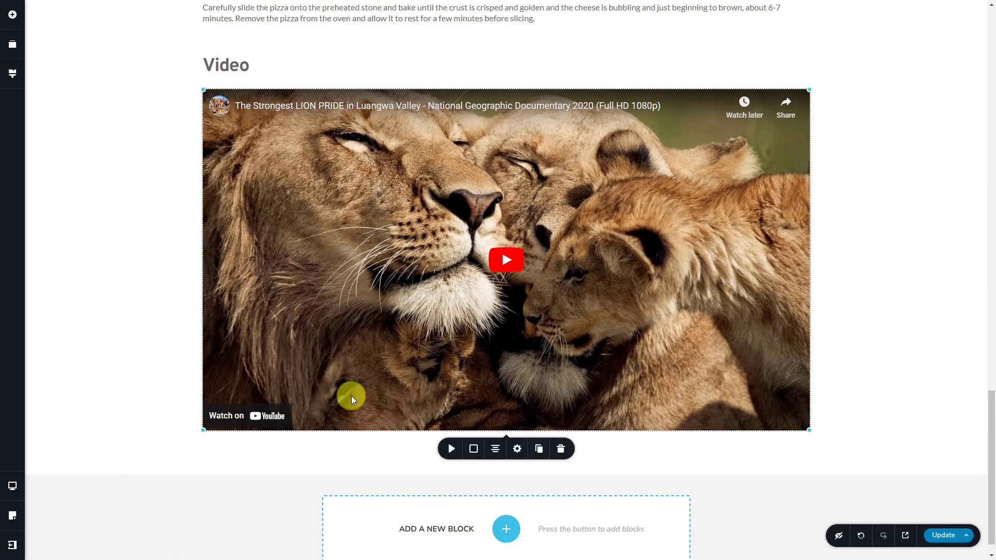
pyautogui.click(449, 450)
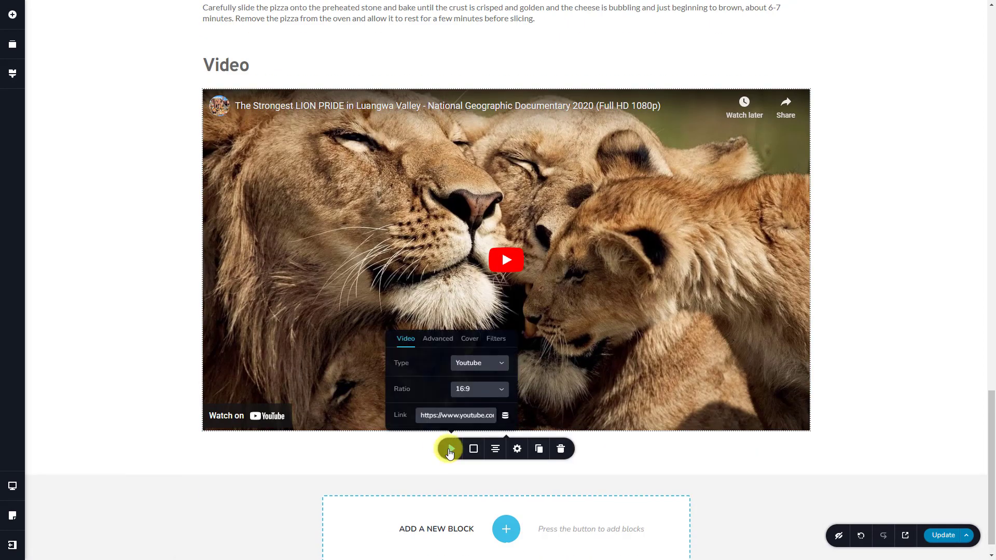
pyautogui.click(505, 419)
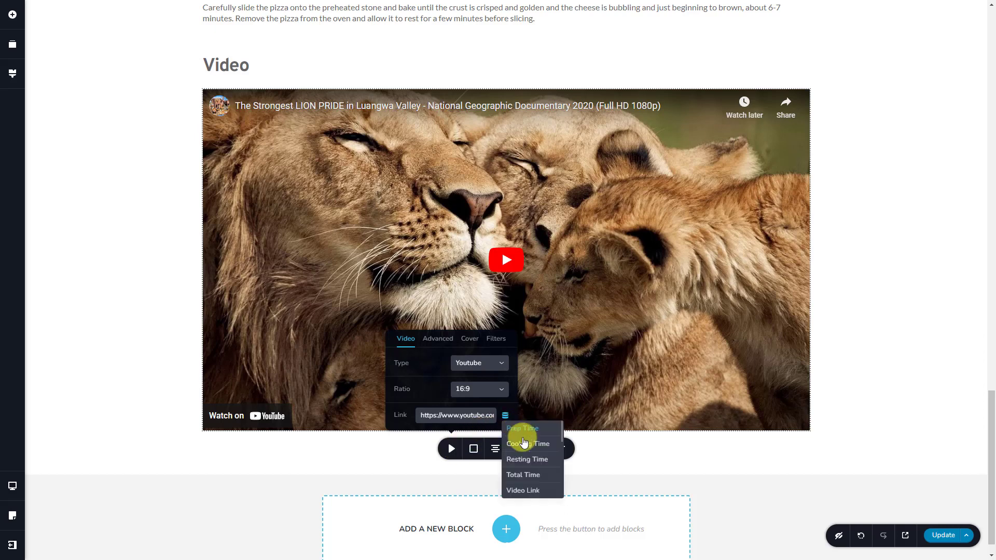
pyautogui.click(553, 489)
# - Add a Text element below the video, style it as Heading 2 and replace its text with Notes
pyautogui.click(13, 14)
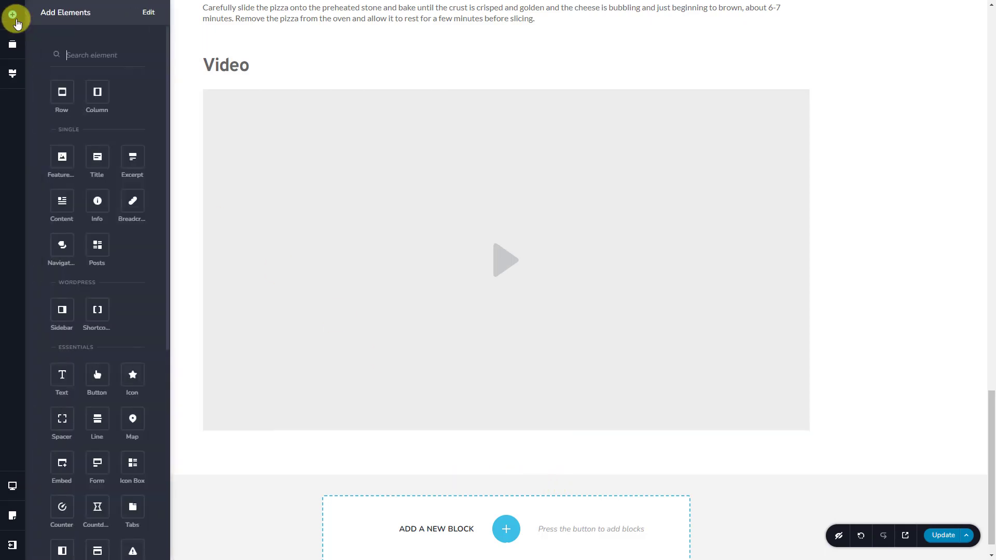
pyautogui.write('Text')
pyautogui.moveTo(59, 91); pyautogui.dragTo(229, 425)
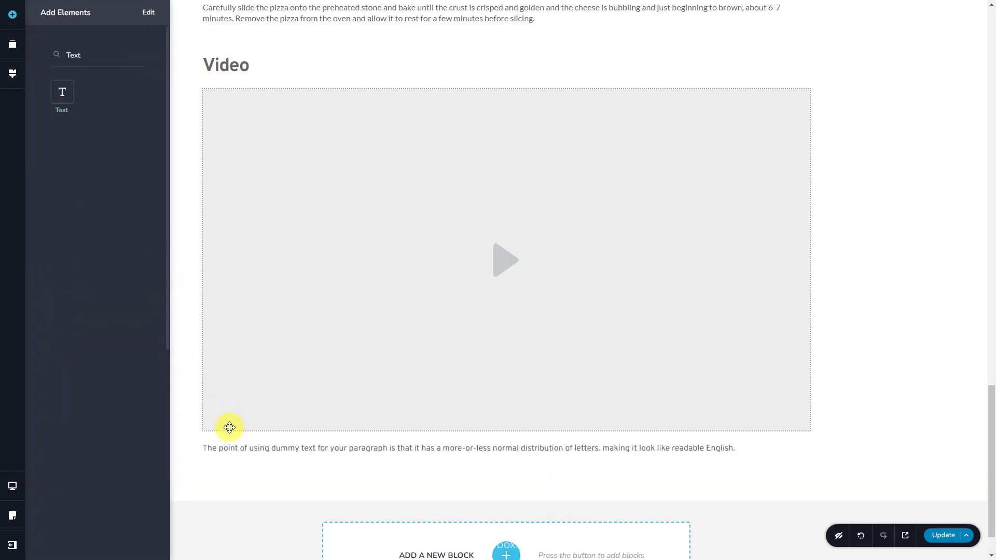
pyautogui.click(374, 423)
pyautogui.click(415, 323)
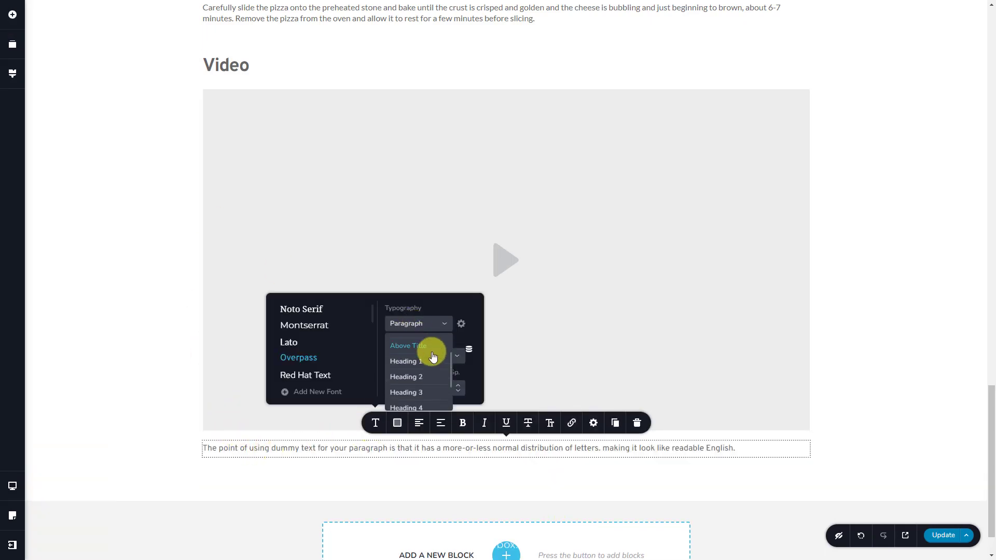
pyautogui.click(430, 375)
pyautogui.write('Notes')
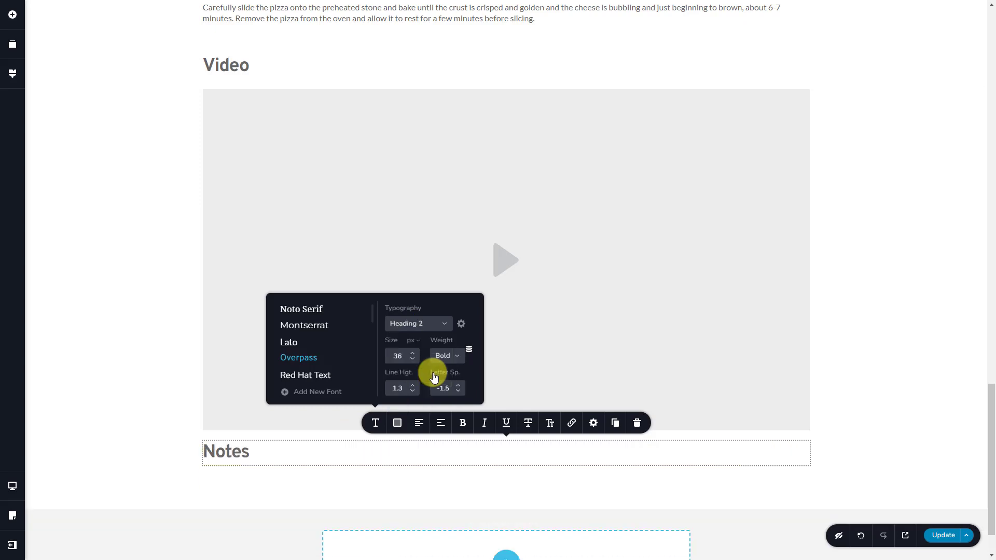
# - Add a Text element under the Notes heading and link its content to the Notes dynamic field
pyautogui.click(12, 14)
pyautogui.write('Te')
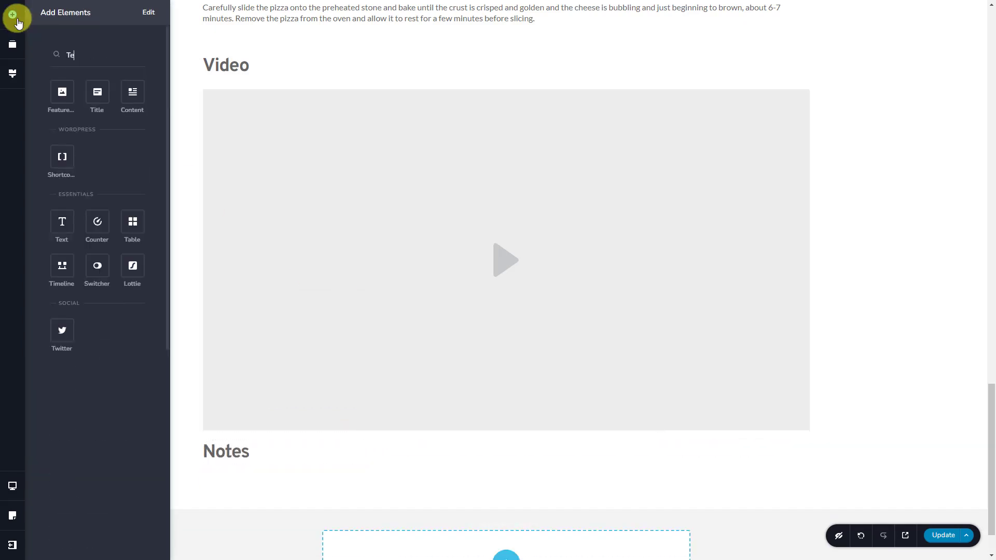
pyautogui.write('xt')
pyautogui.moveTo(62, 92); pyautogui.dragTo(270, 470)
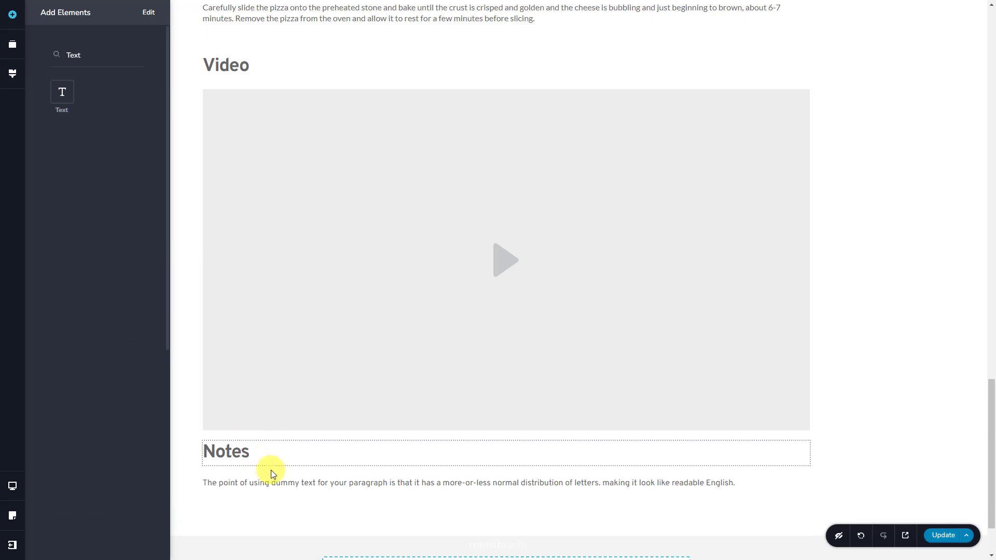
pyautogui.click(375, 458)
pyautogui.click(470, 388)
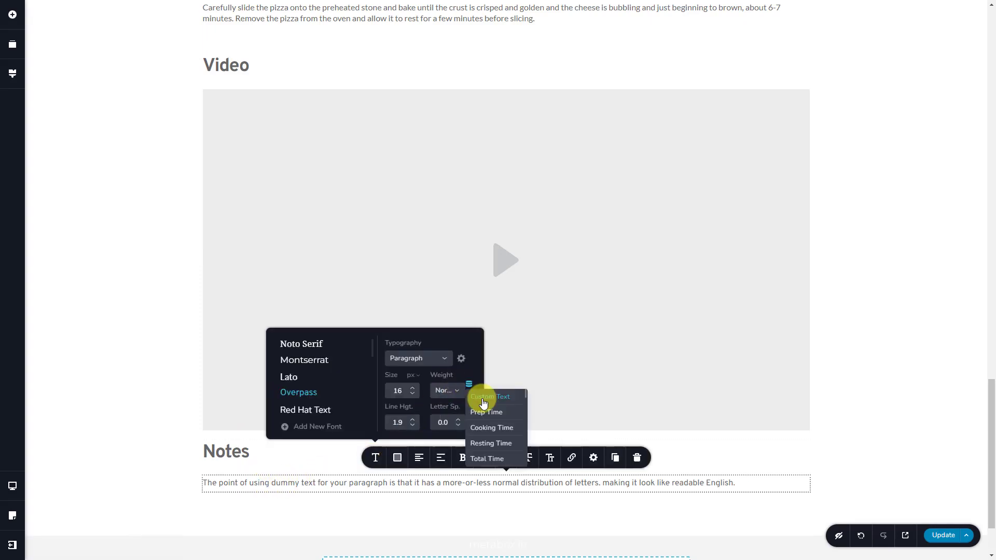
pyautogui.click(512, 437)
pyautogui.scroll(-5, 545, 445)
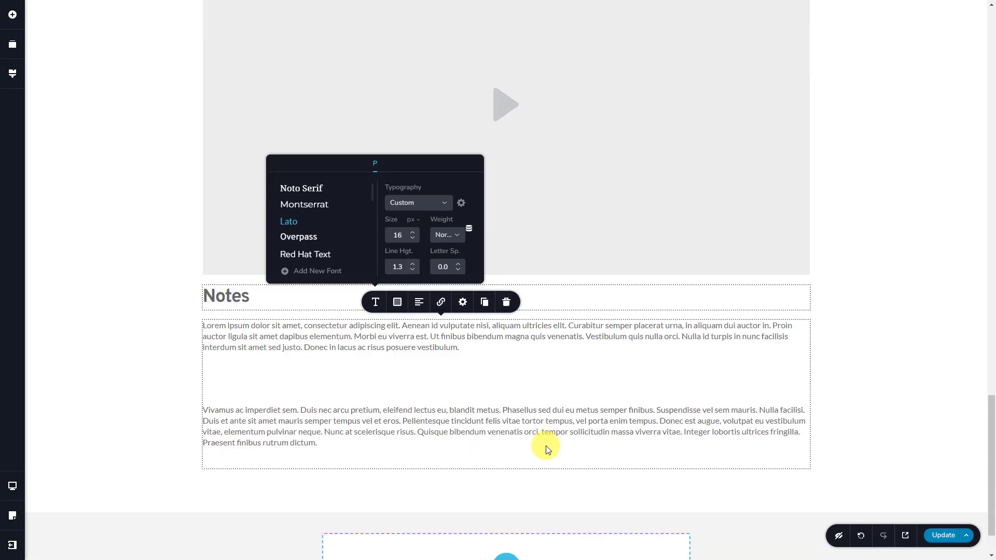
# - Add a Text element below the notes content, set it to Heading 2 and change its text to Nutrition
pyautogui.click(15, 20)
pyautogui.write('Text')
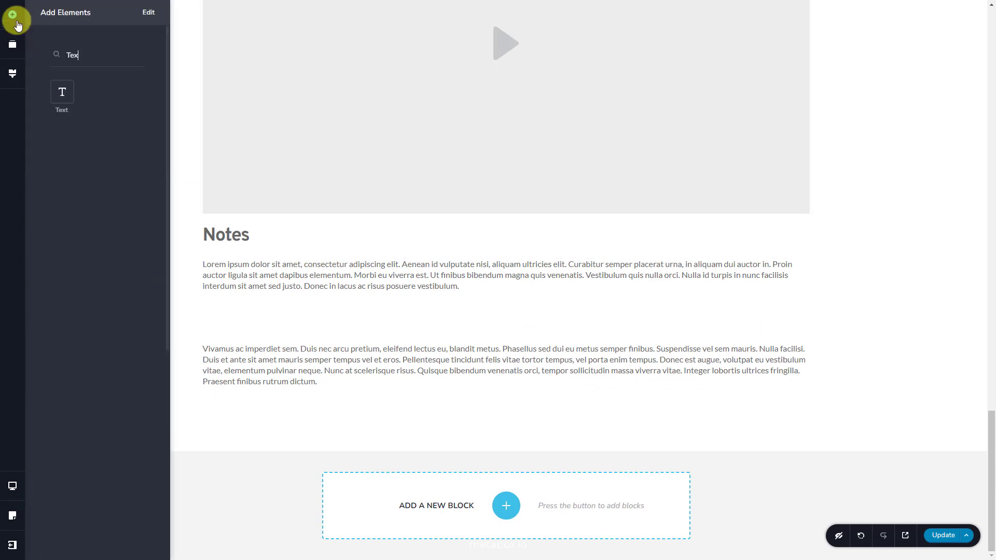
pyautogui.moveTo(62, 92); pyautogui.dragTo(285, 397)
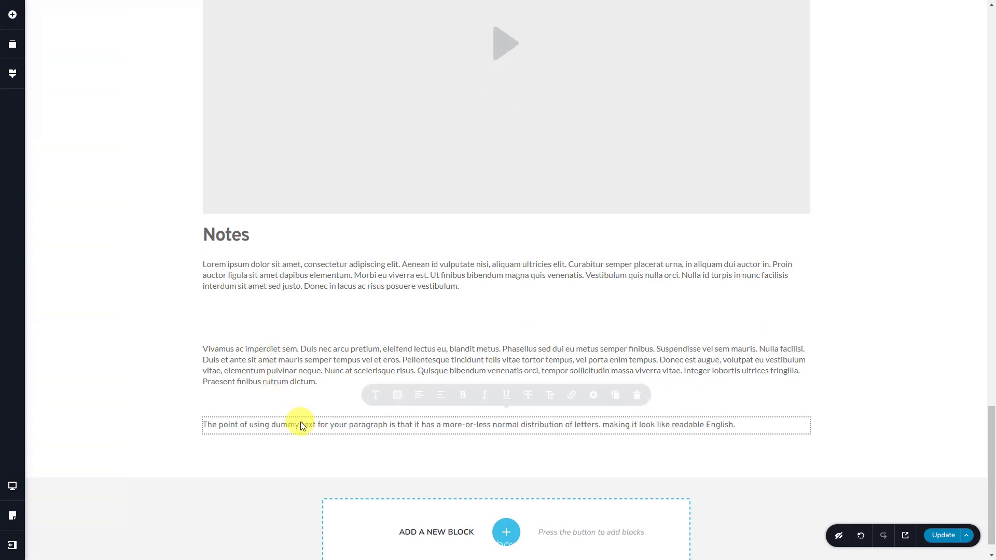
pyautogui.click(374, 399)
pyautogui.click(418, 299)
pyautogui.click(409, 353)
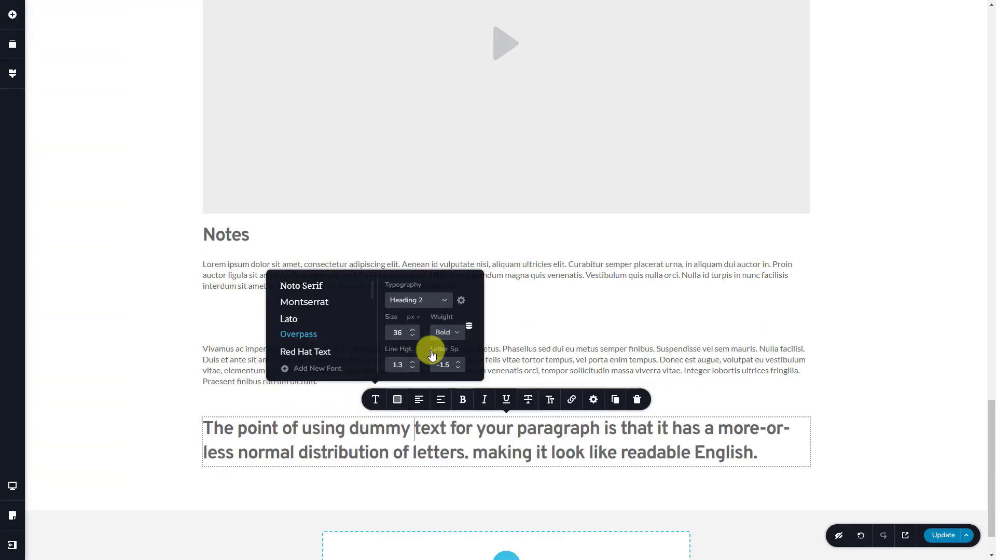
pyautogui.hotkey('ctrl', 'a')
pyautogui.write('N')
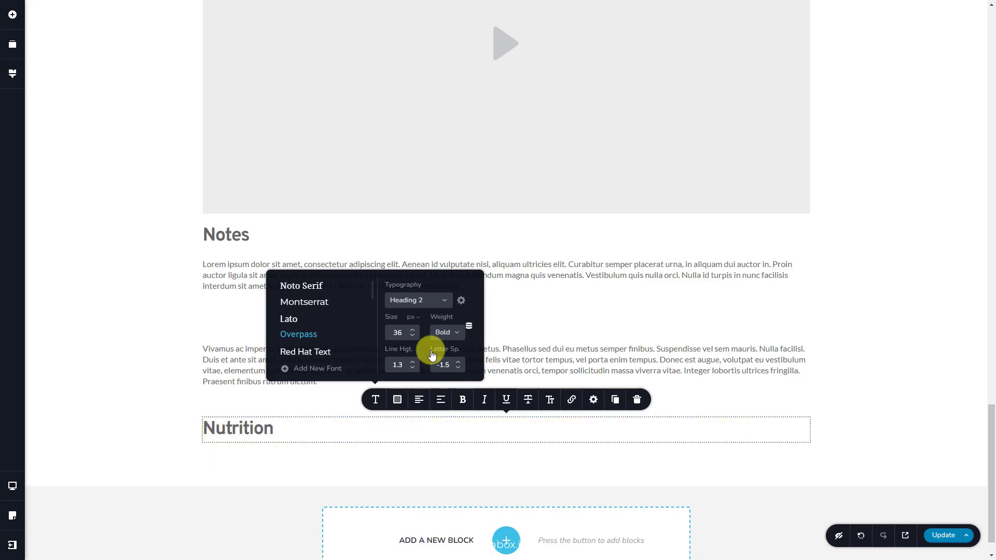
# - Add a Text element under the Nutrition heading and link its content to the Nutrition dynamic field
pyautogui.click(12, 15)
pyautogui.moveTo(60, 89); pyautogui.dragTo(327, 445)
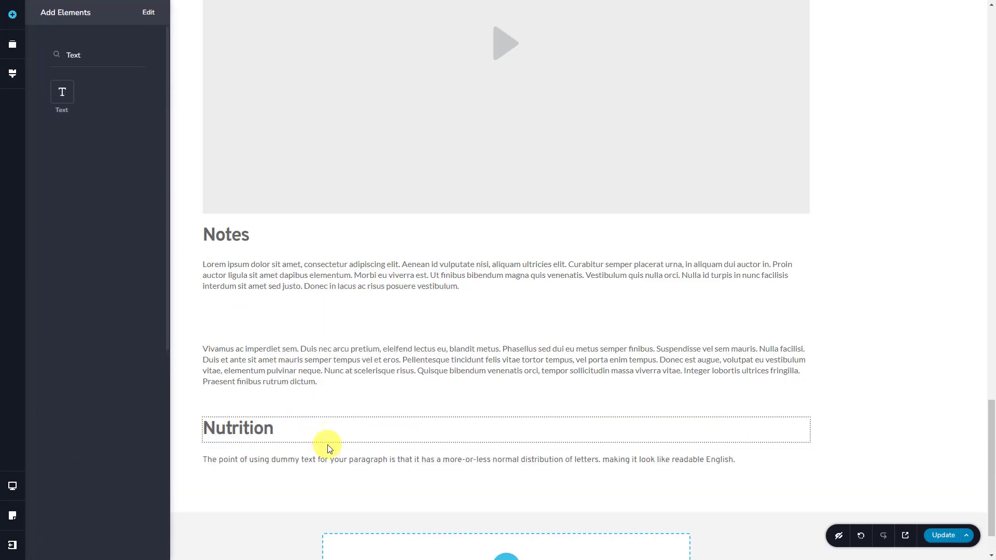
pyautogui.click(374, 434)
pyautogui.click(468, 363)
pyautogui.scroll(-2, 456, 394)
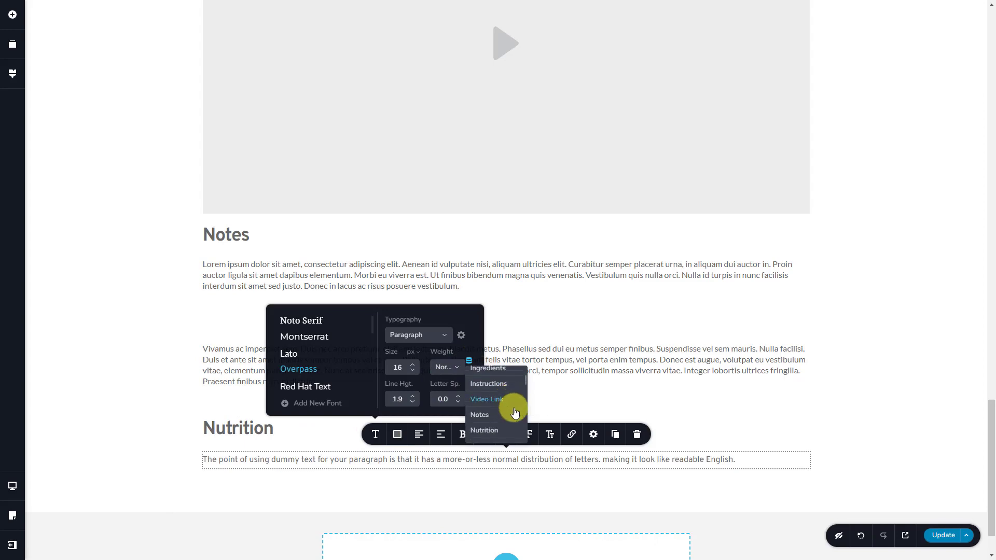
pyautogui.click(453, 408)
pyautogui.scroll(-5, 523, 433)
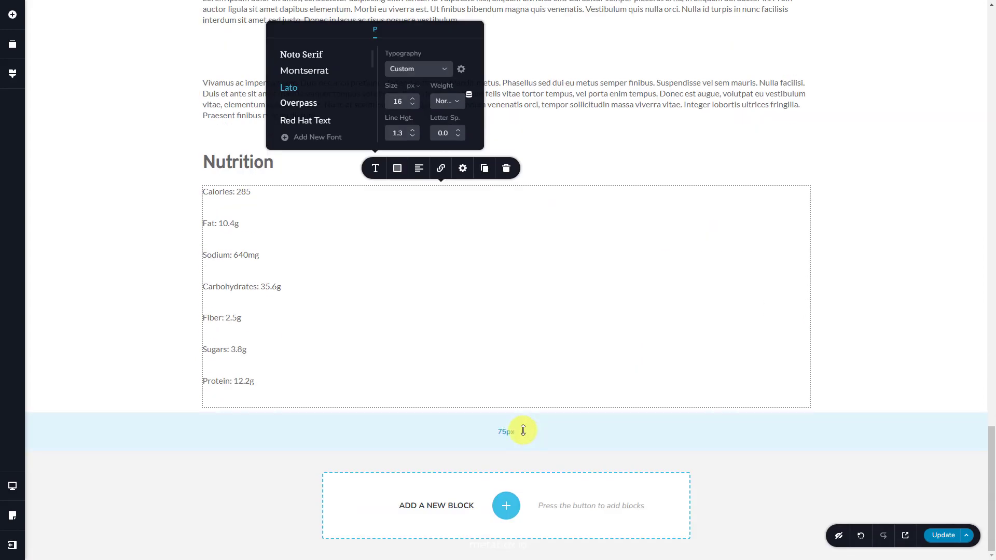
# - Add a Text element below the nutrition list, format it as Heading 2 and replace its text with Equipment
pyautogui.click(12, 16)
pyautogui.write('Text')
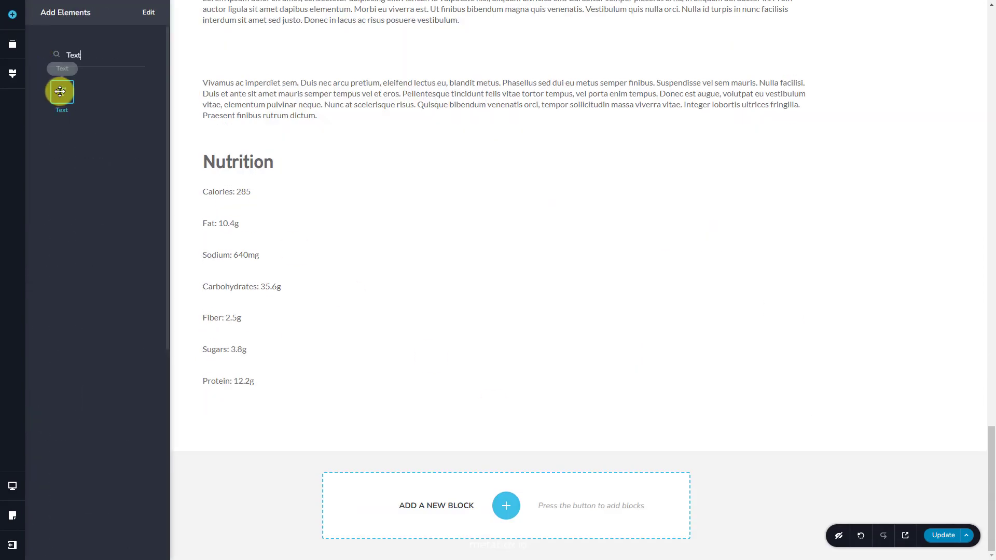
pyautogui.moveTo(60, 91); pyautogui.dragTo(300, 422)
pyautogui.click(301, 424)
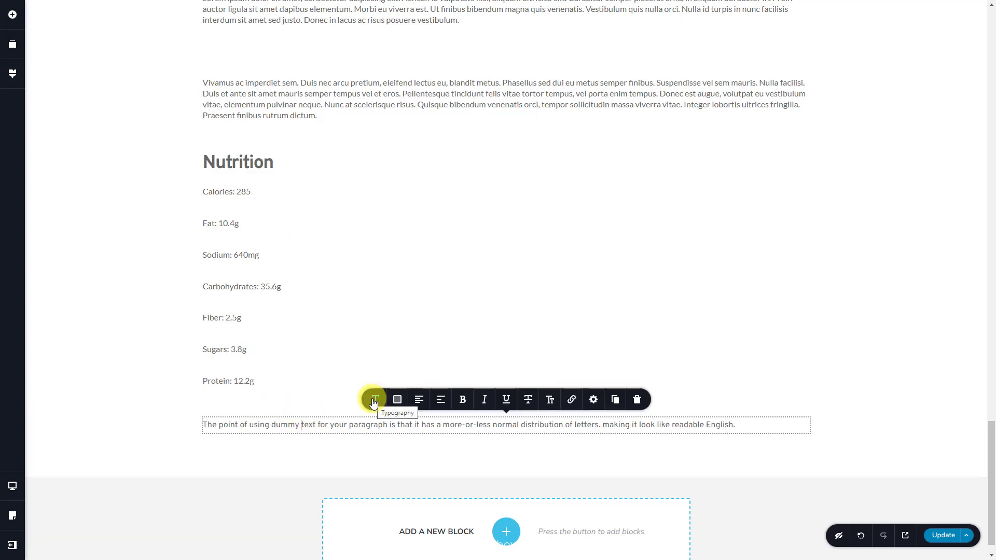
pyautogui.click(375, 400)
pyautogui.click(418, 300)
pyautogui.click(432, 348)
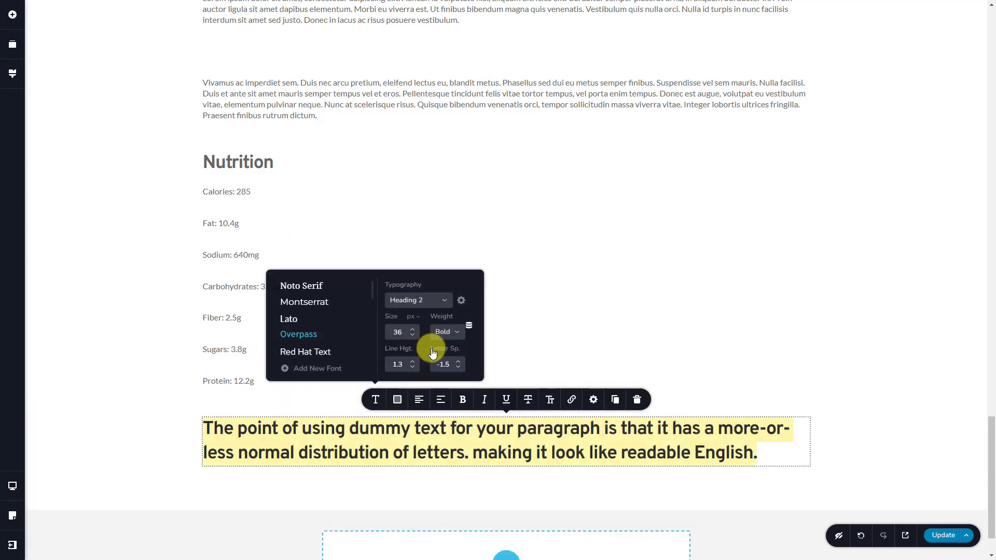
pyautogui.write('Equipment')
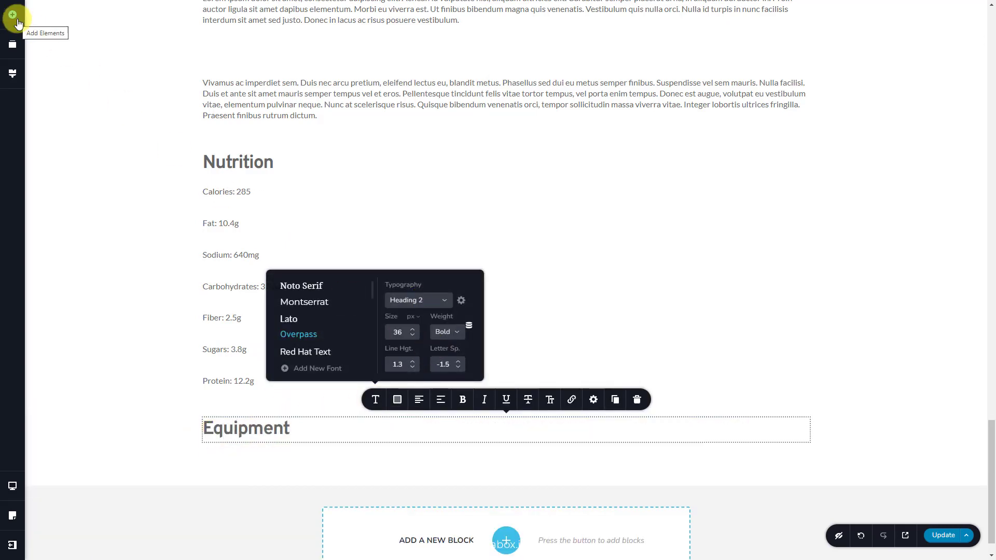
# - Add a Text element under the Equipment heading and link its content to the equipment dynamic field
pyautogui.click(16, 19)
pyautogui.write('Text')
pyautogui.moveTo(58, 89); pyautogui.dragTo(315, 456)
pyautogui.click(375, 434)
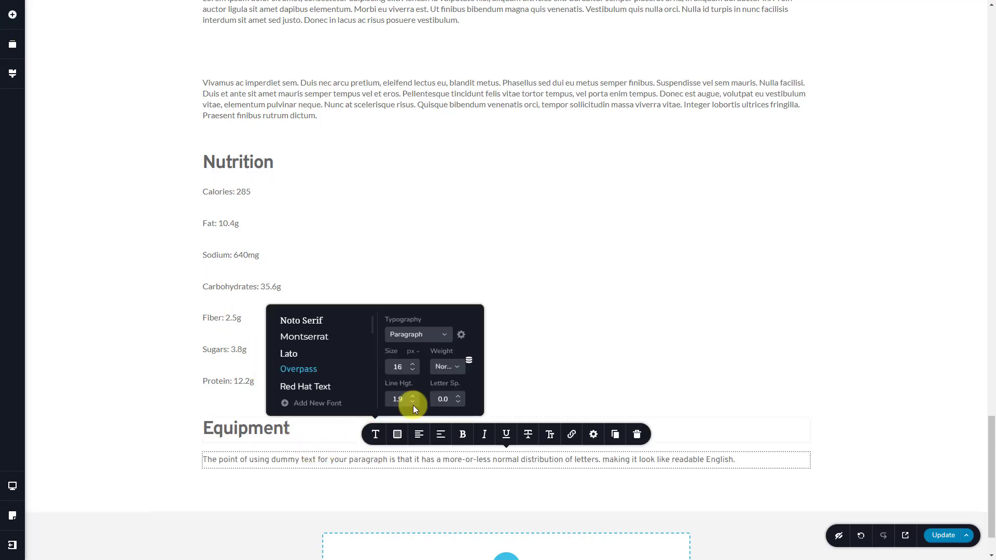
pyautogui.click(469, 360)
pyautogui.scroll(-3, 505, 390)
pyautogui.click(512, 403)
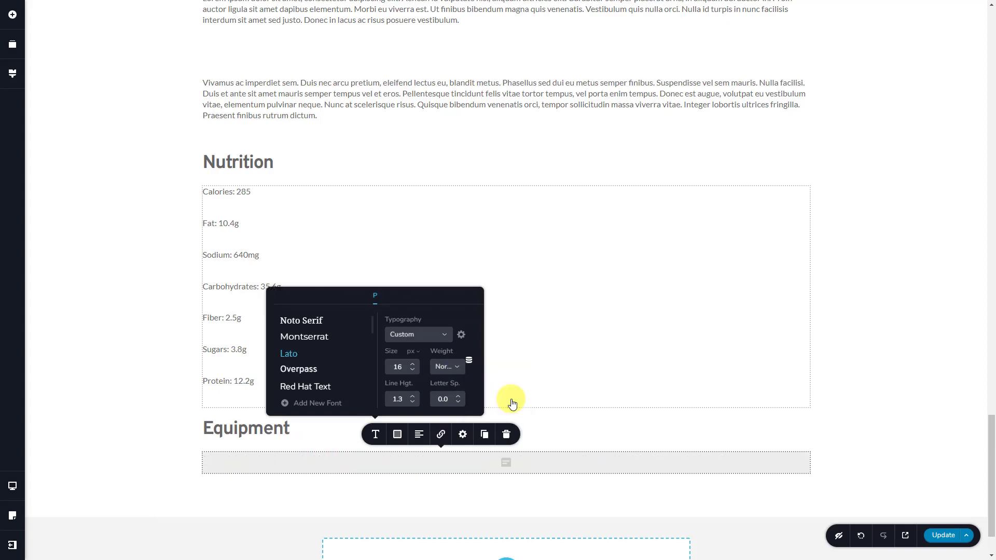
pyautogui.scroll(-5, 599, 421)
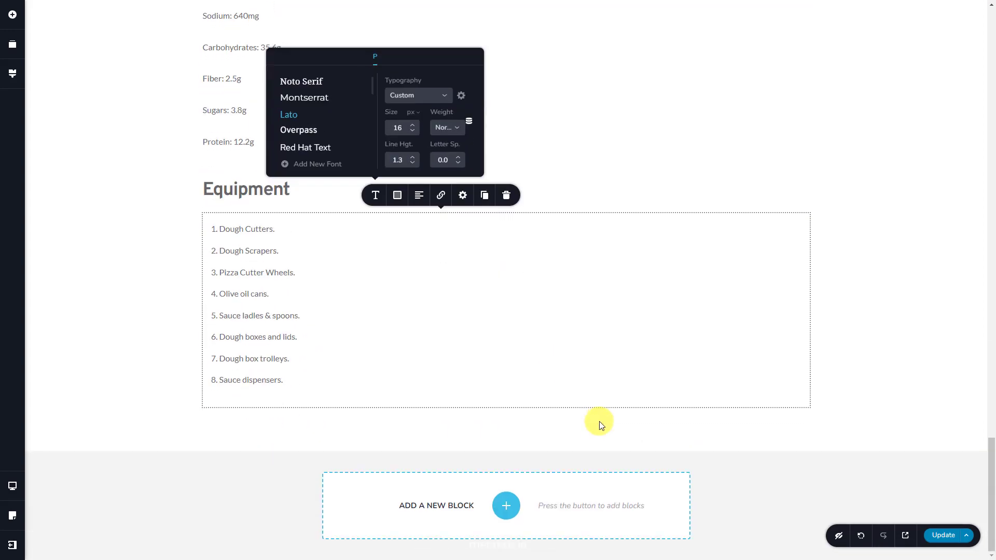
# - Add the saved footer with account and contact links from the global blocks at the end of the template
pyautogui.click(506, 506)
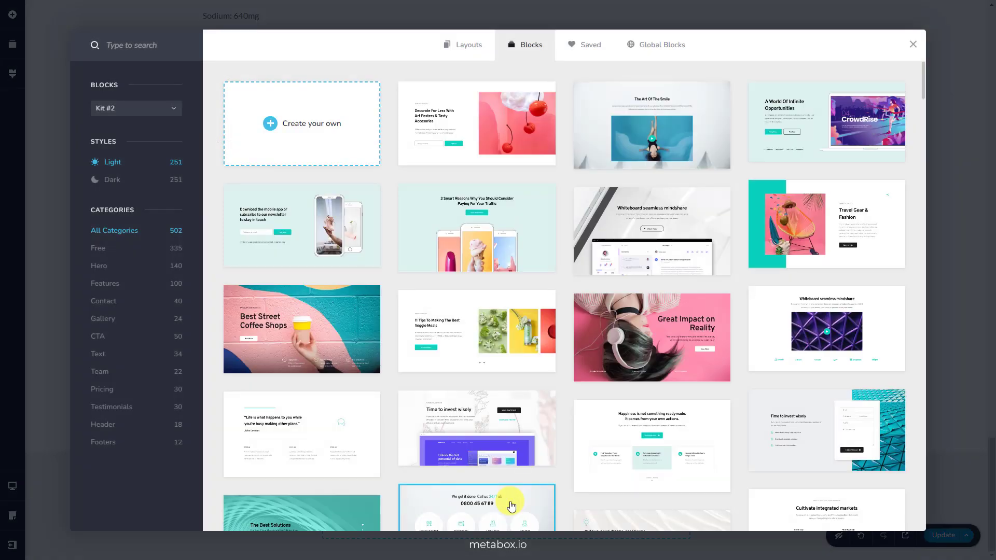
pyautogui.click(645, 55)
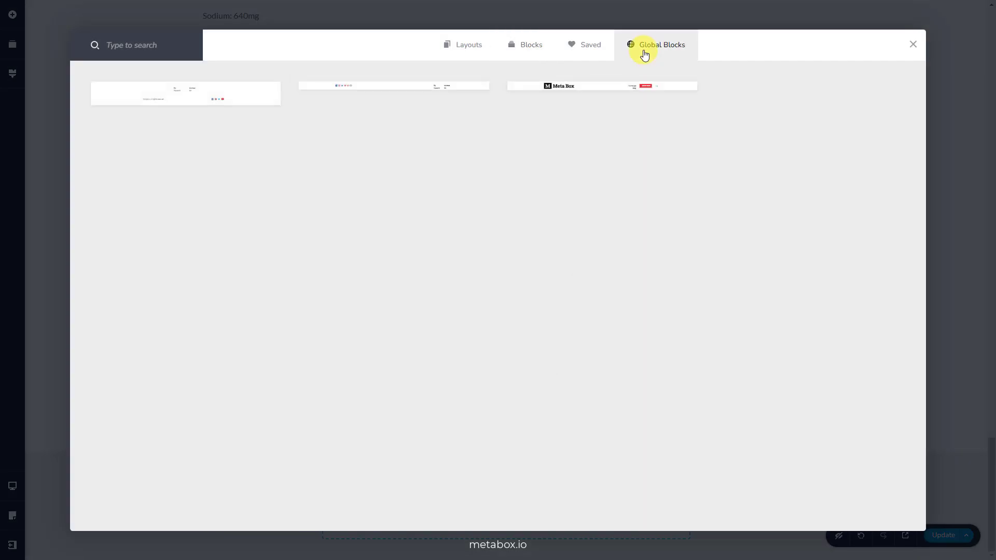
pyautogui.click(256, 93)
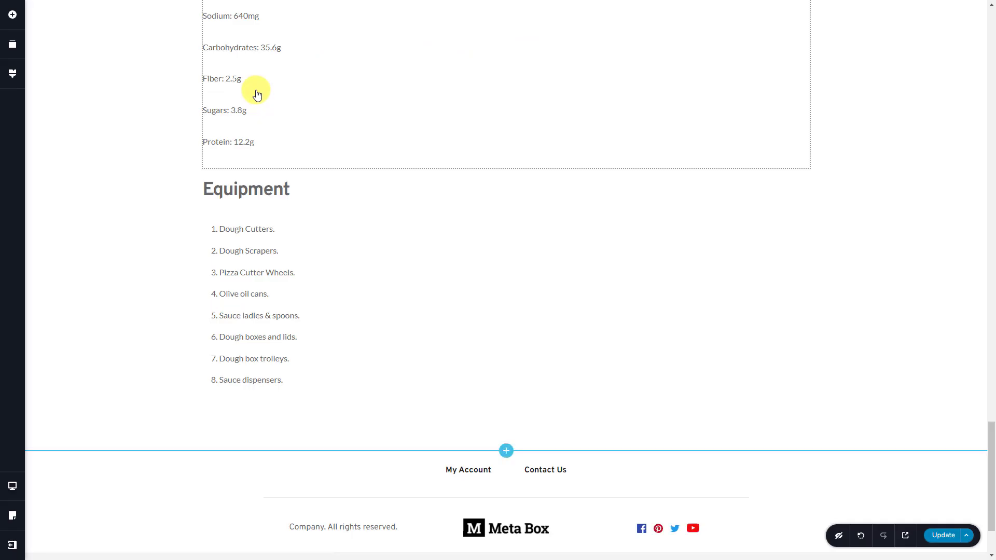
# - Reduce the spacing above the recipe title to 15 px
pyautogui.scroll(12, 845, 351)
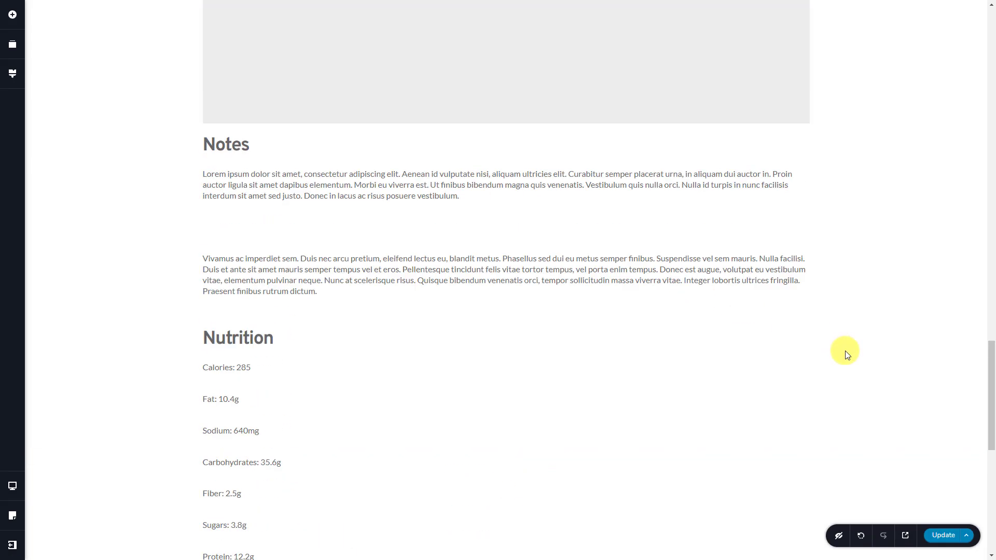
pyautogui.scroll(15, 845, 351)
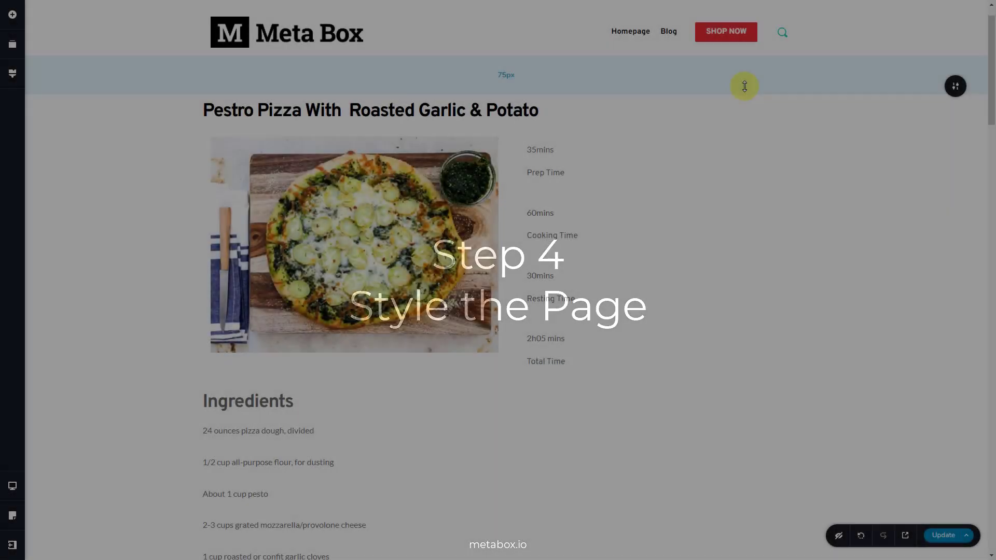
pyautogui.moveTo(746, 84); pyautogui.dragTo(748, 58)
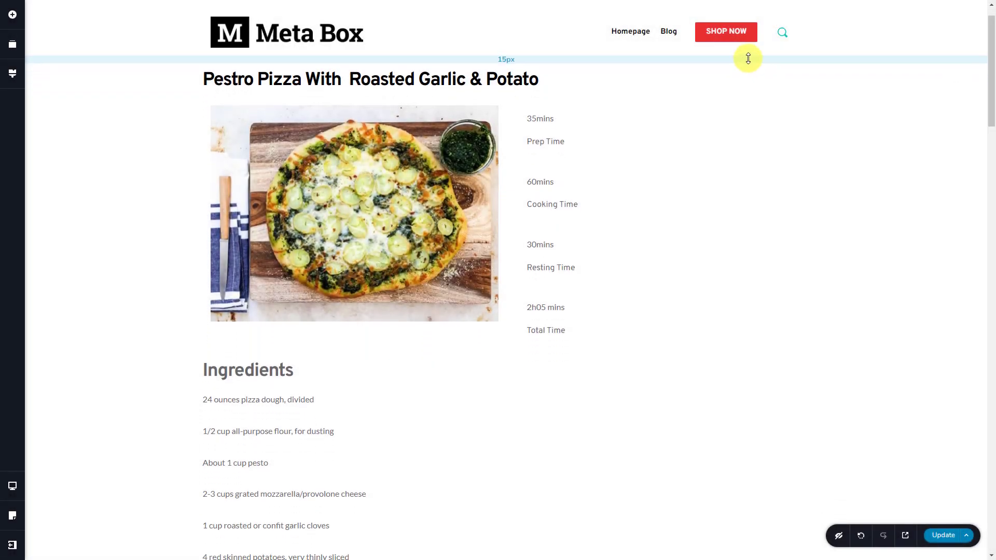
# - Center the recipe title and widen the featured image's column to narrow the column of times
pyautogui.click(559, 76)
pyautogui.click(517, 111)
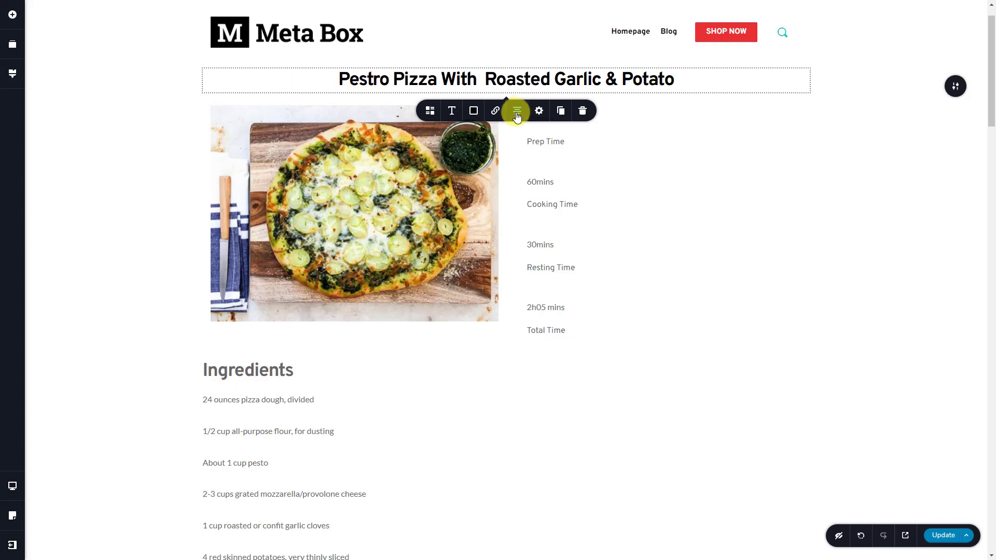
pyautogui.moveTo(506, 225); pyautogui.dragTo(568, 232)
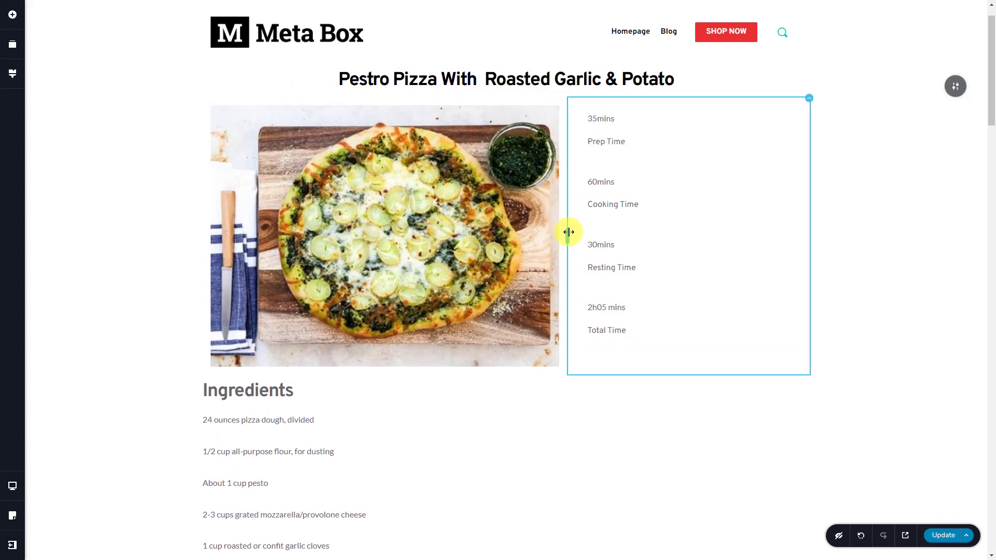
# - Center the prep time value and its Prep Time label, and make the label bold
pyautogui.click(655, 118)
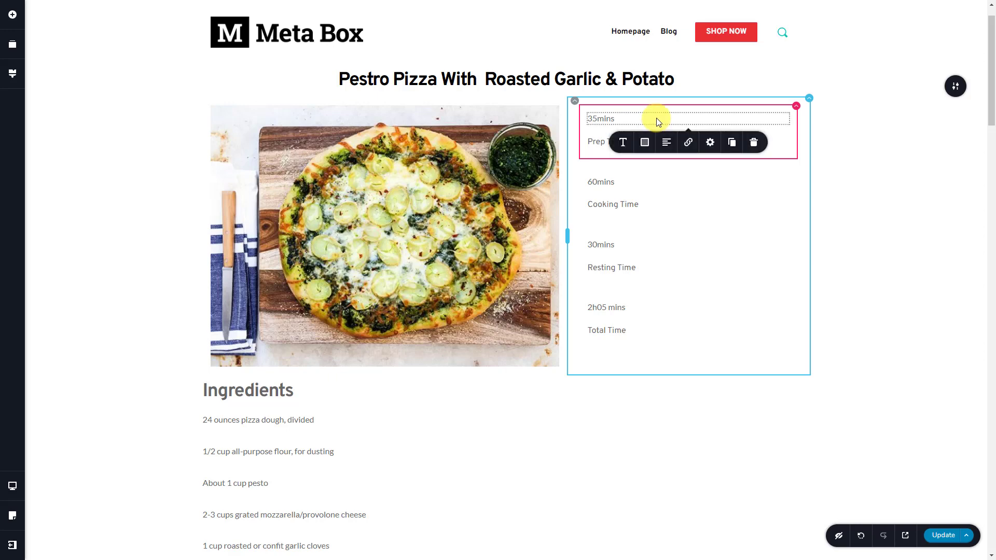
pyautogui.click(602, 142)
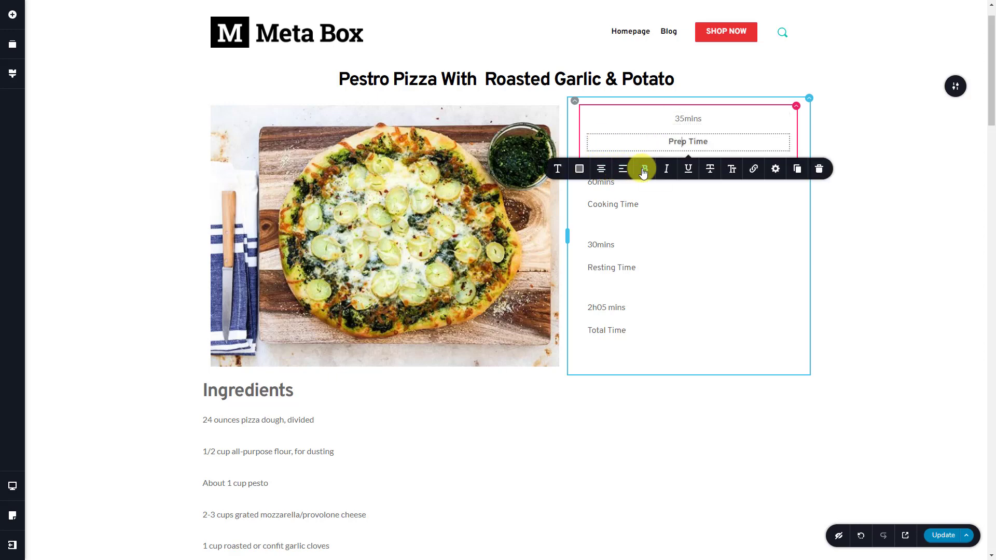
# - Give the row containing the prep time value and label a solid border of size 1
pyautogui.click(577, 103)
pyautogui.click(543, 126)
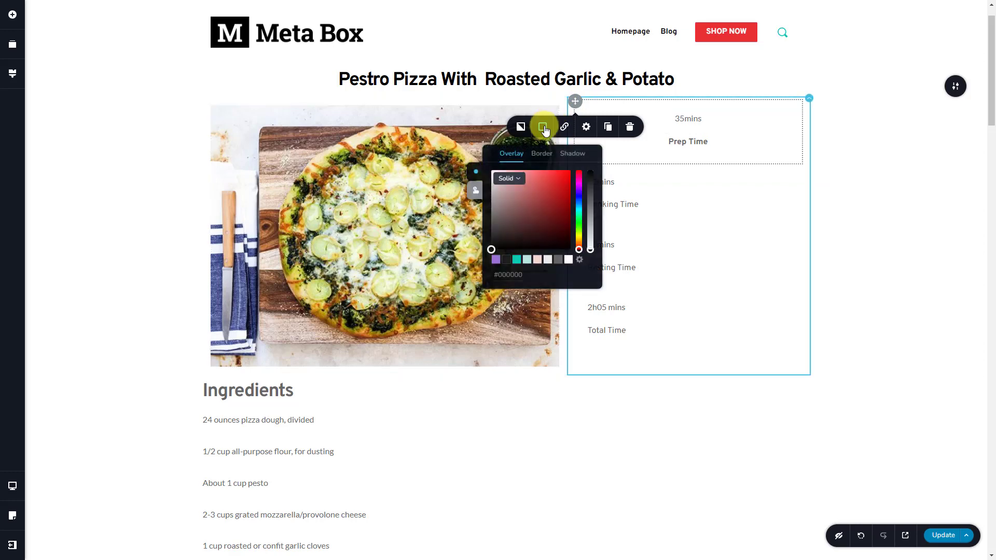
pyautogui.click(543, 154)
pyautogui.click(585, 273)
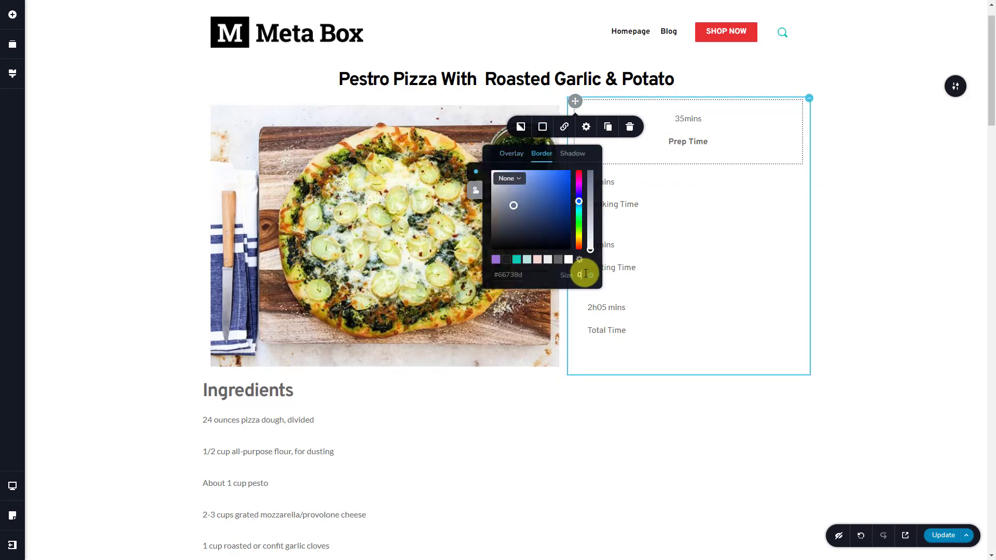
pyautogui.write('1')
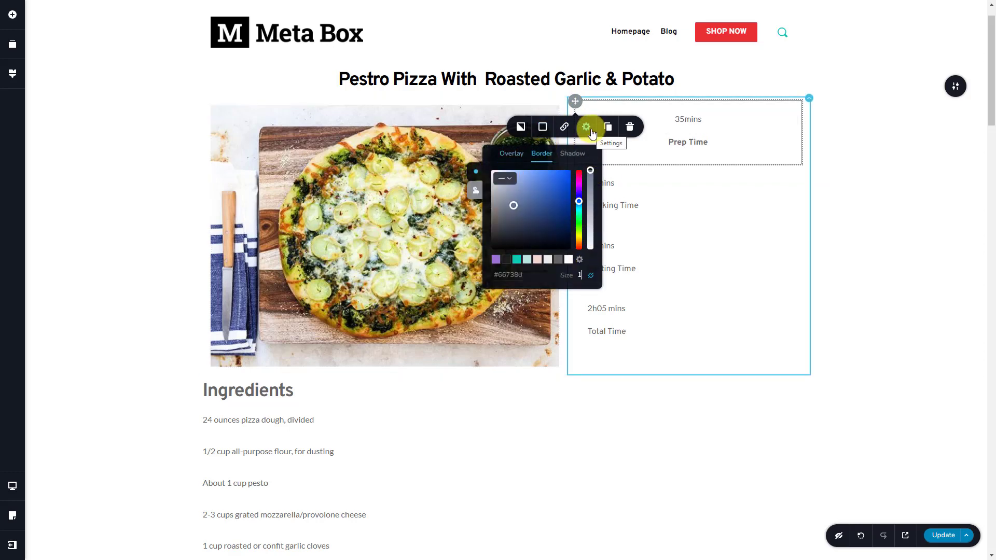
# - Set the bottom margin of the row containing the prep time to 10 px, leaving its other margins alone
pyautogui.click(590, 130)
pyautogui.click(564, 211)
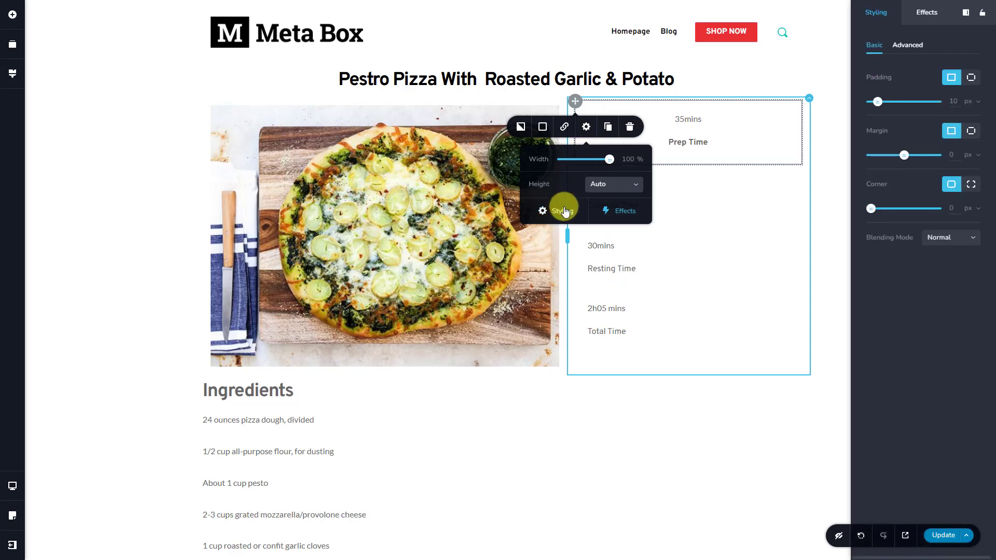
pyautogui.click(971, 132)
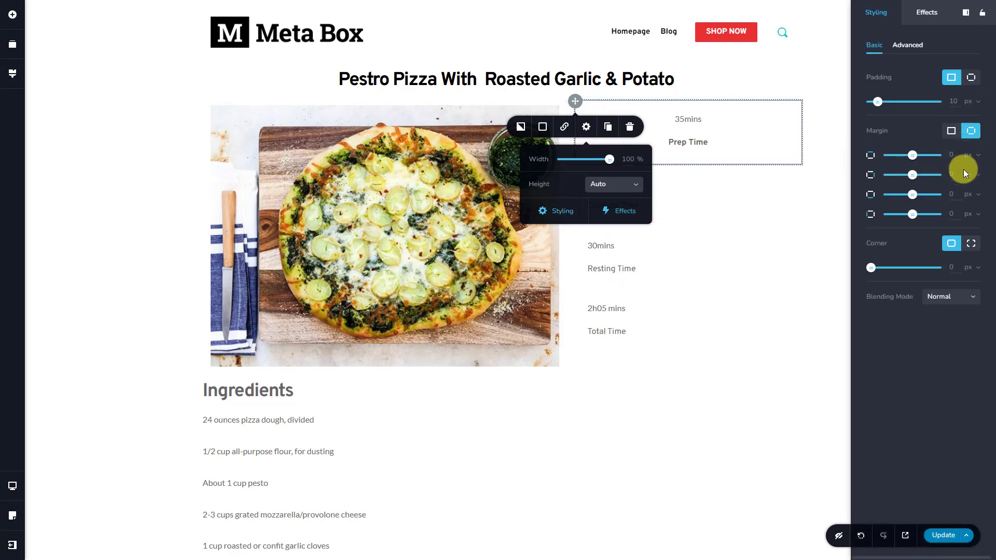
pyautogui.click(957, 194)
pyautogui.write('10')
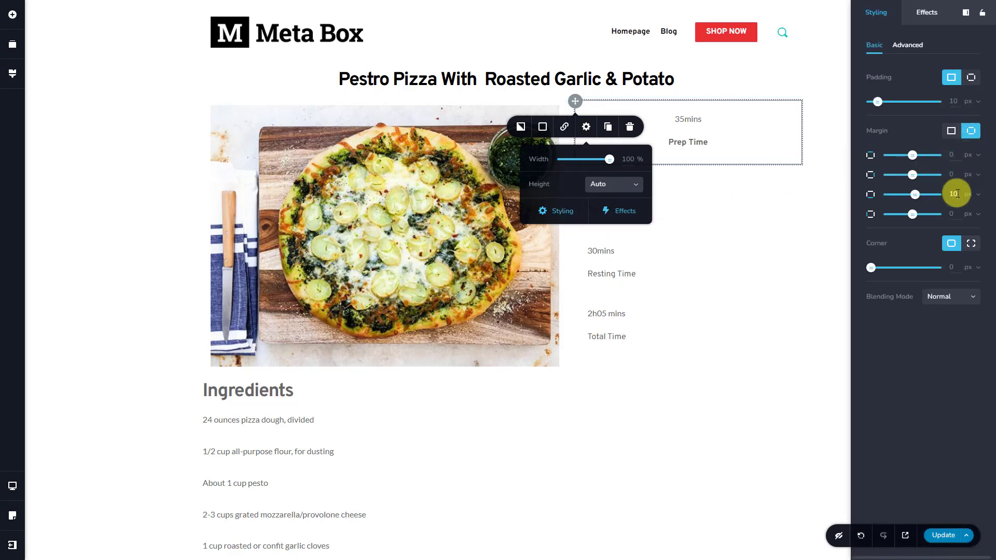
pyautogui.click(760, 179)
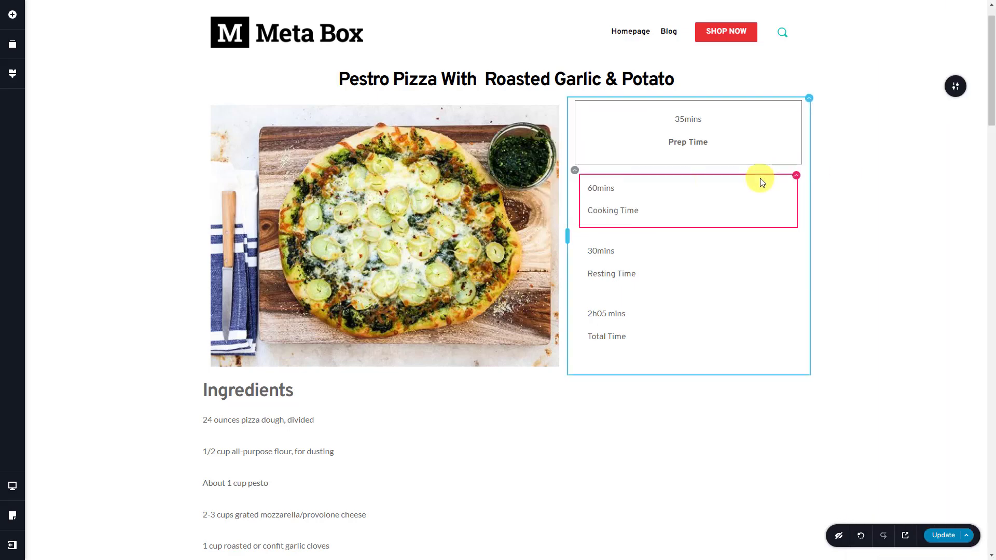
# - Center the cooking time value and its Cooking Time label, and make the label bold
pyautogui.click(637, 191)
pyautogui.click(664, 167)
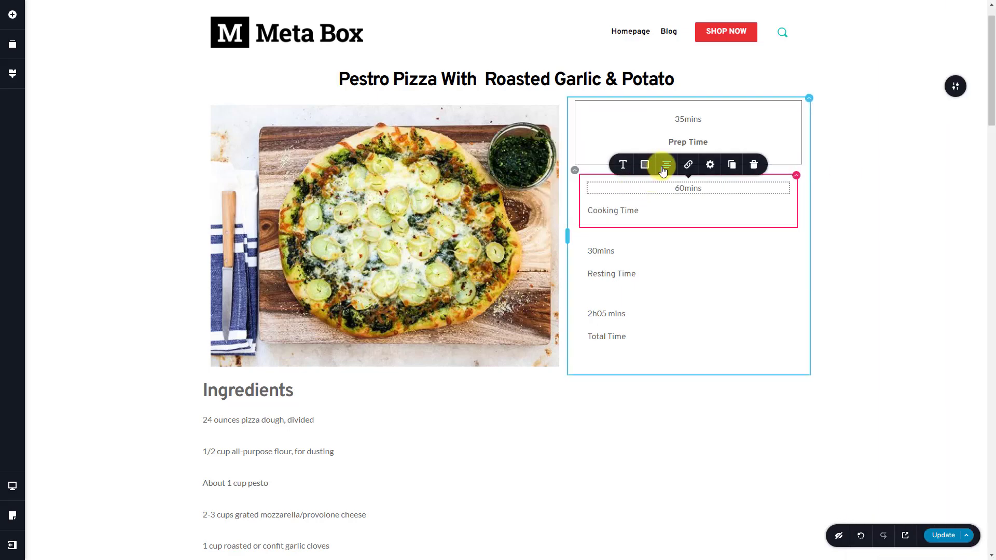
pyautogui.click(660, 209)
pyautogui.click(603, 187)
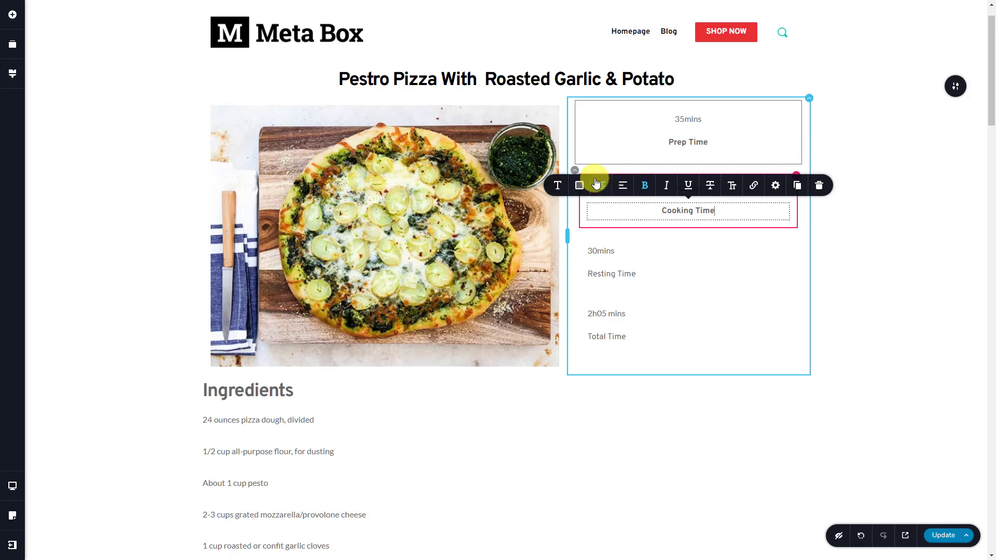
# - Give the row containing the cooking time a solid border of size 1 and a bottom margin of 10 px
pyautogui.click(574, 170)
pyautogui.click(542, 196)
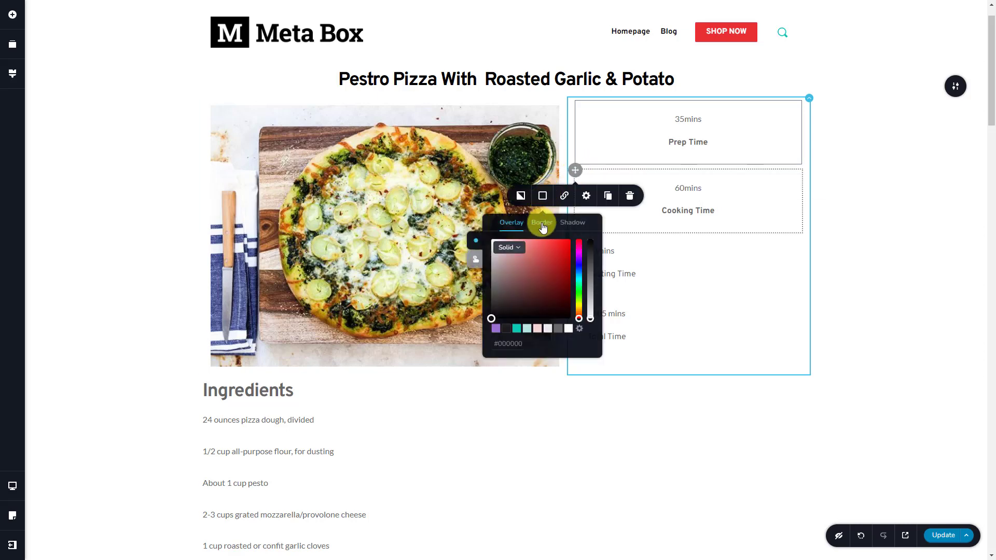
pyautogui.click(542, 224)
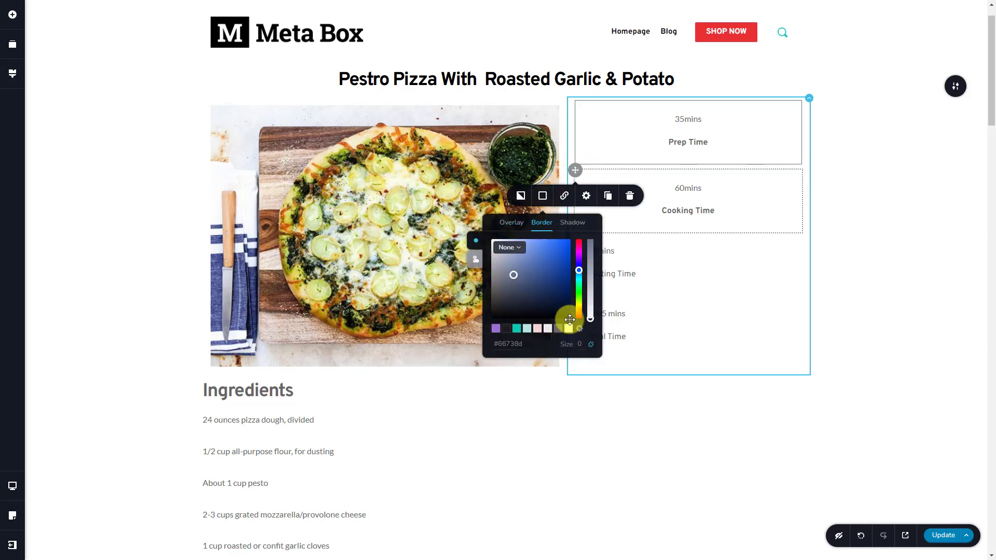
pyautogui.click(579, 345)
pyautogui.write('1')
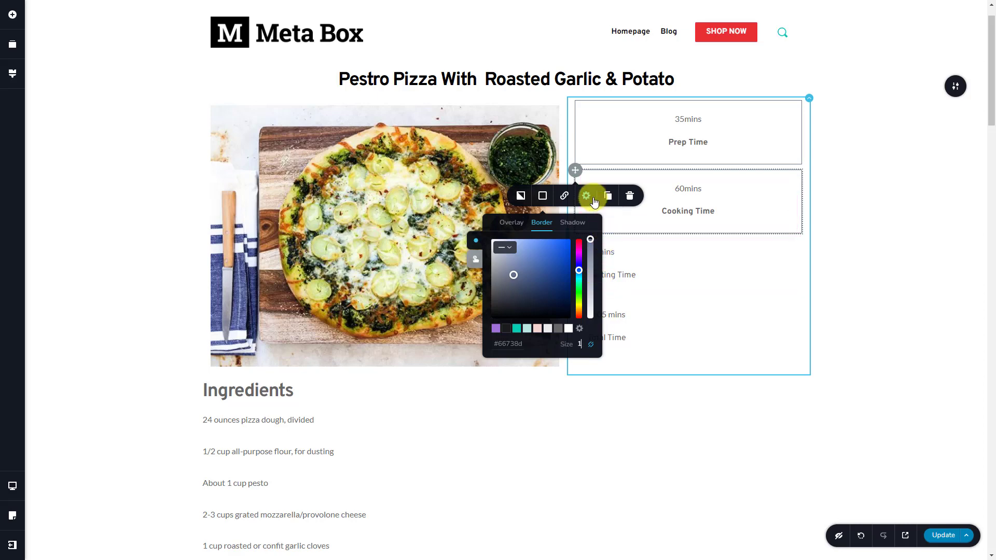
pyautogui.click(594, 202)
pyautogui.click(555, 279)
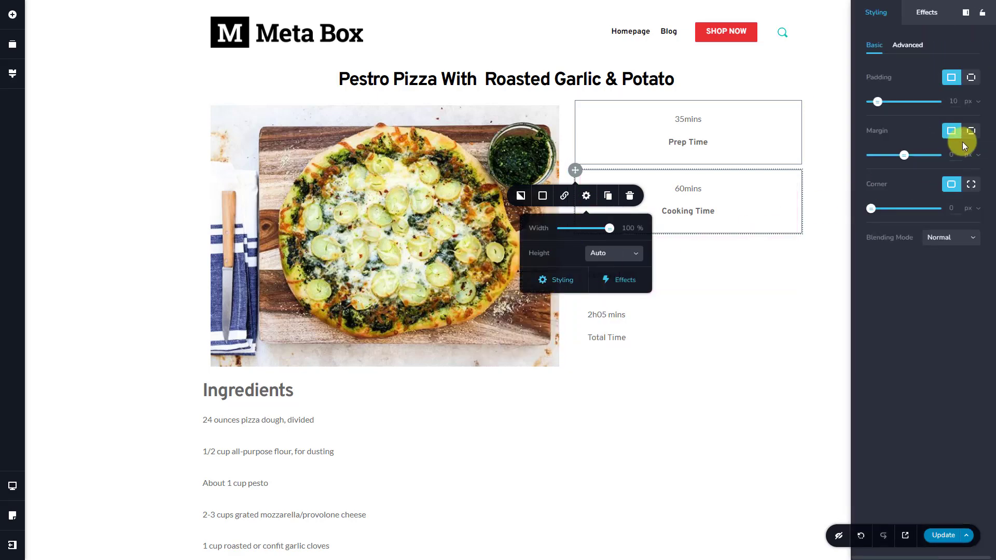
pyautogui.click(970, 131)
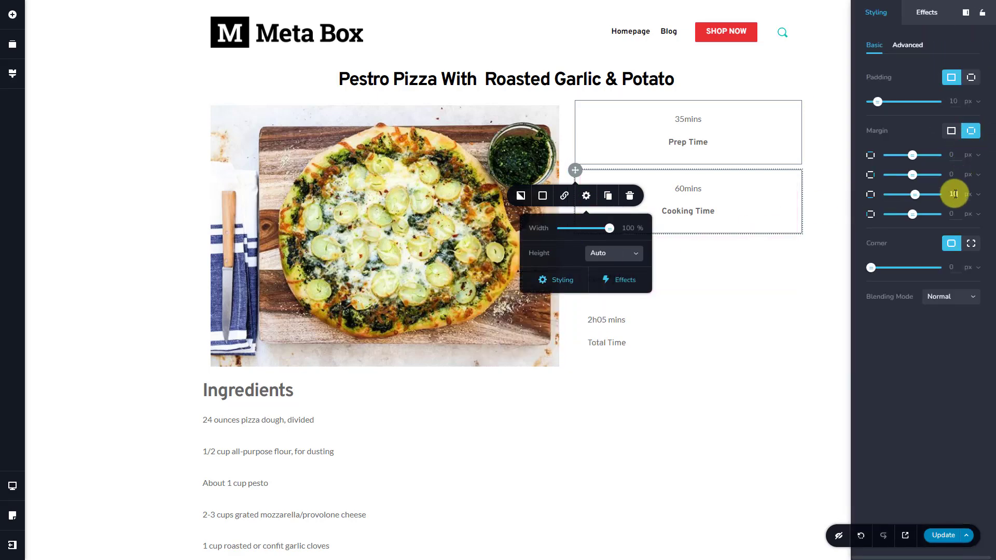
# - Center the resting time value and its Resting Time label, and make the label bold
pyautogui.click(745, 254)
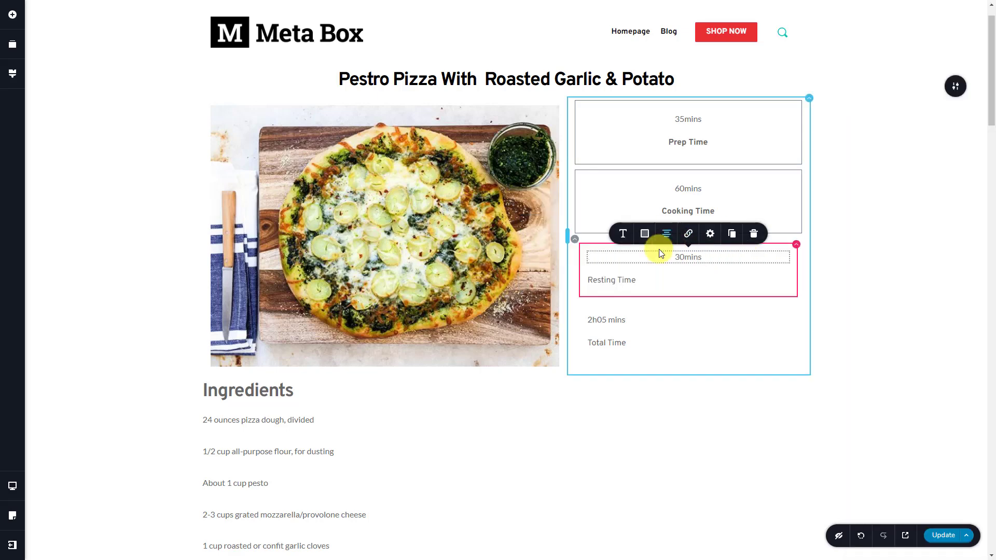
pyautogui.click(656, 279)
pyautogui.click(601, 255)
pyautogui.click(645, 255)
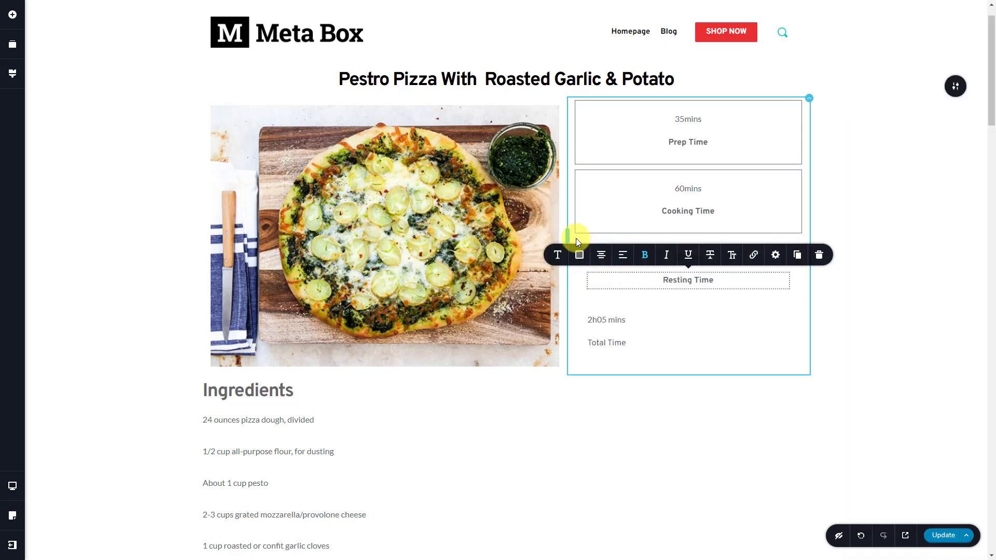
# - Give the row containing the resting time a solid border of size 1 and a bottom margin matching the rows above
pyautogui.click(575, 238)
pyautogui.click(544, 216)
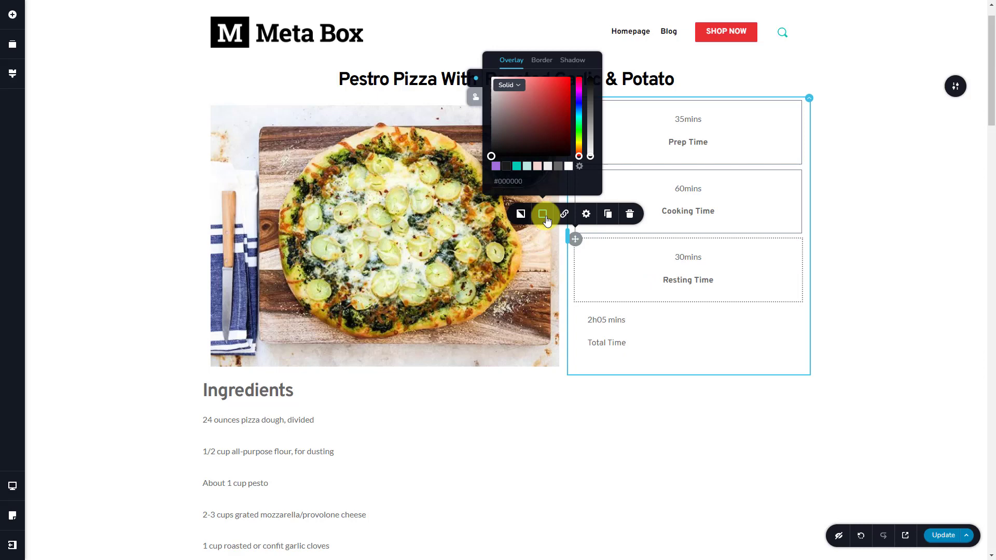
pyautogui.click(549, 66)
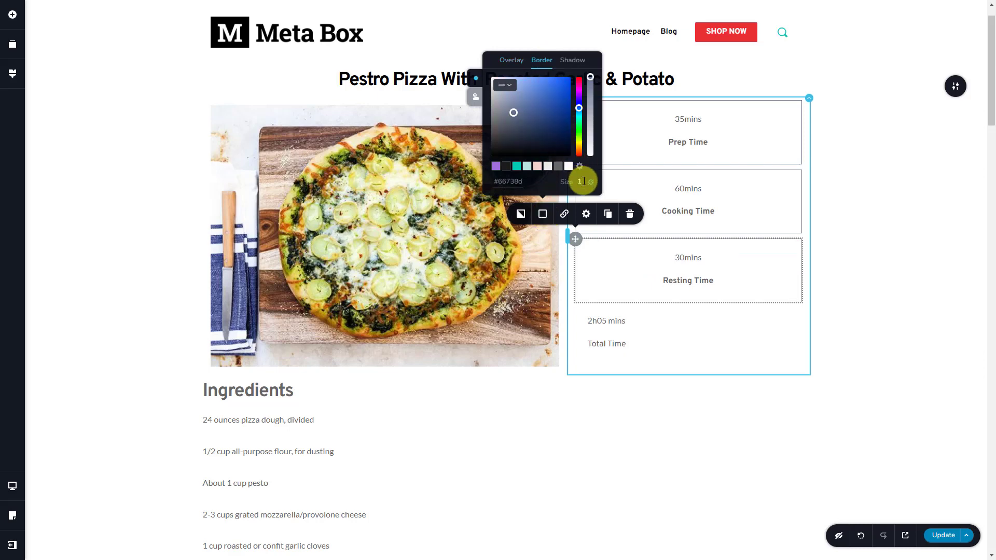
pyautogui.click(586, 214)
pyautogui.click(557, 181)
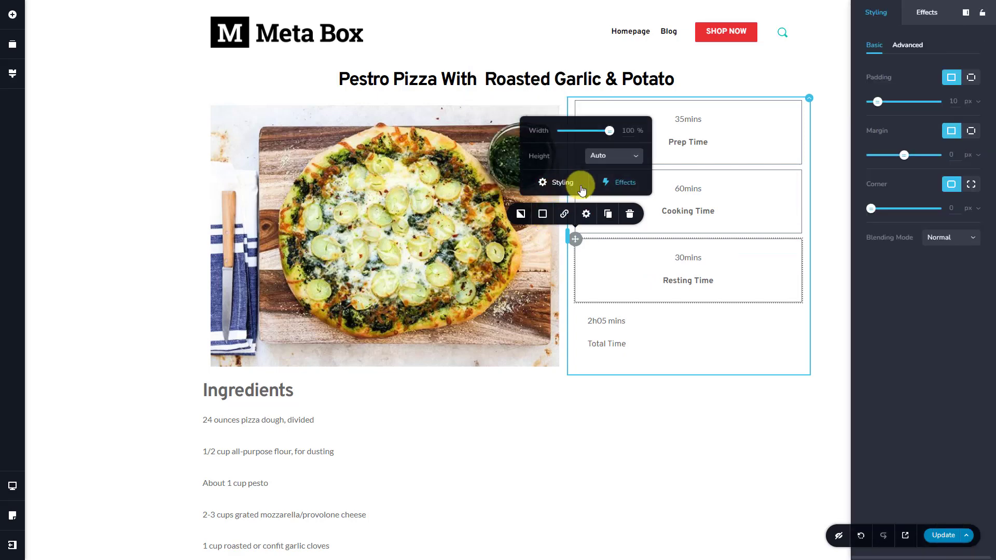
pyautogui.click(969, 131)
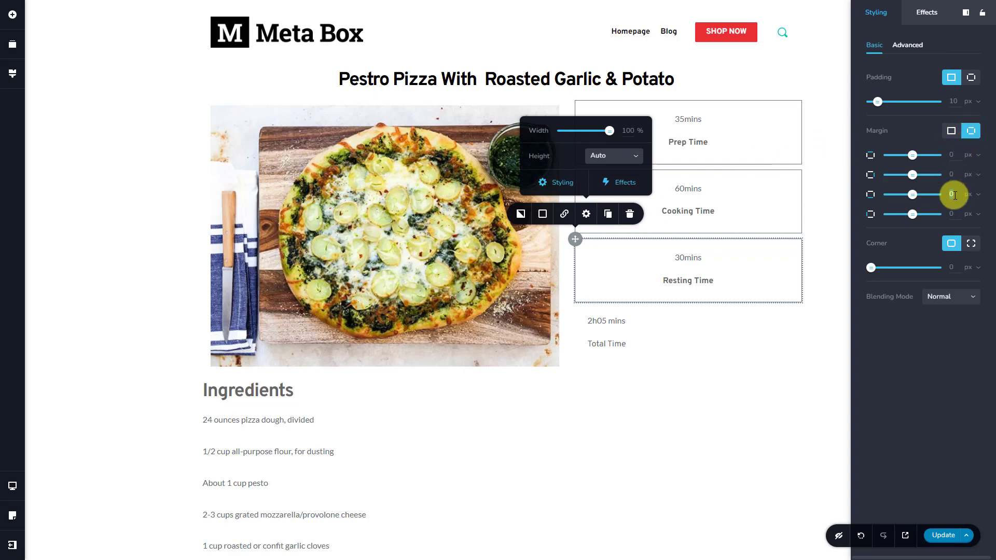
# - Center the total time value and its Total Time label, and make the label bold
pyautogui.click(682, 329)
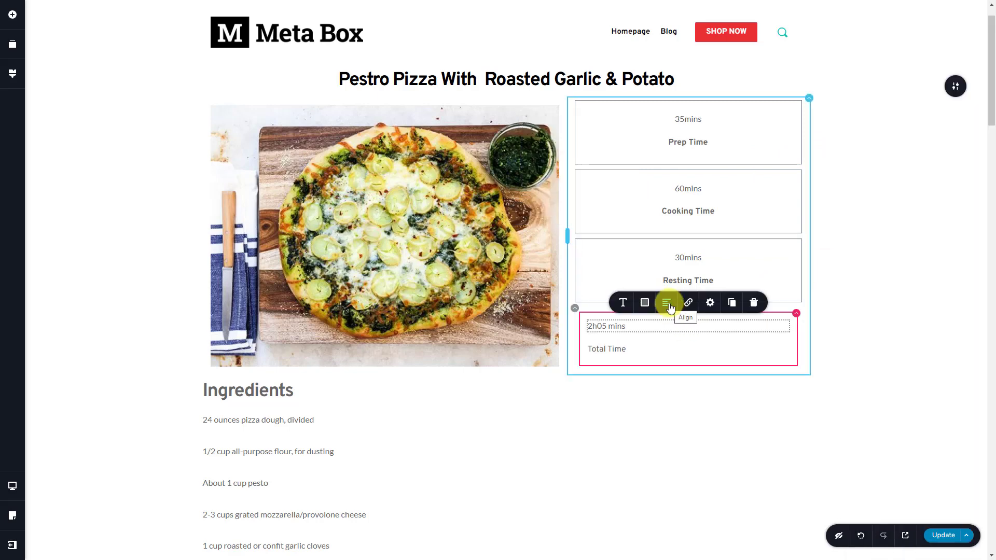
pyautogui.click(655, 347)
pyautogui.click(619, 324)
pyautogui.click(644, 324)
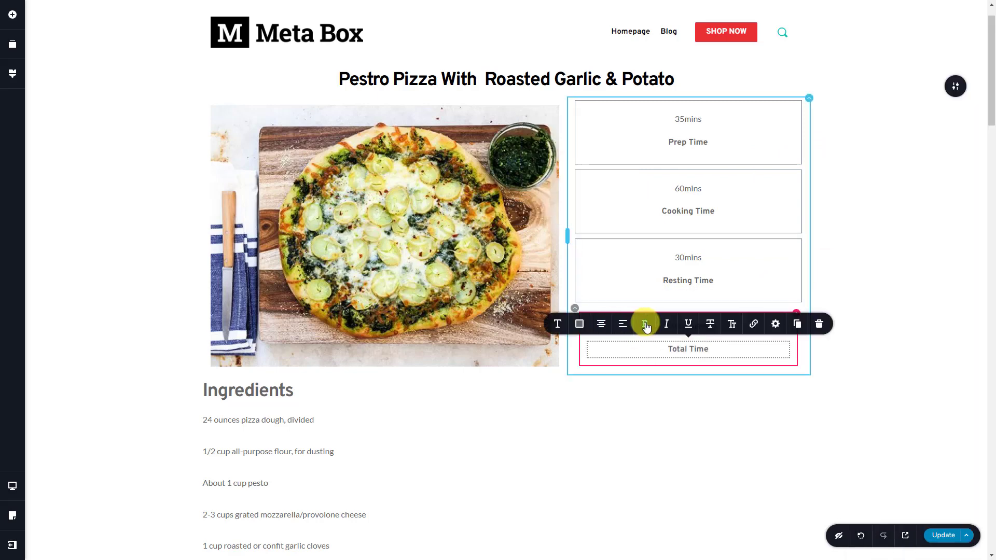
# - Give the row containing the total time a solid border and a bottom margin matching the rows above
pyautogui.click(579, 310)
pyautogui.click(543, 283)
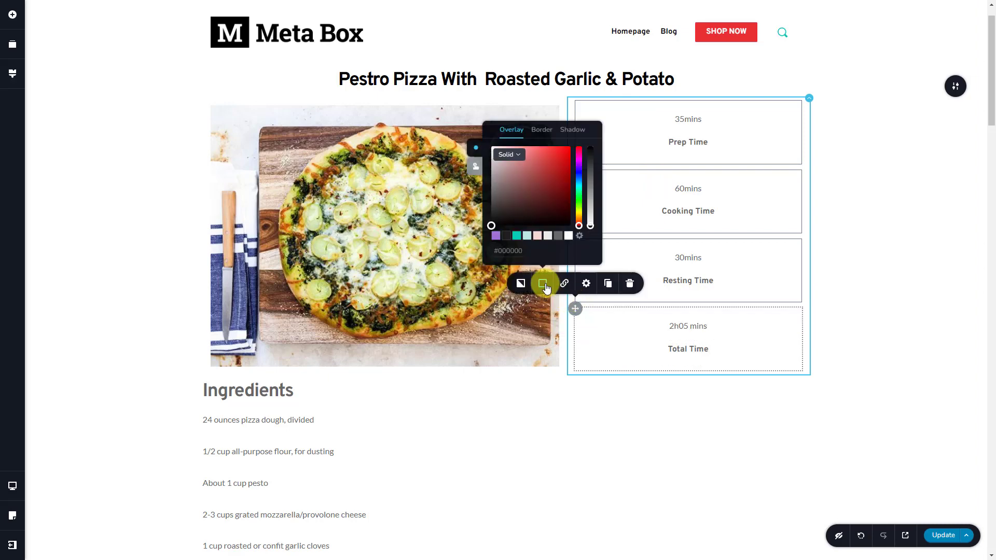
pyautogui.click(545, 130)
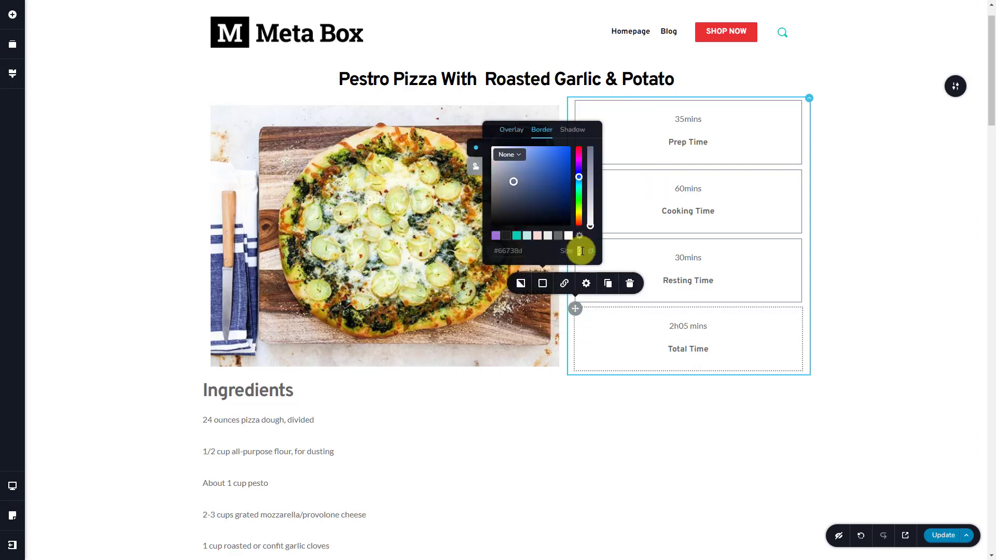
pyautogui.click(586, 284)
pyautogui.click(571, 251)
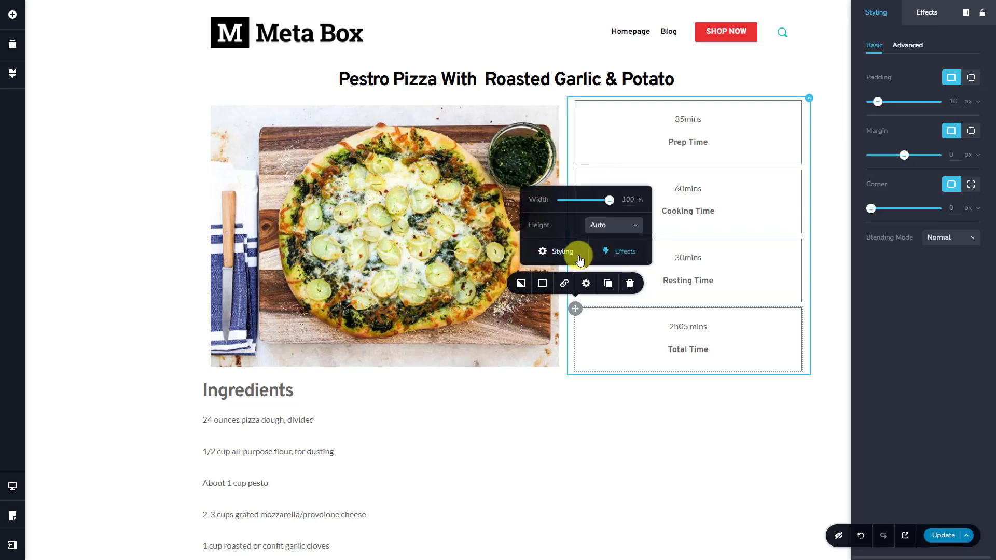
pyautogui.click(972, 132)
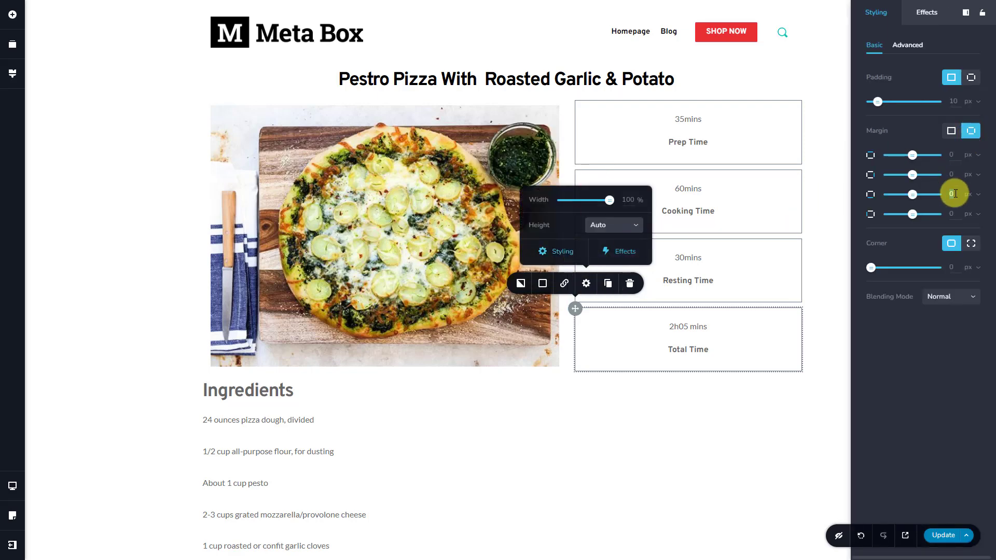
pyautogui.click(844, 221)
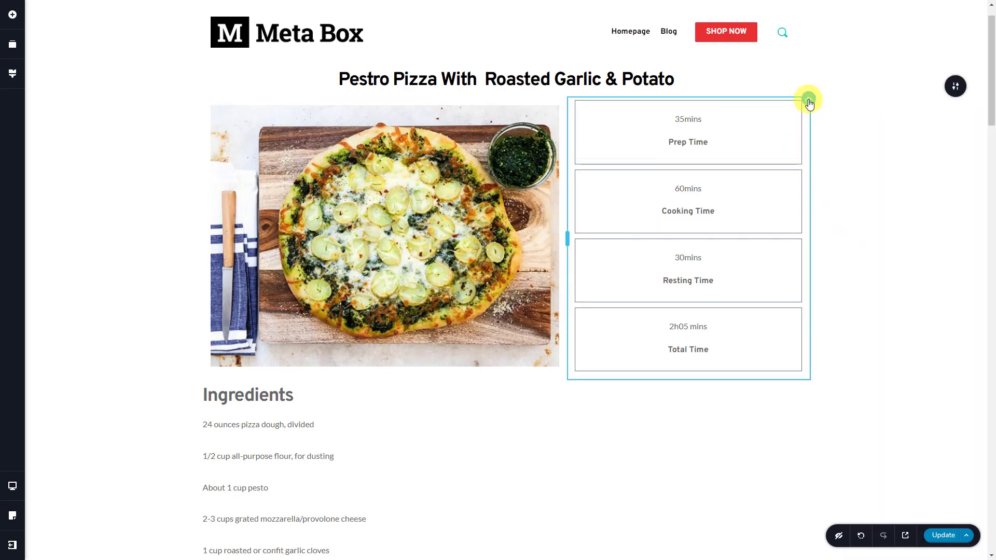
# - Set the width of the column holding the four time boxes to 42%
pyautogui.click(809, 99)
pyautogui.click(841, 125)
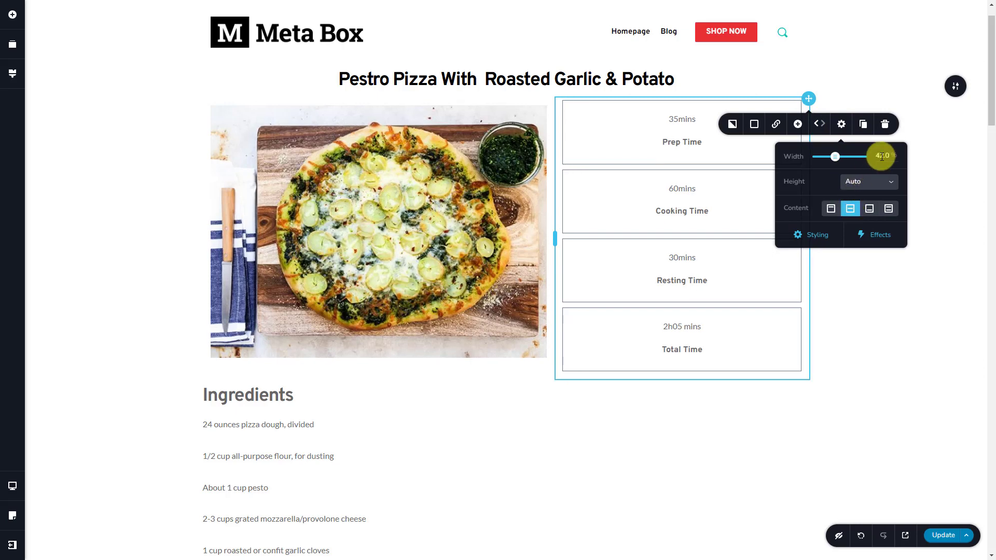
pyautogui.click(873, 271)
# - Reduce the empty space between the Equipment list and the footer, and update the template
pyautogui.scroll(-20, 873, 266)
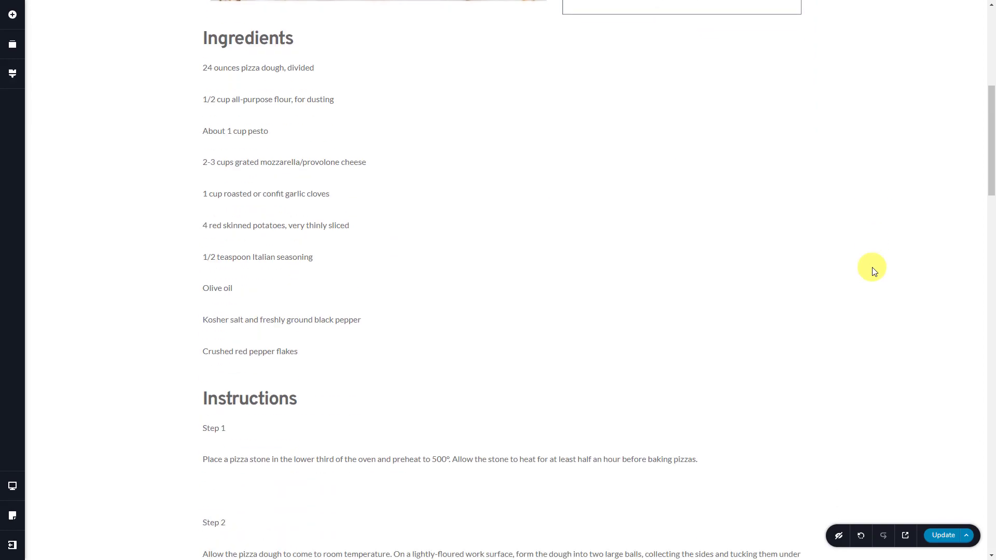
pyautogui.scroll(-10, 873, 267)
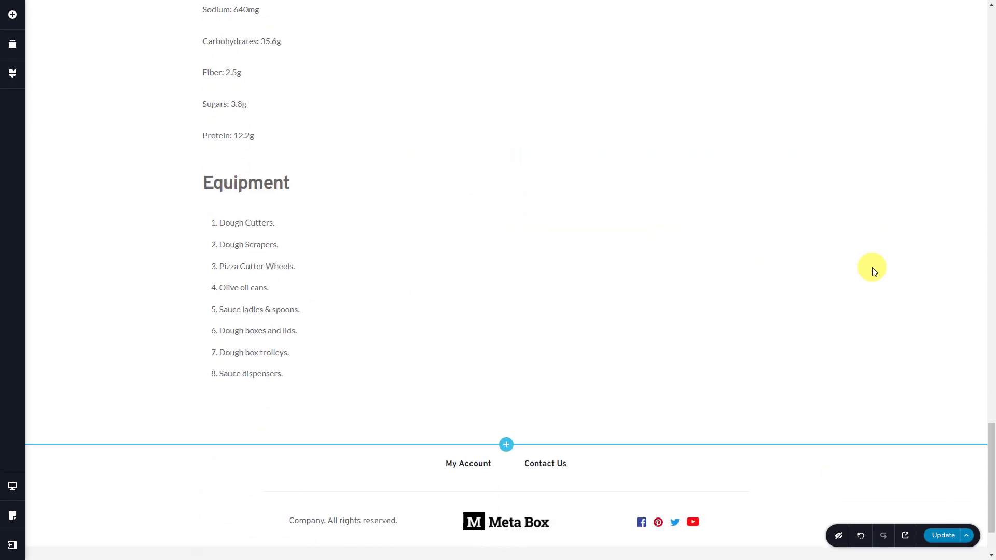
pyautogui.moveTo(563, 409); pyautogui.dragTo(565, 373)
pyautogui.click(936, 536)
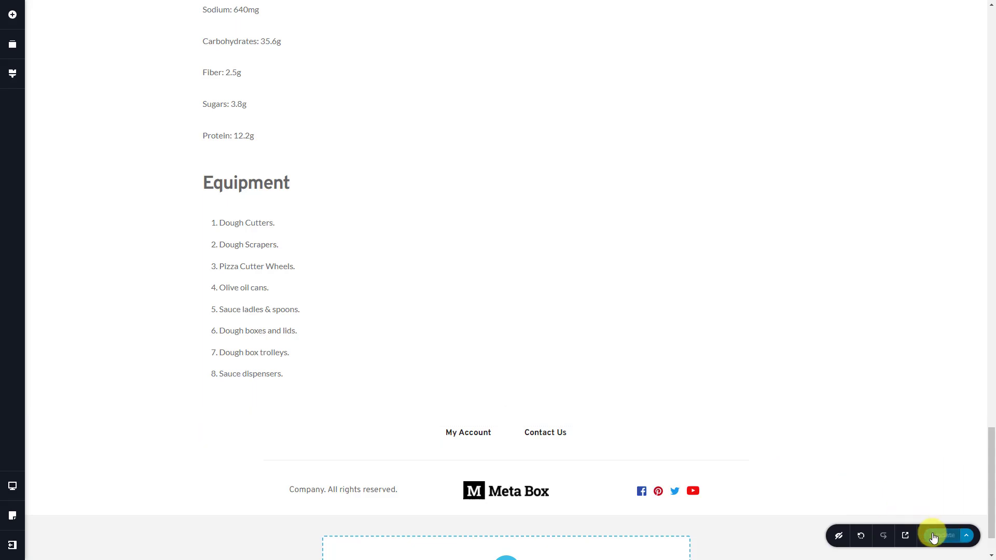
# - Preview the live recipe page and check its layout from the title down to the Equipment list
pyautogui.click(906, 537)
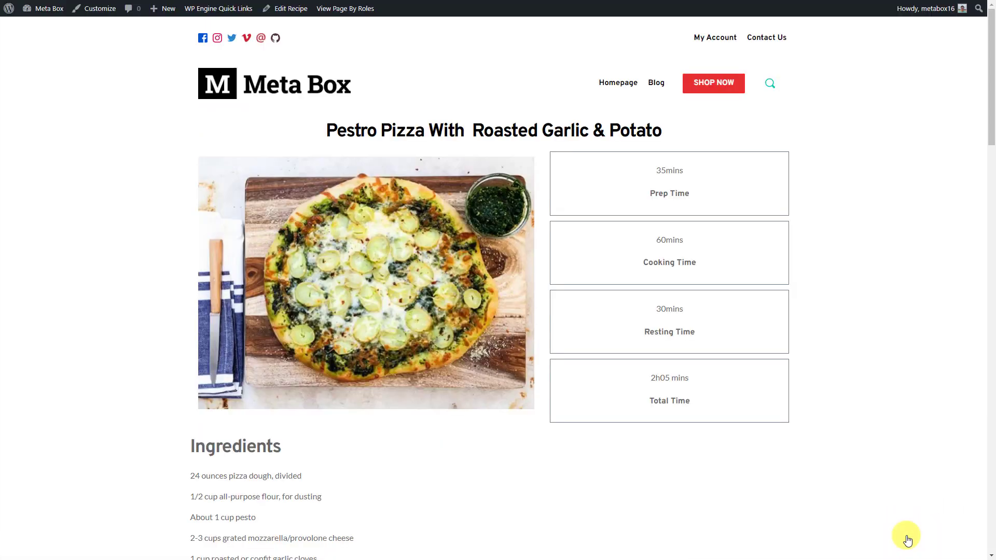
pyautogui.scroll(-15, 907, 540)
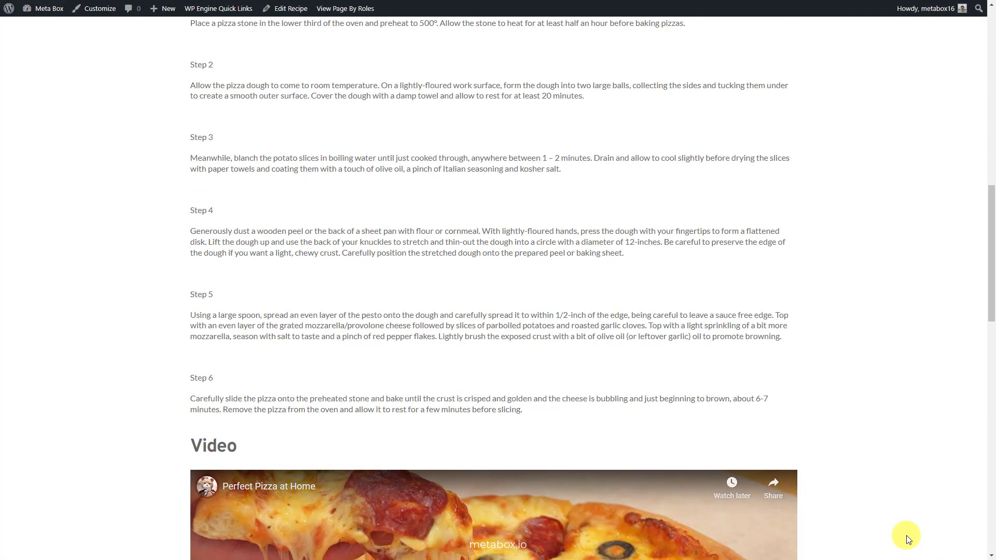
pyautogui.scroll(-15, 906, 535)
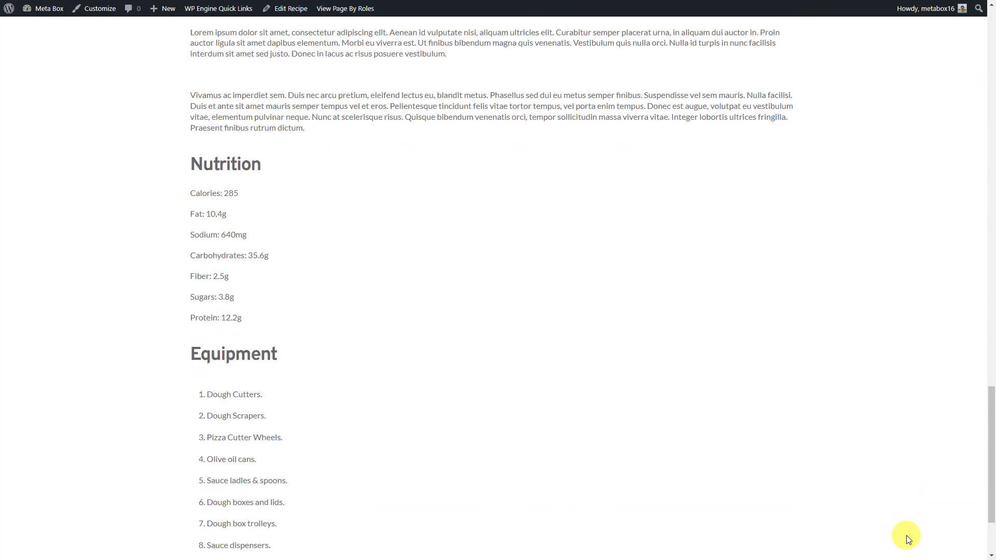
pyautogui.scroll(-3, 907, 535)
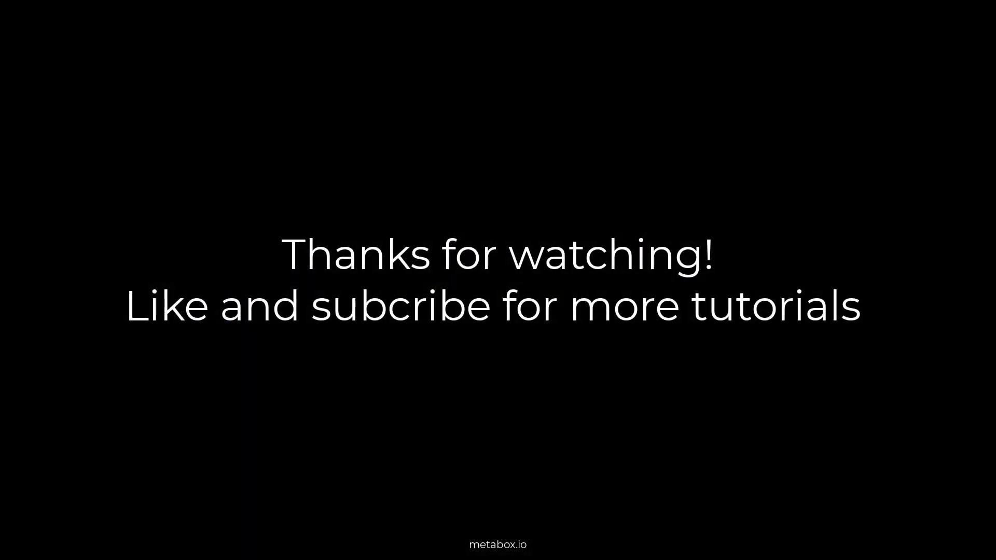